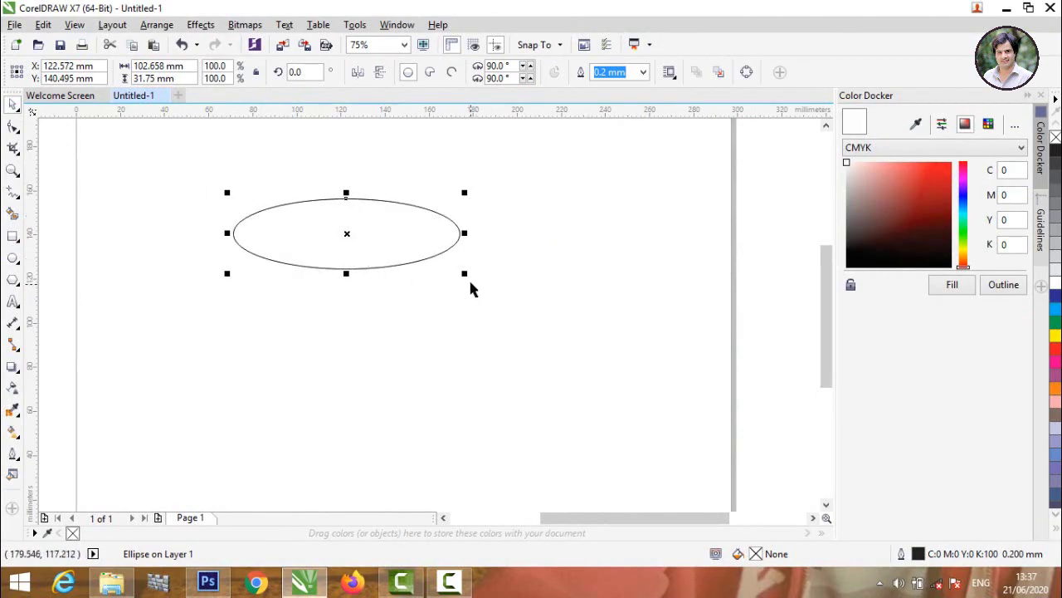
- Add a concentric copy of the ellipse scaled to about 82% and shift it up to the outer ellipse's upper edge
{"action": "left_click_drag", "start_coordinate": [466, 275], "coordinate": [466, 268]}
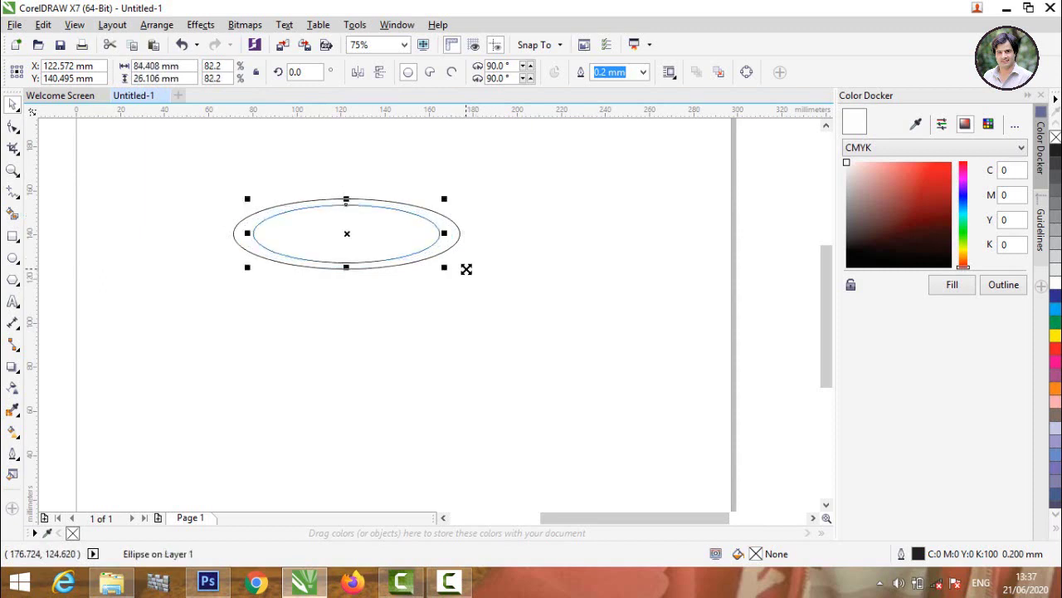
{"action": "scroll", "coordinate": [346, 202], "scroll_direction": "up", "scroll_amount": 2}
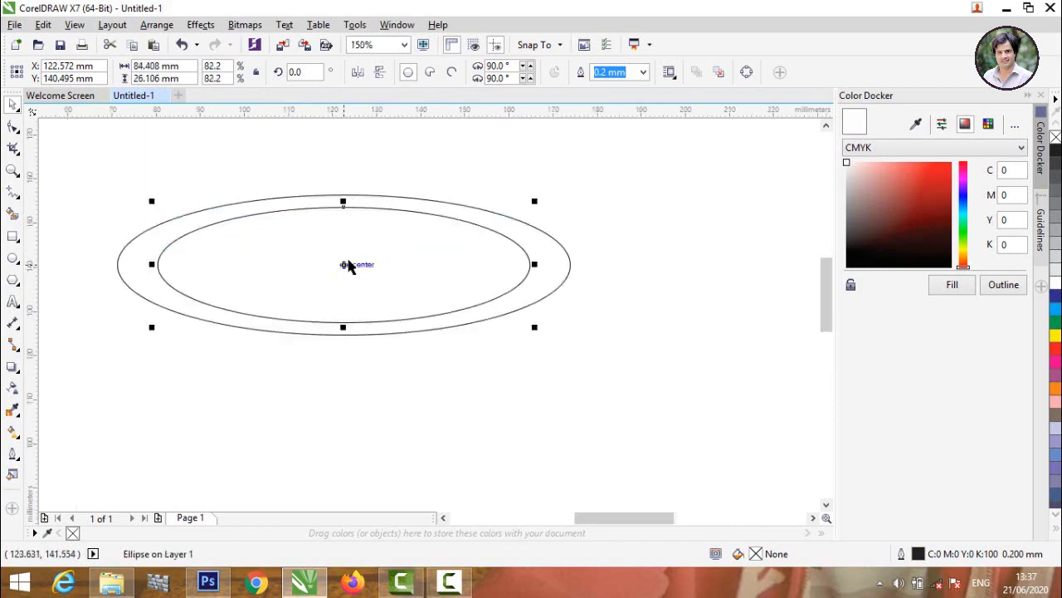
{"action": "scroll", "coordinate": [345, 264], "scroll_direction": "up", "scroll_amount": 1}
{"action": "left_click_drag", "start_coordinate": [338, 271], "coordinate": [344, 244]}
{"action": "key", "text": "Escape"}
{"action": "scroll", "coordinate": [344, 244], "scroll_direction": "down", "scroll_amount": 3}
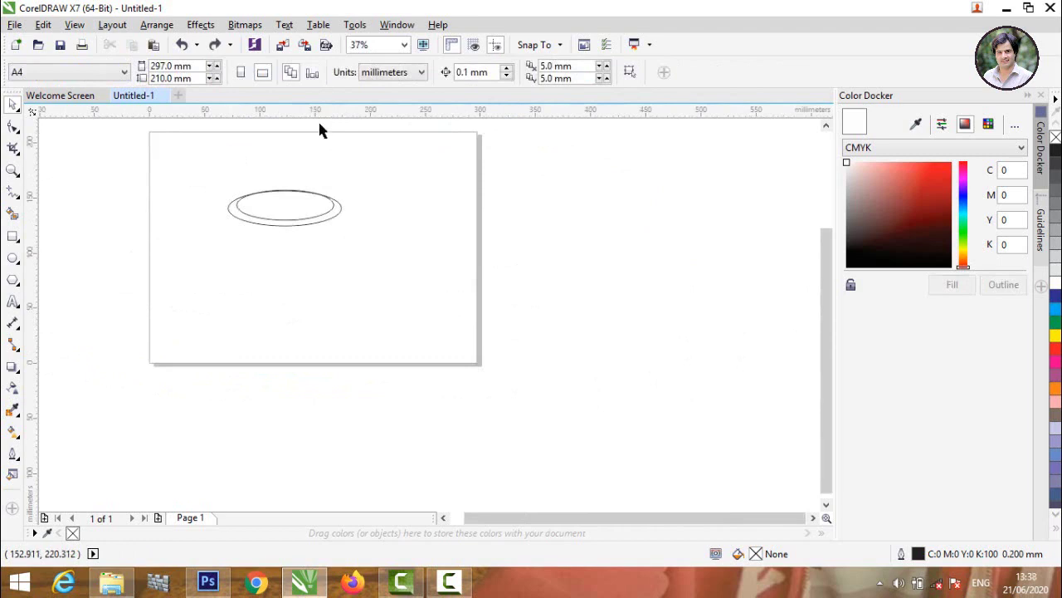
- Rotate both ellipses together slightly counterclockwise so the rim tilts upward on its right side
{"action": "left_click_drag", "start_coordinate": [166, 164], "coordinate": [372, 279]}
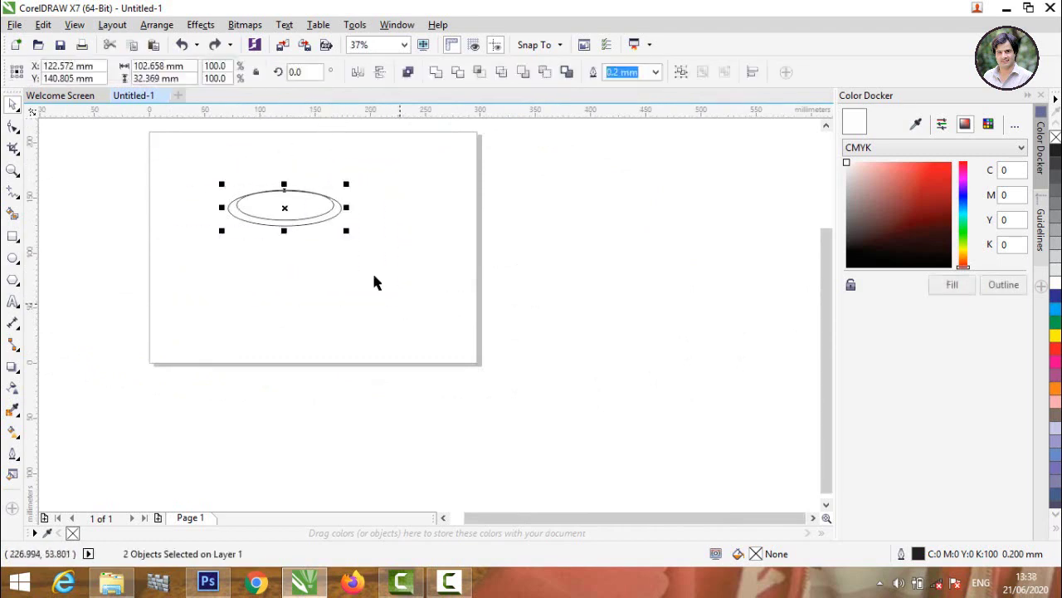
{"action": "key", "text": "shift+F2"}
{"action": "left_click", "coordinate": [324, 285]}
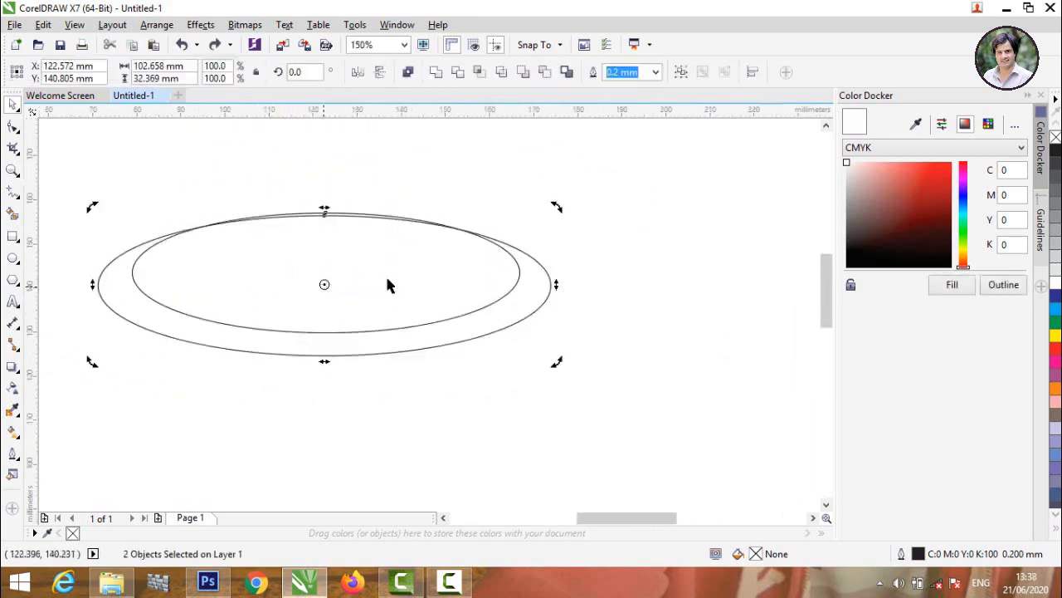
{"action": "left_click_drag", "start_coordinate": [556, 206], "coordinate": [536, 175]}
{"action": "left_click", "coordinate": [627, 173]}
- Add a horizontal guideline just below the page's lower edge, at about Y -2.6 mm
{"action": "scroll", "coordinate": [329, 222], "scroll_direction": "down", "scroll_amount": 3}
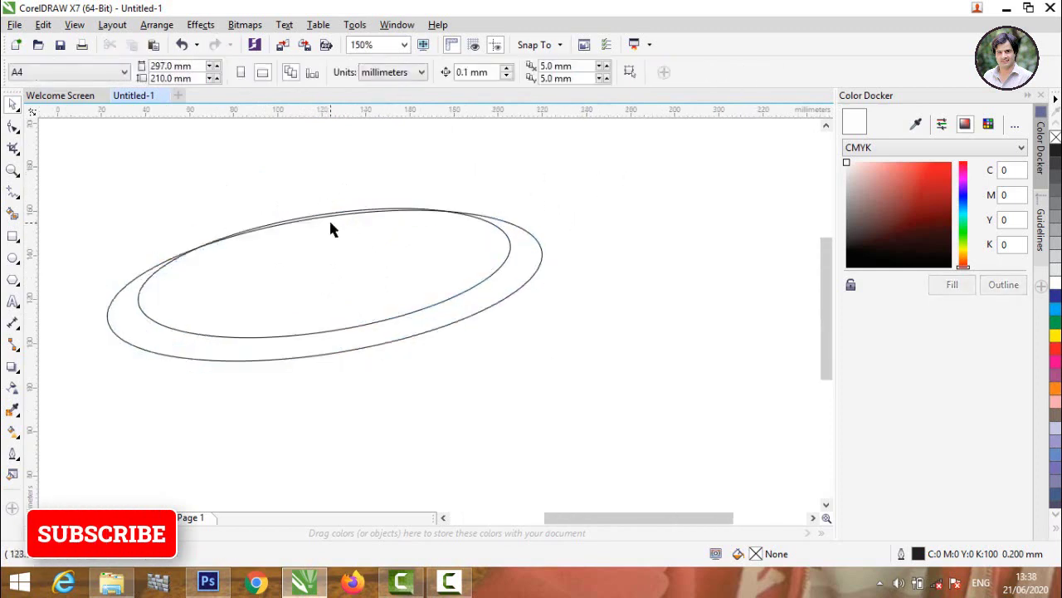
{"action": "scroll", "coordinate": [308, 251], "scroll_direction": "up", "scroll_amount": 1}
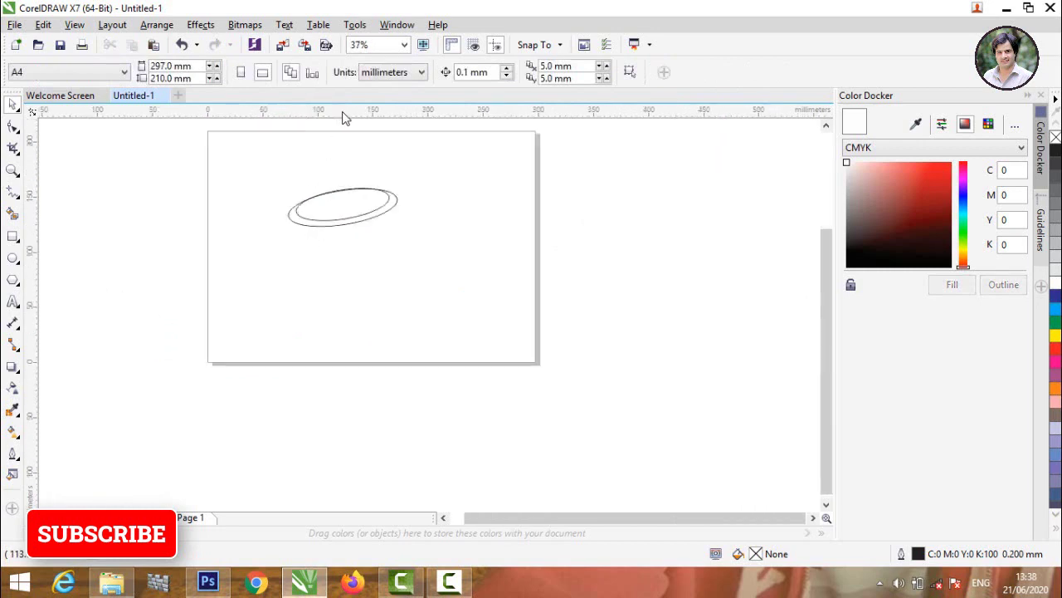
{"action": "left_click_drag", "start_coordinate": [344, 112], "coordinate": [365, 370]}
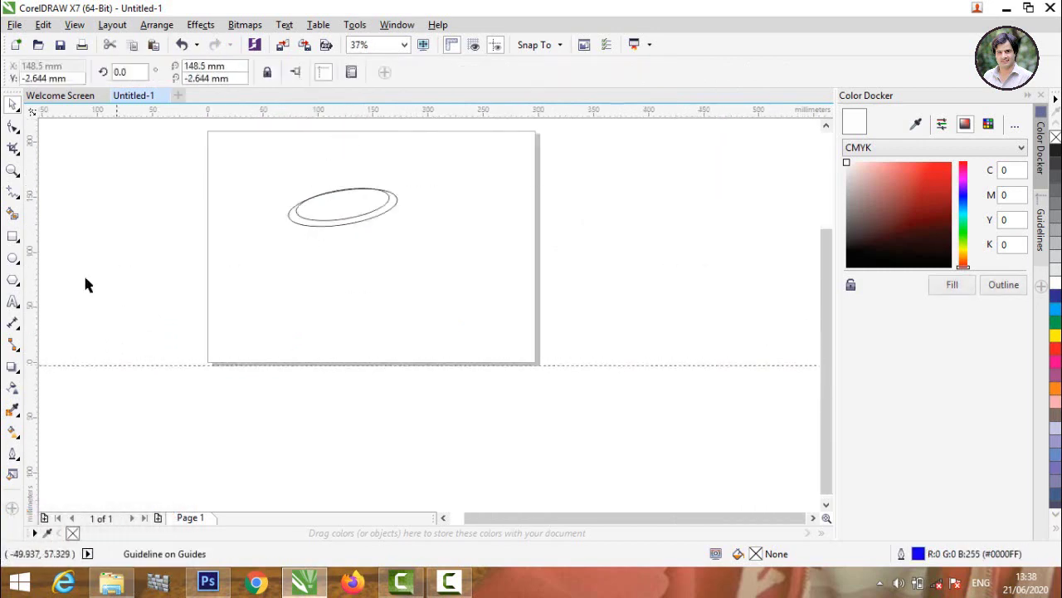
- With the Pen tool, draw the cup's right side from the outer ellipse's right quadrant down to a short bevelled lower-right corner
{"action": "left_click", "coordinate": [18, 202]}
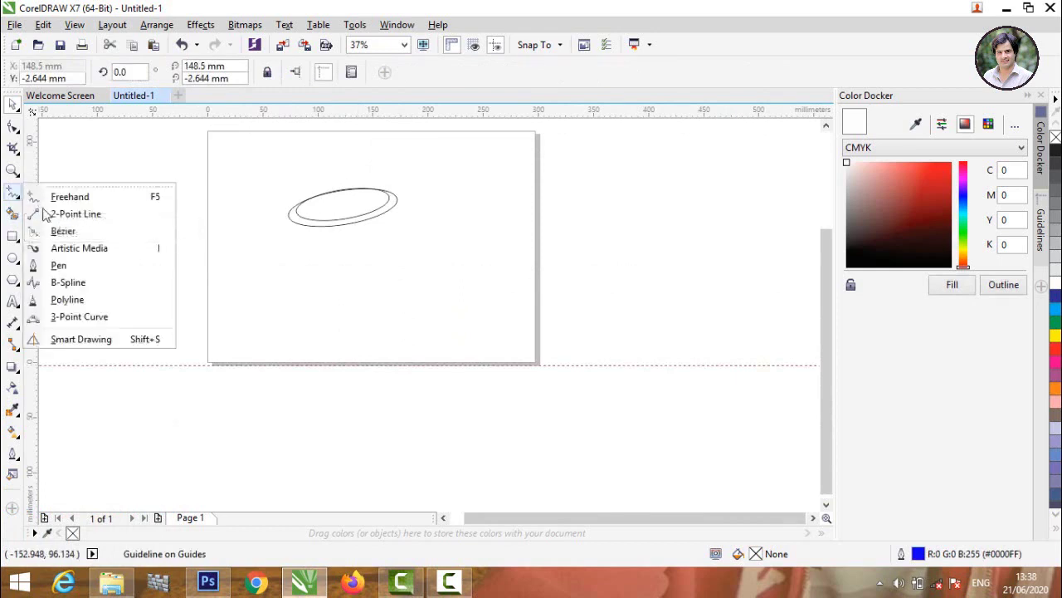
{"action": "left_click", "coordinate": [58, 265]}
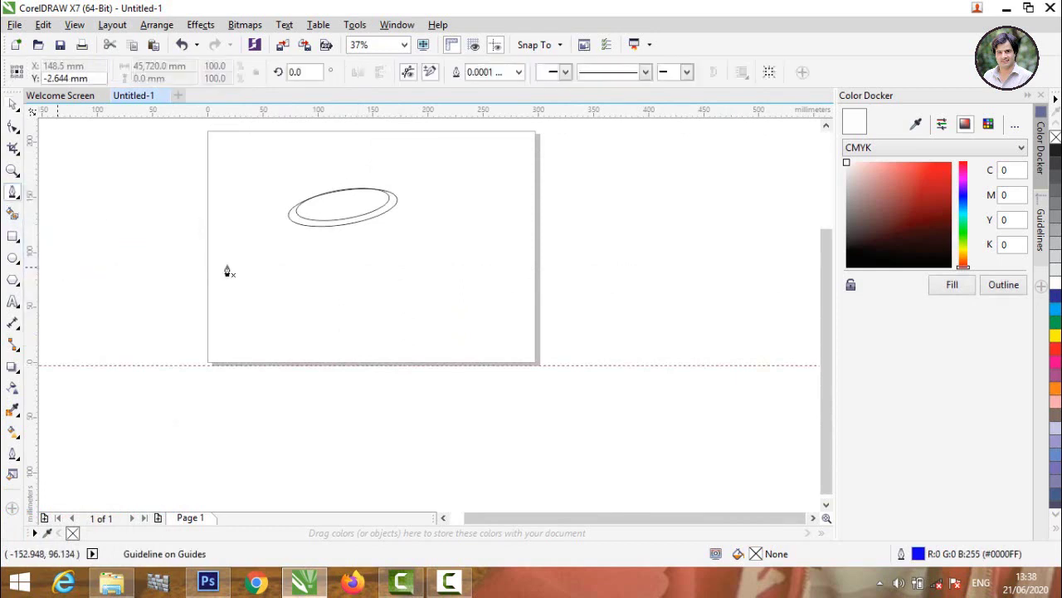
{"action": "scroll", "coordinate": [362, 199], "scroll_direction": "up", "scroll_amount": 2}
{"action": "scroll", "coordinate": [424, 219], "scroll_direction": "down", "scroll_amount": 2}
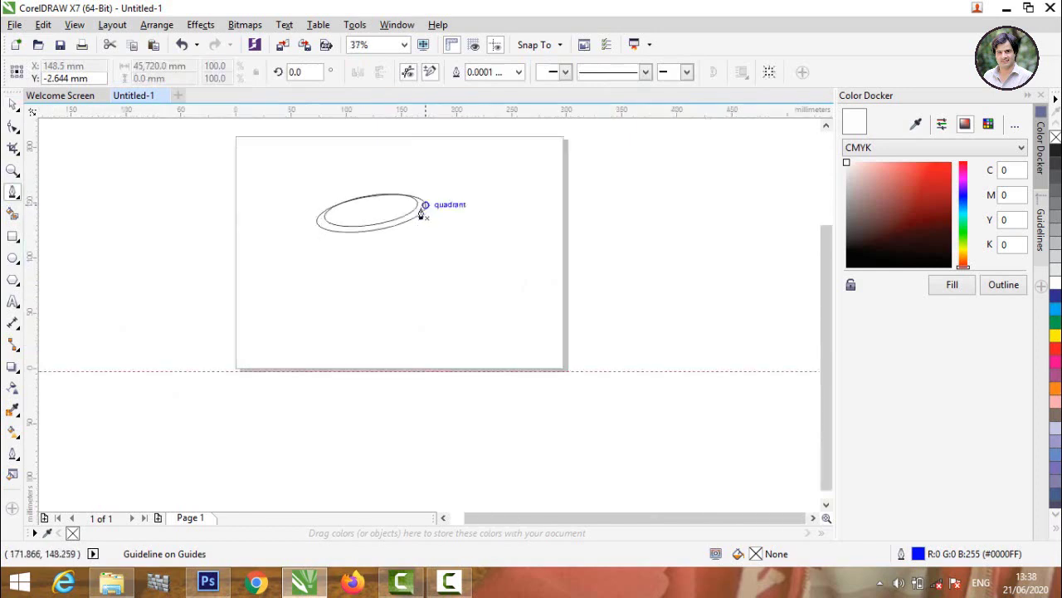
{"action": "scroll", "coordinate": [425, 214], "scroll_direction": "up", "scroll_amount": 2}
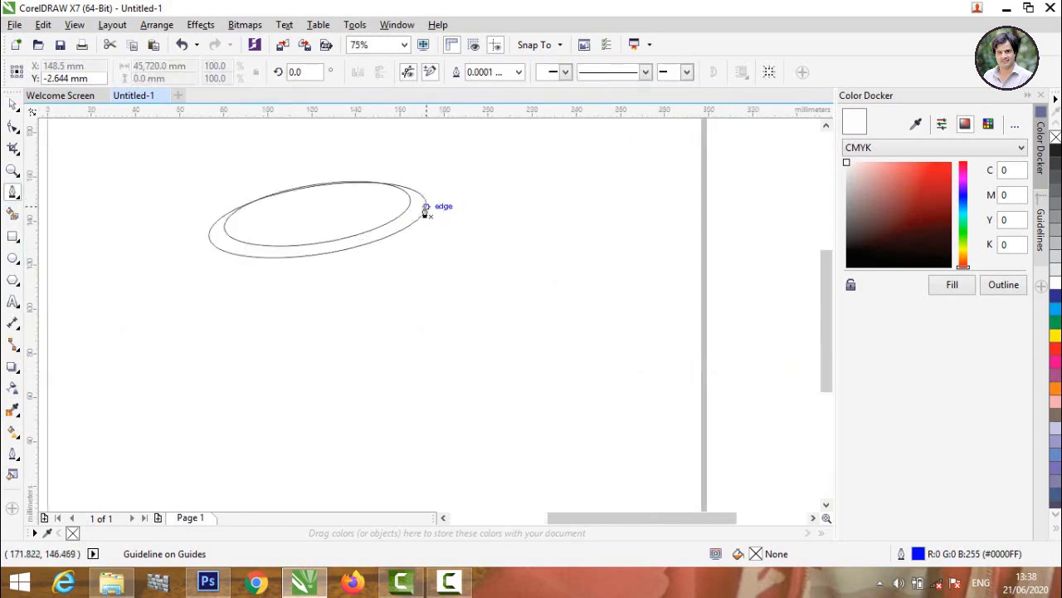
{"action": "scroll", "coordinate": [424, 213], "scroll_direction": "down", "scroll_amount": 2}
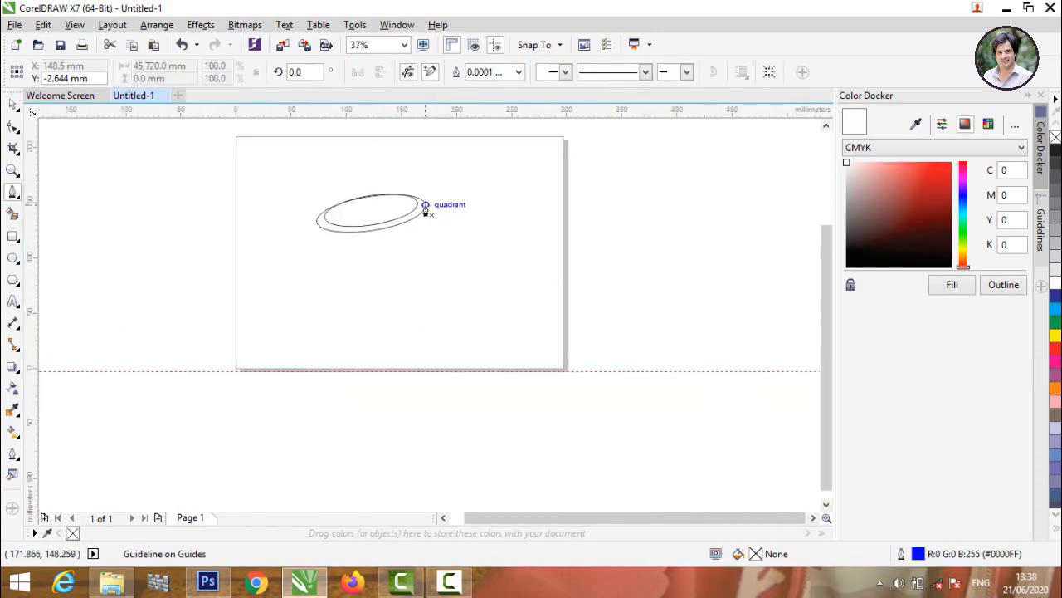
{"action": "mouse_move", "coordinate": [425, 205]}
{"action": "left_mouse_down"}
{"action": "mouse_move", "coordinate": [429, 265]}
{"action": "mouse_move", "coordinate": [408, 371]}
{"action": "mouse_move", "coordinate": [406, 332]}
{"action": "left_mouse_up"}
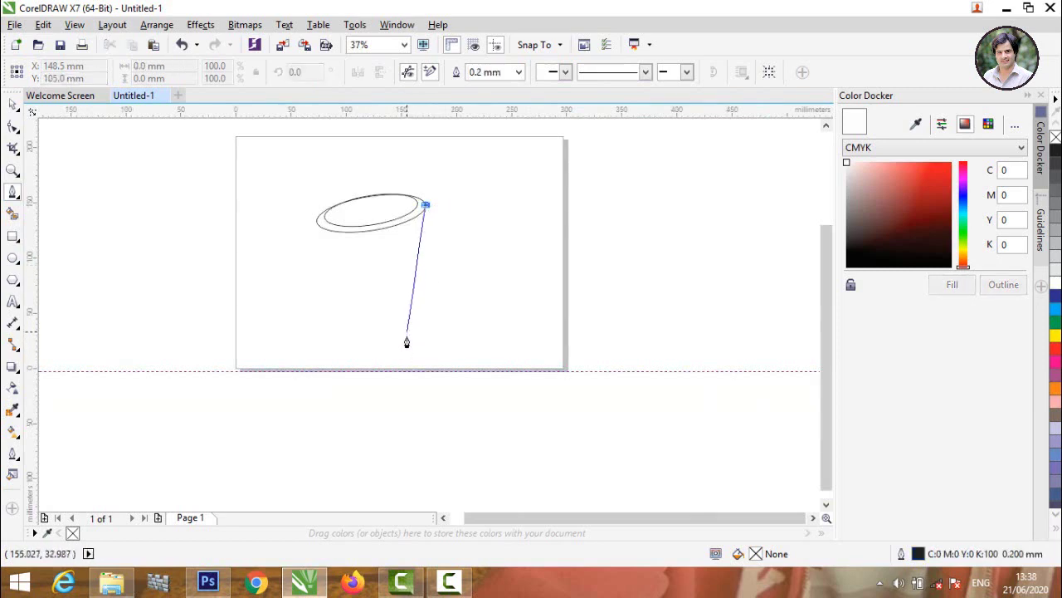
{"action": "left_click_drag", "start_coordinate": [407, 341], "coordinate": [407, 333]}
{"action": "left_click", "coordinate": [408, 330]}
{"action": "left_click", "coordinate": [400, 340]}
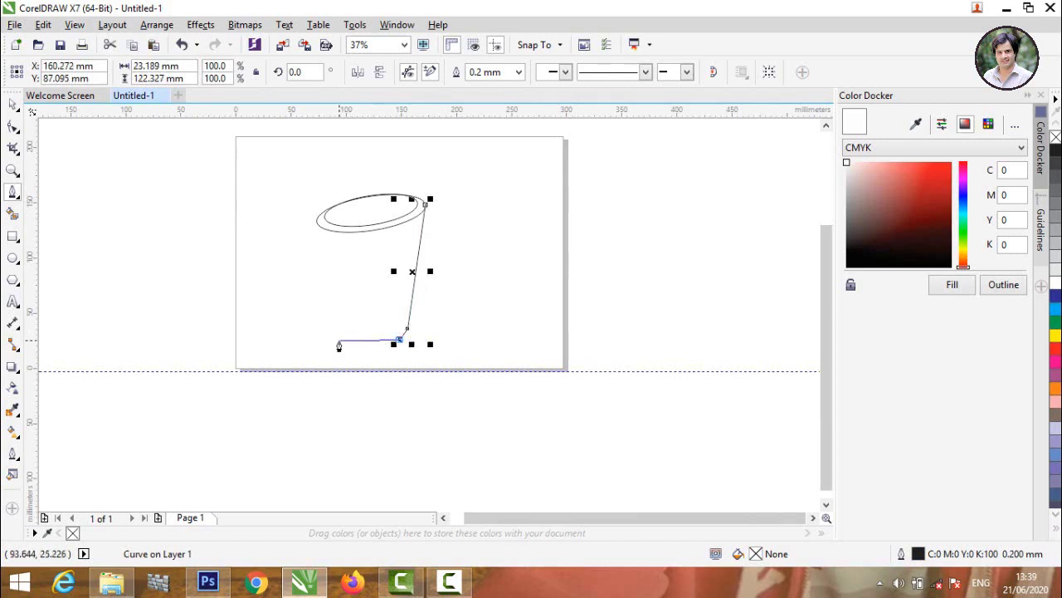
- Continue the path along the base, through a bevelled lower-left corner and up to the outer ellipse's left quadrant
{"action": "scroll", "coordinate": [339, 346], "scroll_direction": "up", "scroll_amount": 2}
{"action": "left_click", "coordinate": [335, 341]}
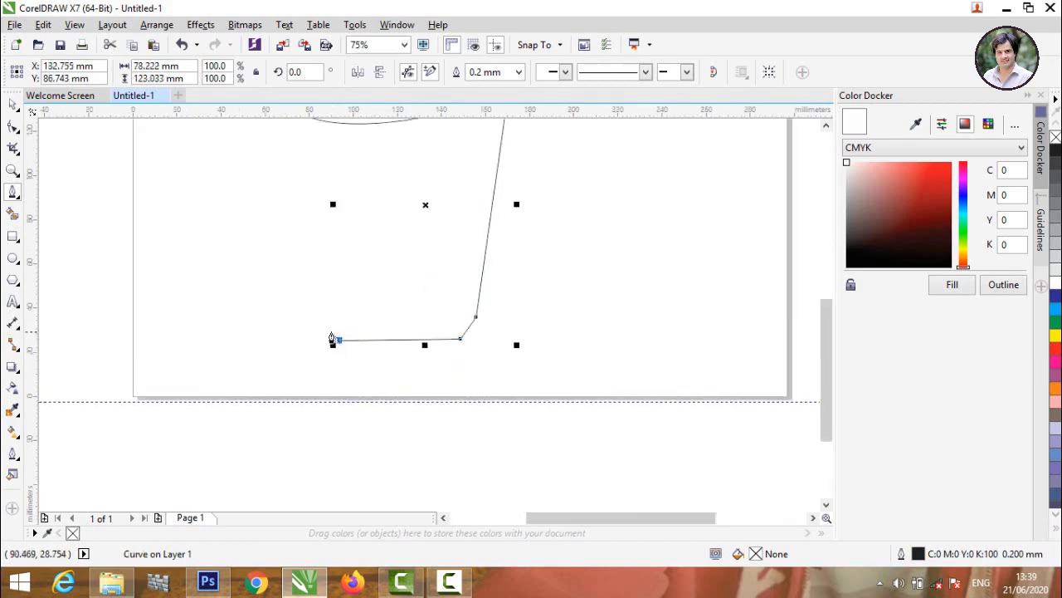
{"action": "scroll", "coordinate": [326, 334], "scroll_direction": "down", "scroll_amount": 2}
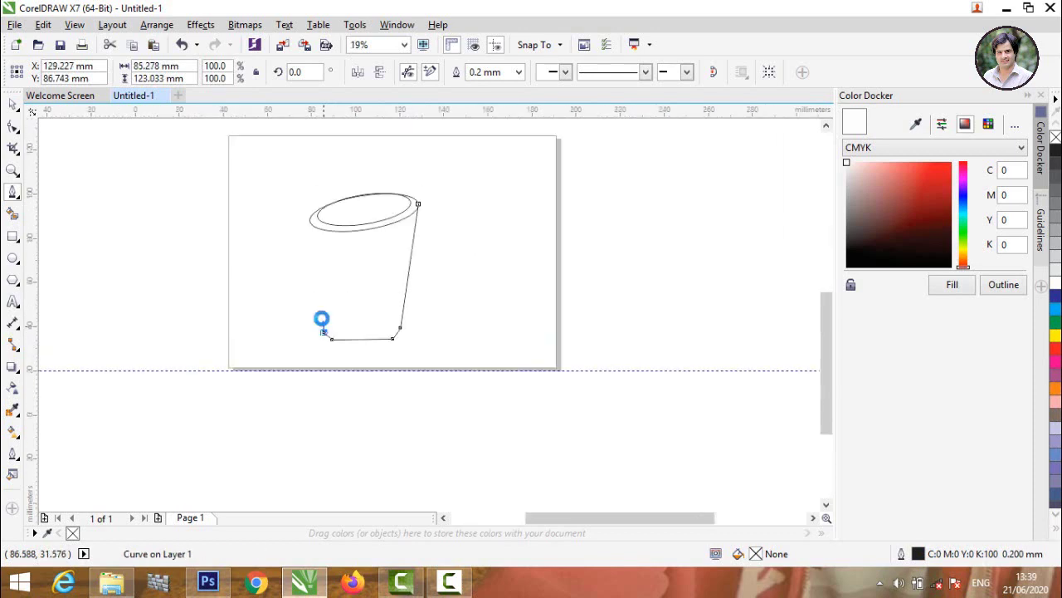
{"action": "scroll", "coordinate": [322, 319], "scroll_direction": "up", "scroll_amount": 3}
{"action": "scroll", "coordinate": [327, 240], "scroll_direction": "down", "scroll_amount": 3}
{"action": "scroll", "coordinate": [309, 336], "scroll_direction": "up", "scroll_amount": 2}
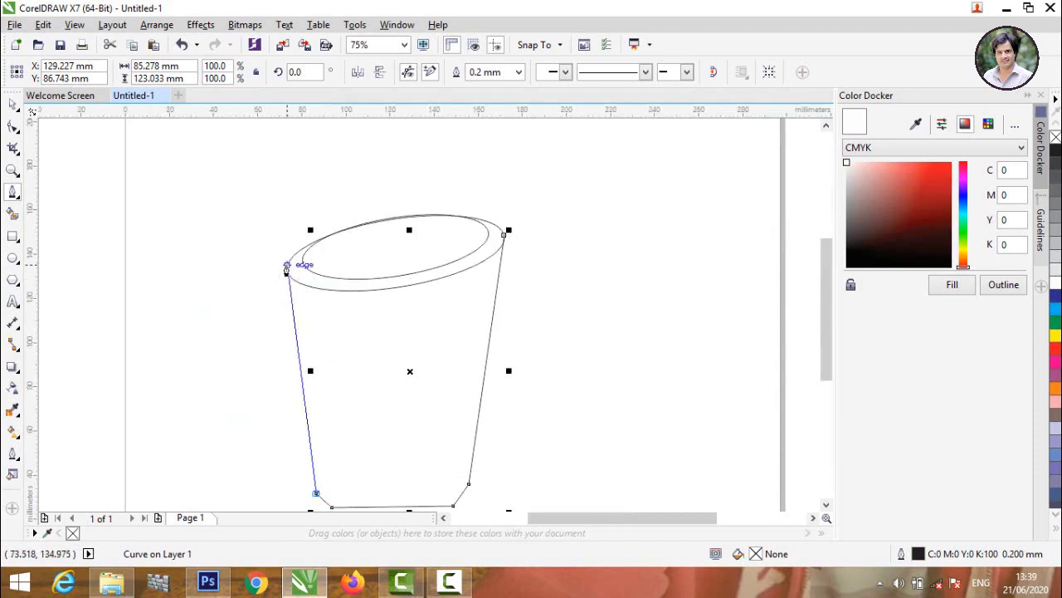
{"action": "scroll", "coordinate": [286, 267], "scroll_direction": "up", "scroll_amount": 3}
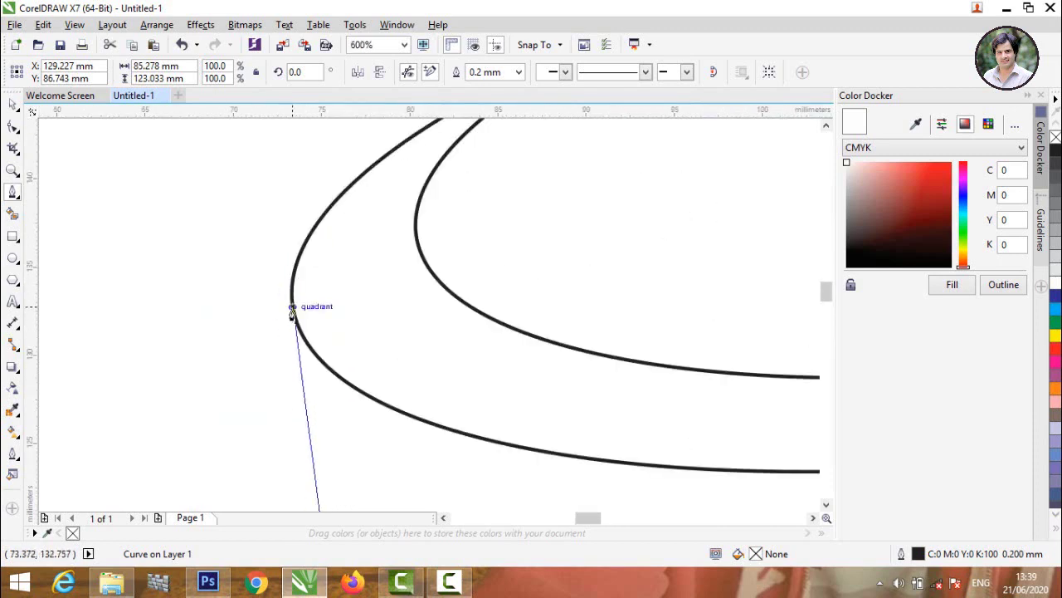
{"action": "left_click", "coordinate": [292, 307]}
{"action": "scroll", "coordinate": [292, 312], "scroll_direction": "down", "scroll_amount": 6}
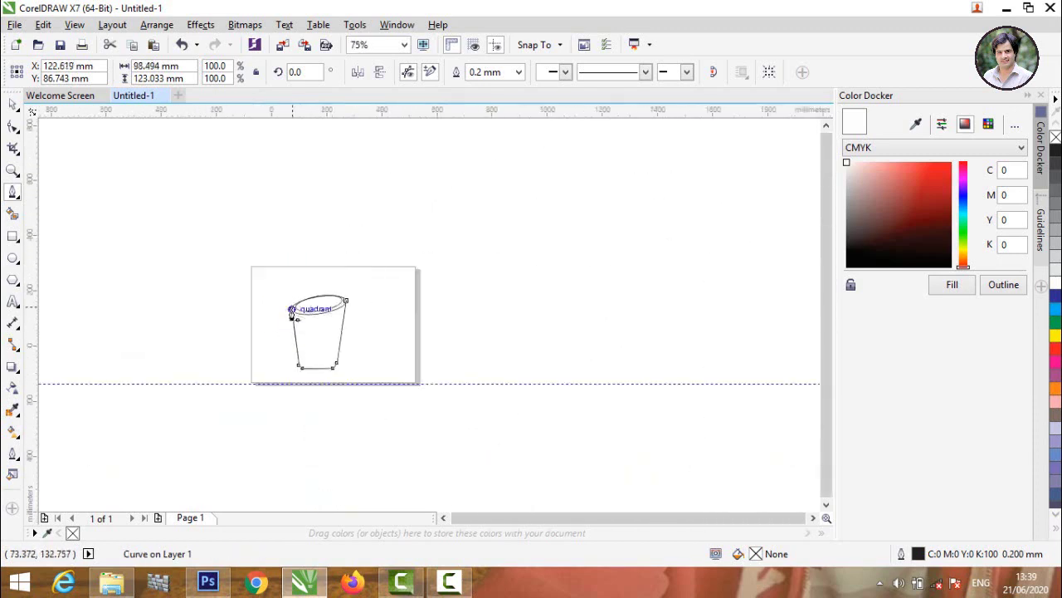
- Convert the cup's lower-right corner segment to a curve and bow it outward into a rounded corner
{"action": "scroll", "coordinate": [299, 342], "scroll_direction": "up", "scroll_amount": 3}
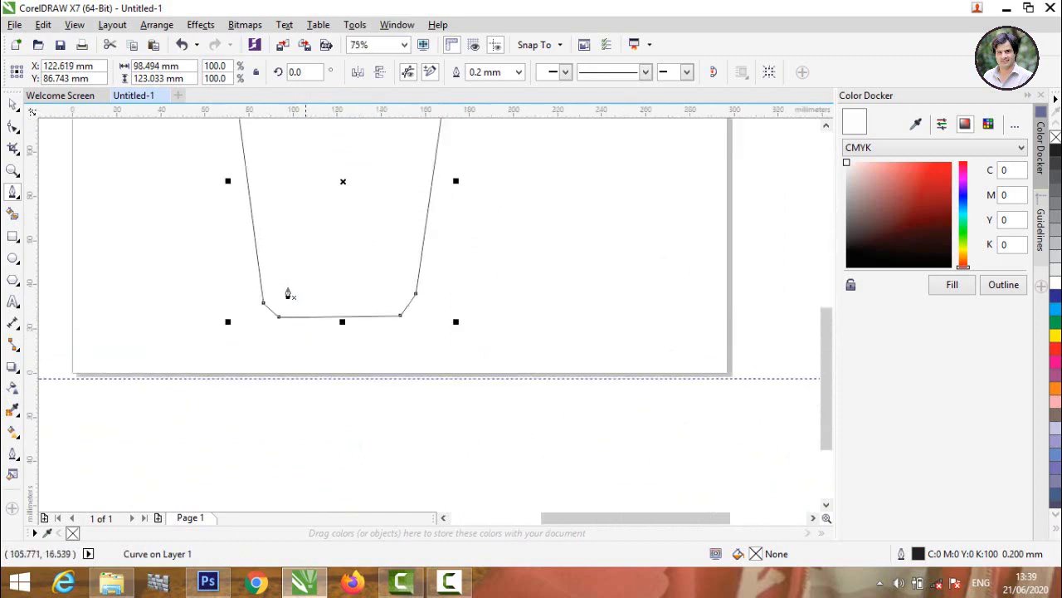
{"action": "left_click", "coordinate": [13, 127]}
{"action": "left_click", "coordinate": [408, 303]}
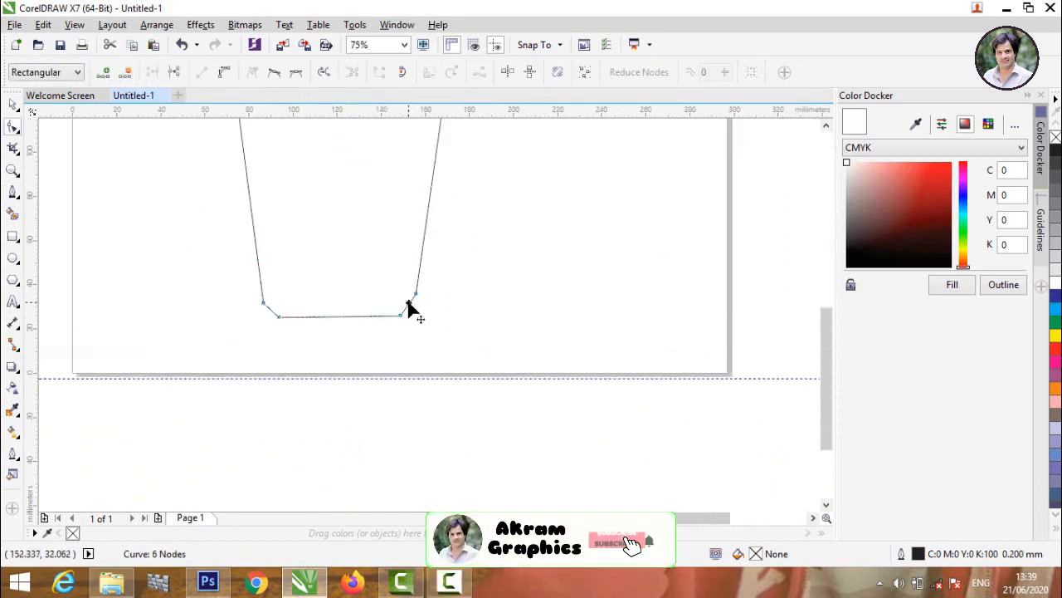
{"action": "left_click", "coordinate": [224, 71]}
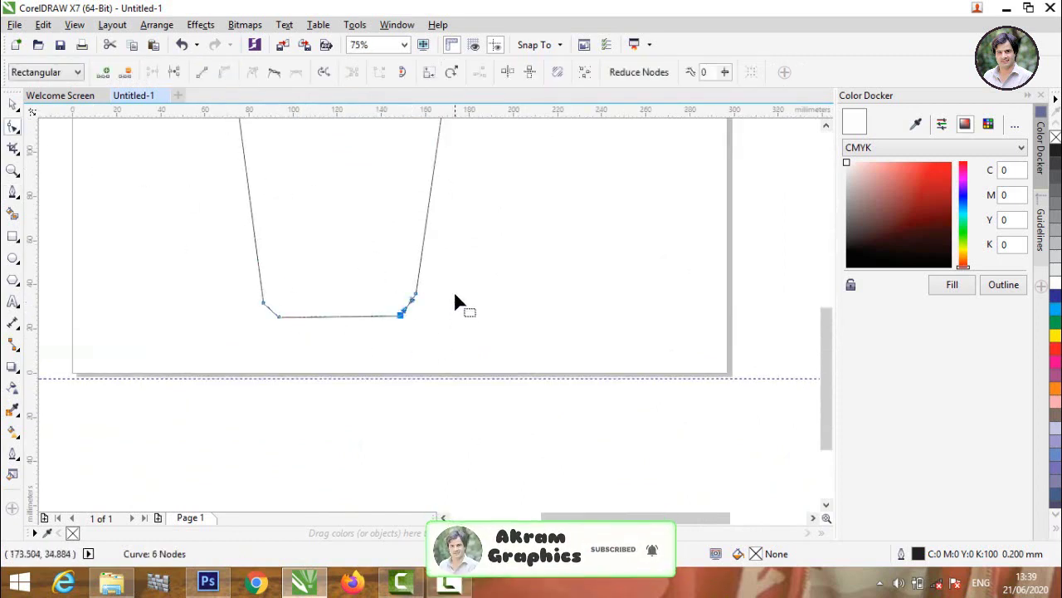
{"action": "scroll", "coordinate": [453, 292], "scroll_direction": "up", "scroll_amount": 2}
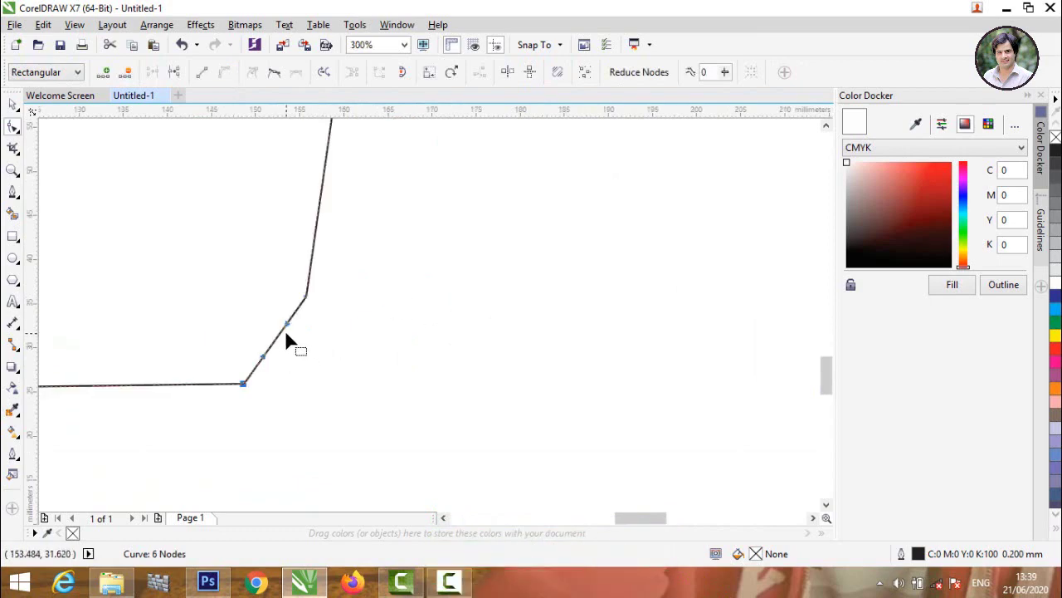
{"action": "left_click_drag", "start_coordinate": [274, 347], "coordinate": [297, 349]}
{"action": "scroll", "coordinate": [296, 352], "scroll_direction": "down", "scroll_amount": 3}
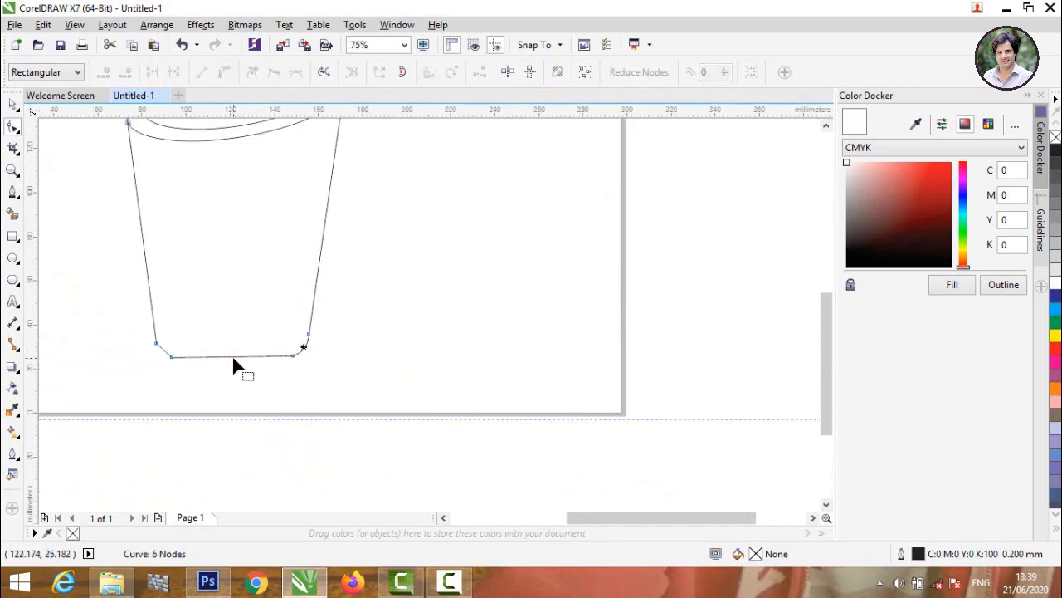
- Convert the cup's base line to a curve and bow it slightly downward
{"action": "left_click", "coordinate": [230, 356]}
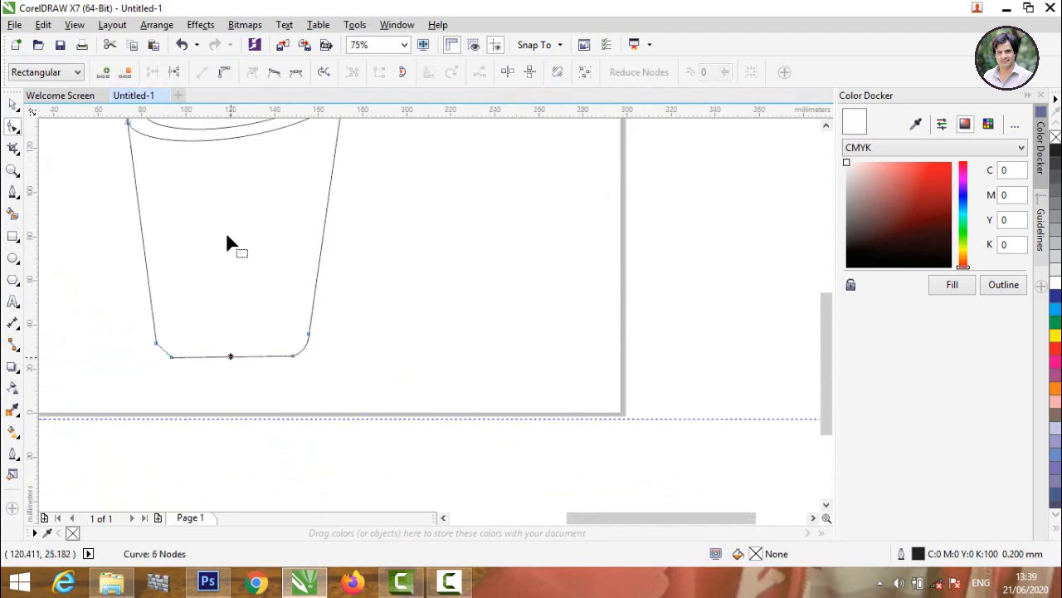
{"action": "left_click", "coordinate": [222, 73]}
{"action": "scroll", "coordinate": [225, 355], "scroll_direction": "up", "scroll_amount": 3}
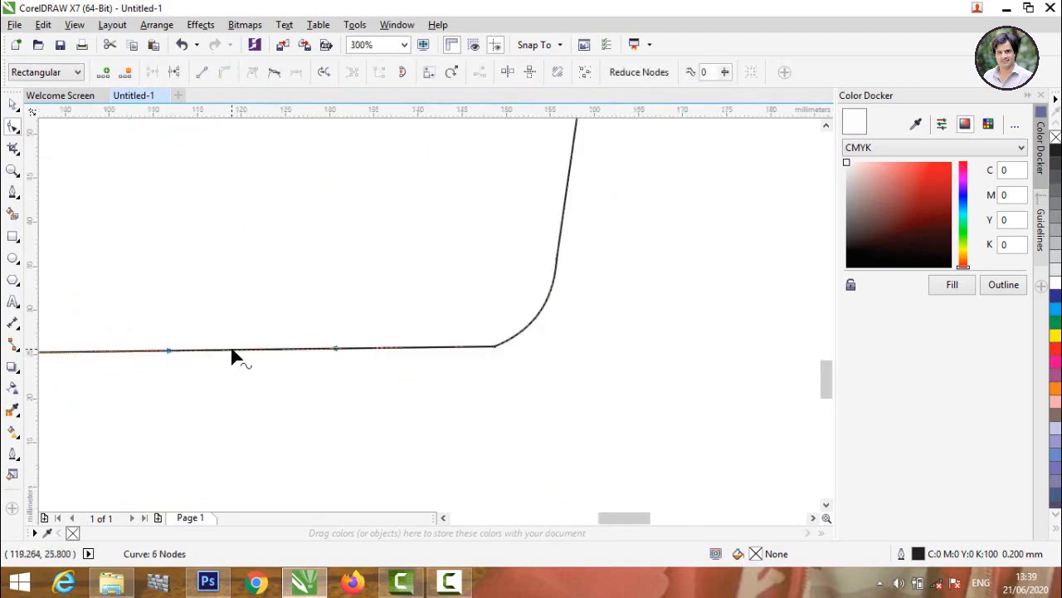
{"action": "left_click_drag", "start_coordinate": [232, 355], "coordinate": [237, 374]}
{"action": "scroll", "coordinate": [237, 375], "scroll_direction": "down", "scroll_amount": 4}
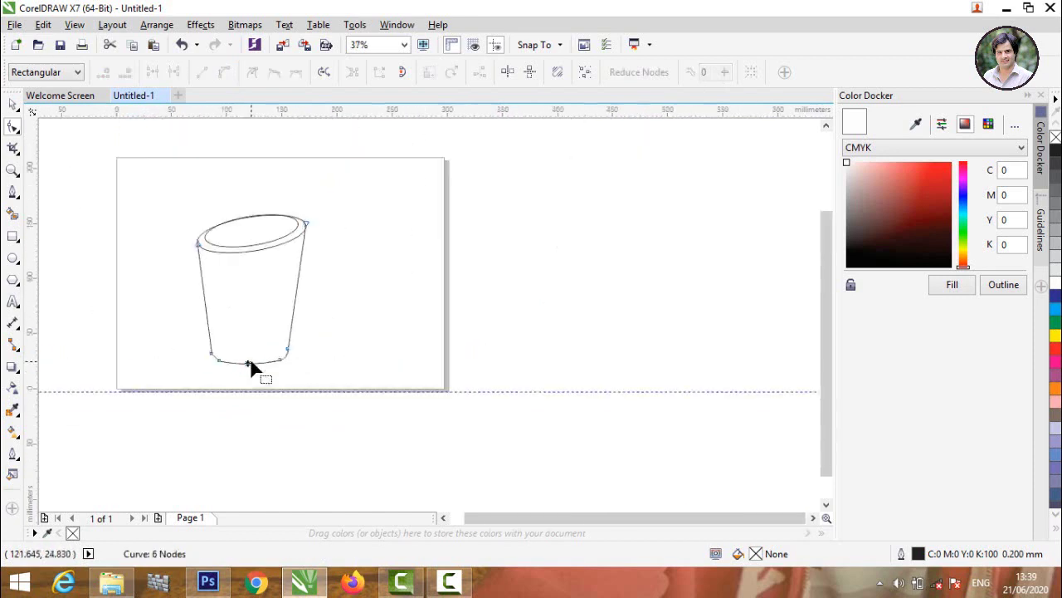
- Convert the cup's lower-left corner segment to a curve and bow it outward into a rounded corner
{"action": "scroll", "coordinate": [199, 364], "scroll_direction": "up", "scroll_amount": 2}
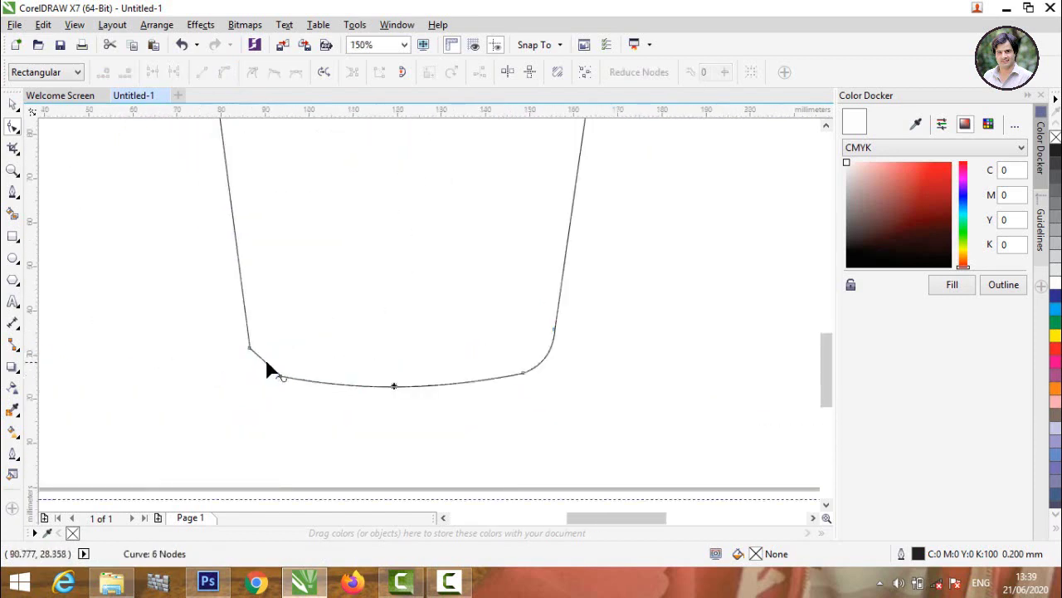
{"action": "left_click", "coordinate": [267, 366]}
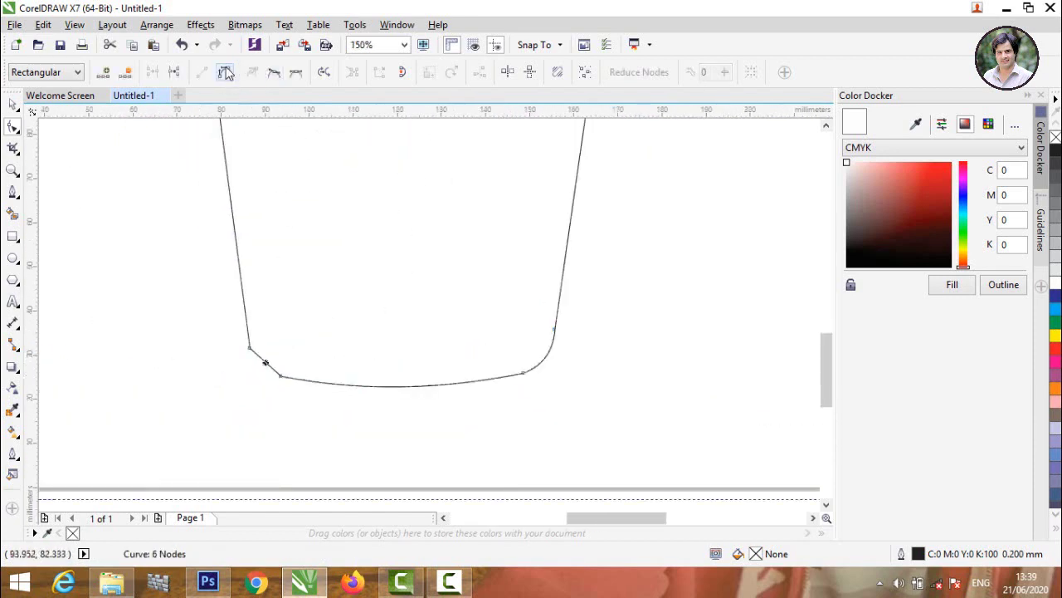
{"action": "left_click", "coordinate": [249, 348]}
{"action": "scroll", "coordinate": [302, 287], "scroll_direction": "up", "scroll_amount": 2}
{"action": "scroll", "coordinate": [294, 370], "scroll_direction": "down", "scroll_amount": 2}
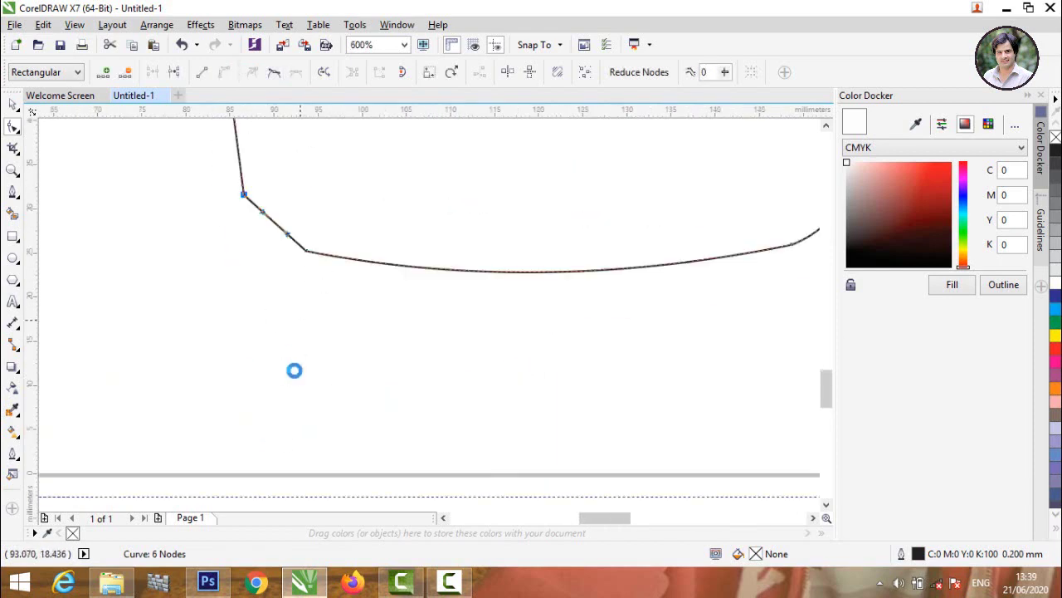
{"action": "scroll", "coordinate": [278, 280], "scroll_direction": "up", "scroll_amount": 2}
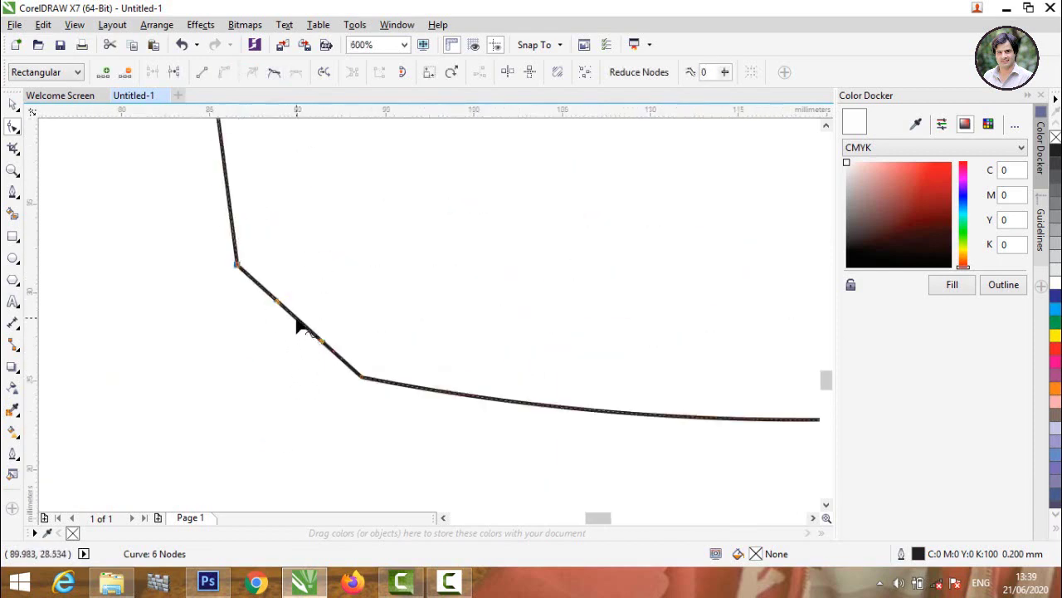
{"action": "left_click_drag", "start_coordinate": [294, 330], "coordinate": [284, 349]}
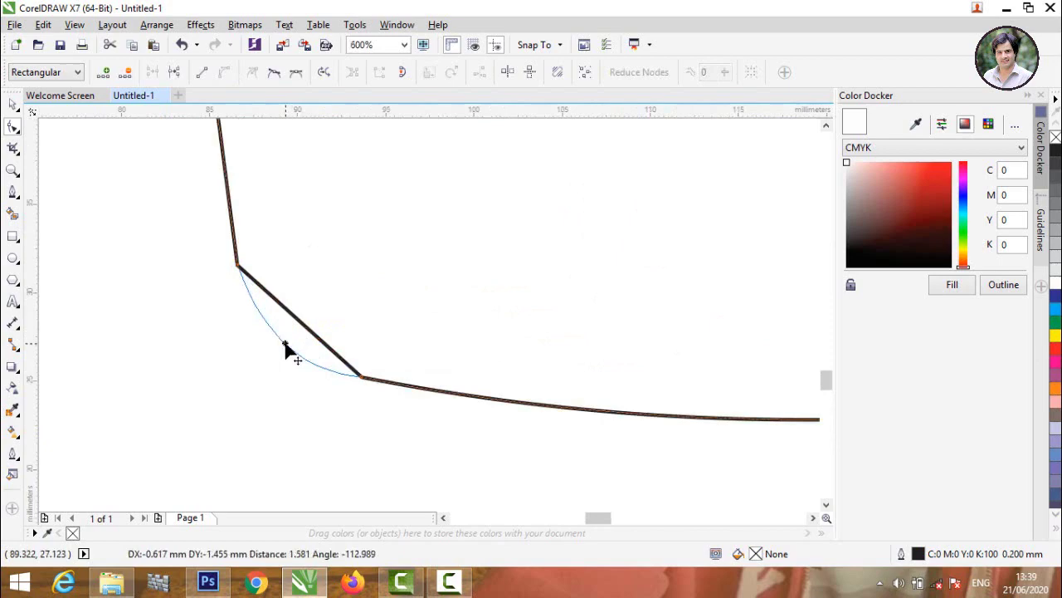
- Delete the node joining the lower-left corner curve to the base so they form one smooth curve
{"action": "double_click", "coordinate": [360, 376]}
{"action": "scroll", "coordinate": [262, 379], "scroll_direction": "down", "scroll_amount": 3}
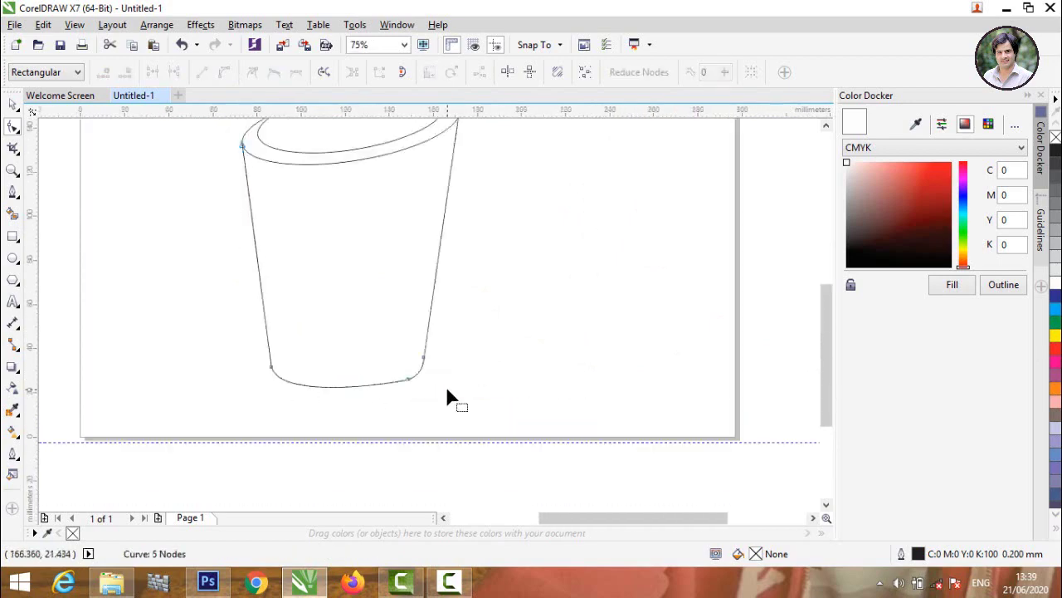
{"action": "scroll", "coordinate": [423, 369], "scroll_direction": "up", "scroll_amount": 3}
{"action": "scroll", "coordinate": [429, 373], "scroll_direction": "down", "scroll_amount": 2}
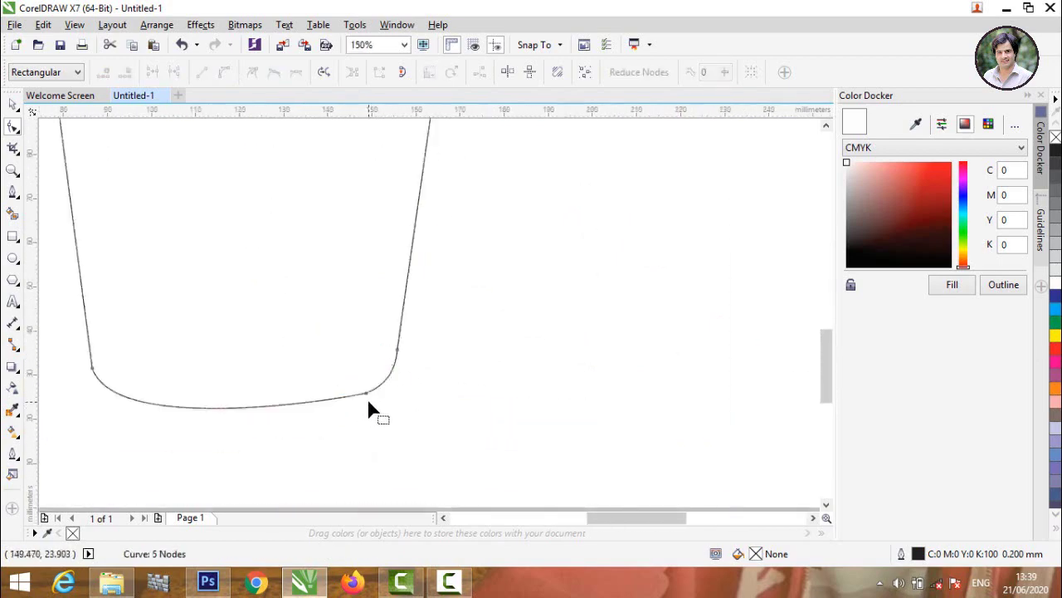
- Delete the node joining the lower-right corner curve to the base so the cup's bottom becomes one continuous curve
{"action": "scroll", "coordinate": [370, 408], "scroll_direction": "up", "scroll_amount": 1}
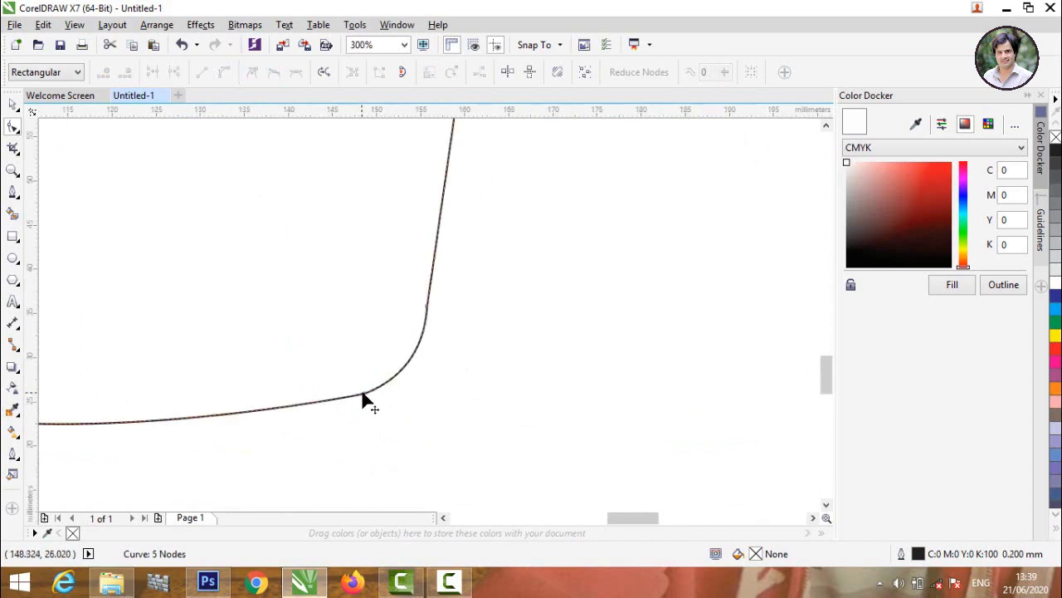
{"action": "left_click", "coordinate": [364, 397]}
{"action": "double_click", "coordinate": [364, 397]}
{"action": "scroll", "coordinate": [362, 399], "scroll_direction": "down", "scroll_amount": 2}
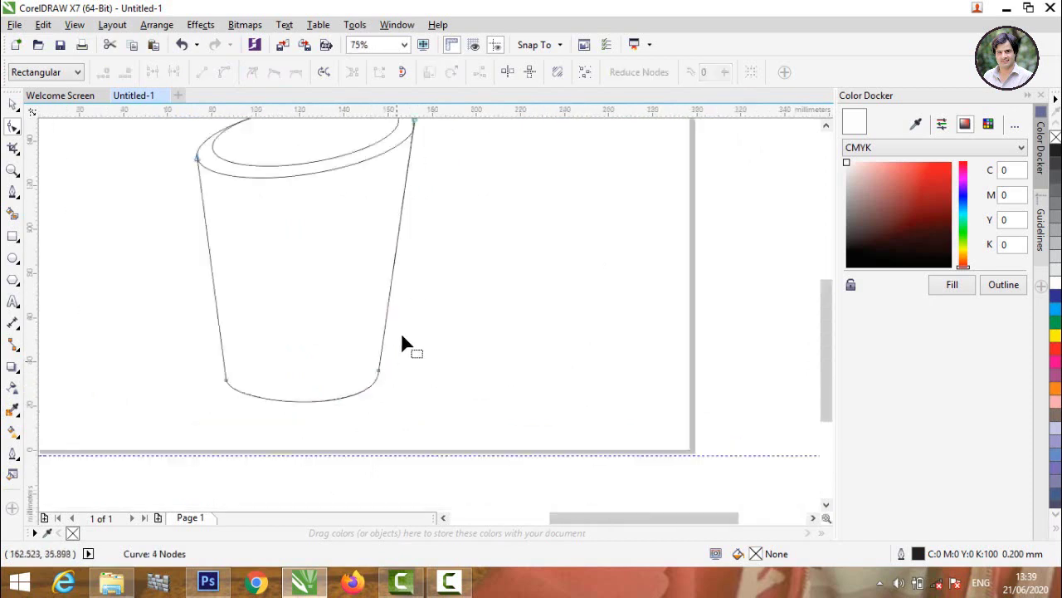
- Adjust the curve handles at both ends of the cup's base to make its rounding even and symmetrical
{"action": "left_click", "coordinate": [378, 372]}
{"action": "scroll", "coordinate": [373, 397], "scroll_direction": "up", "scroll_amount": 2}
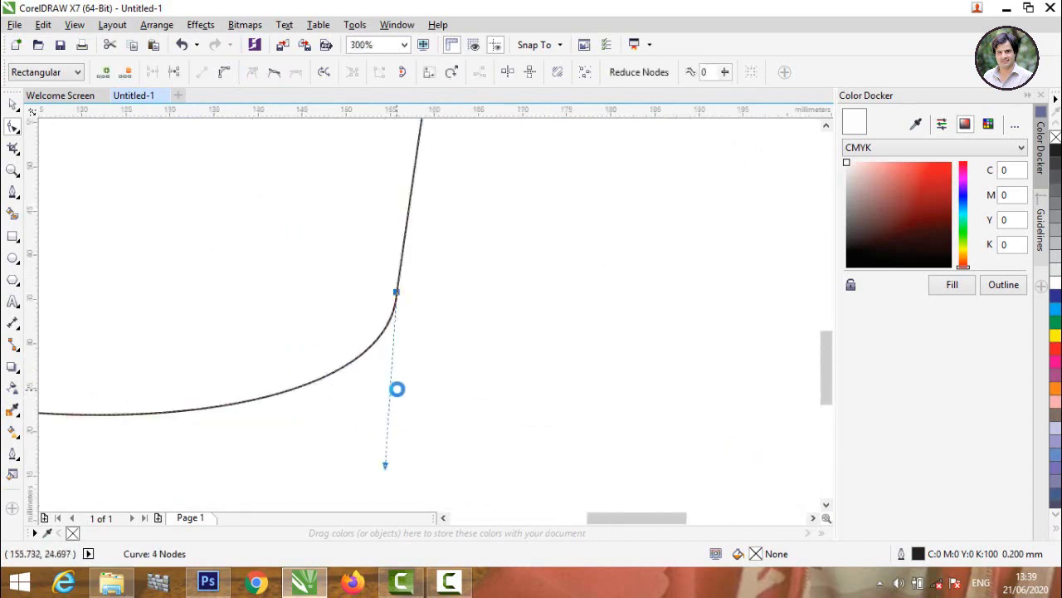
{"action": "scroll", "coordinate": [395, 388], "scroll_direction": "down", "scroll_amount": 1}
{"action": "scroll", "coordinate": [72, 386], "scroll_direction": "up", "scroll_amount": 2}
{"action": "scroll", "coordinate": [119, 391], "scroll_direction": "down", "scroll_amount": 2}
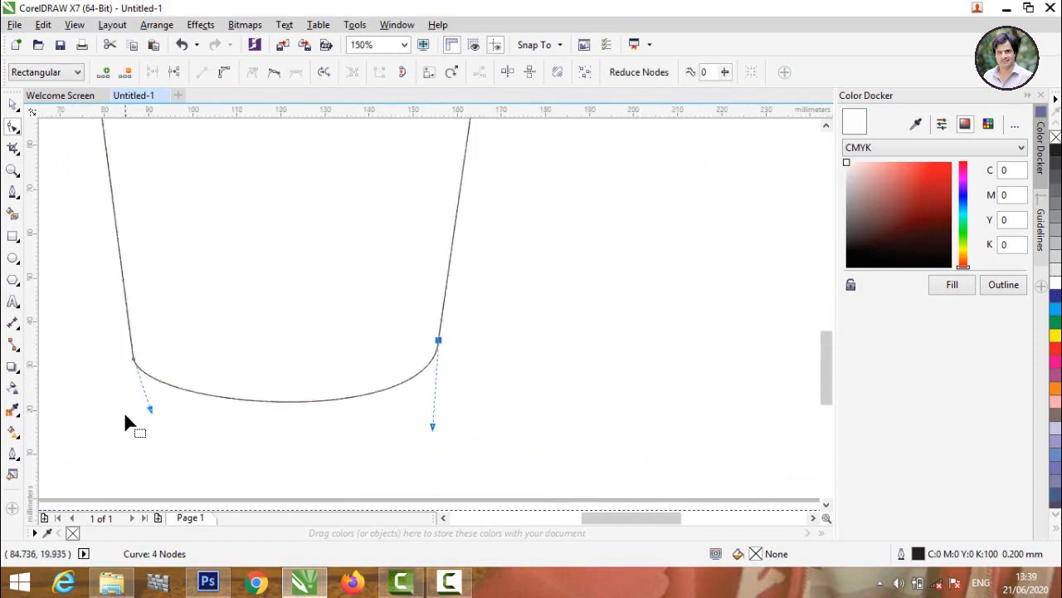
{"action": "left_click_drag", "start_coordinate": [150, 410], "coordinate": [140, 418]}
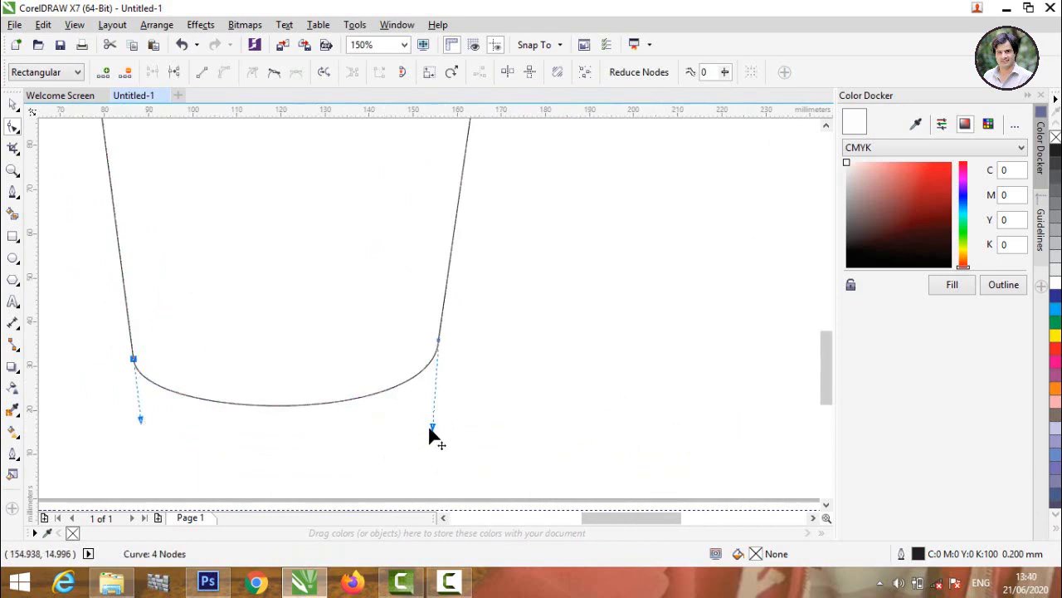
{"action": "left_click_drag", "start_coordinate": [429, 427], "coordinate": [425, 427]}
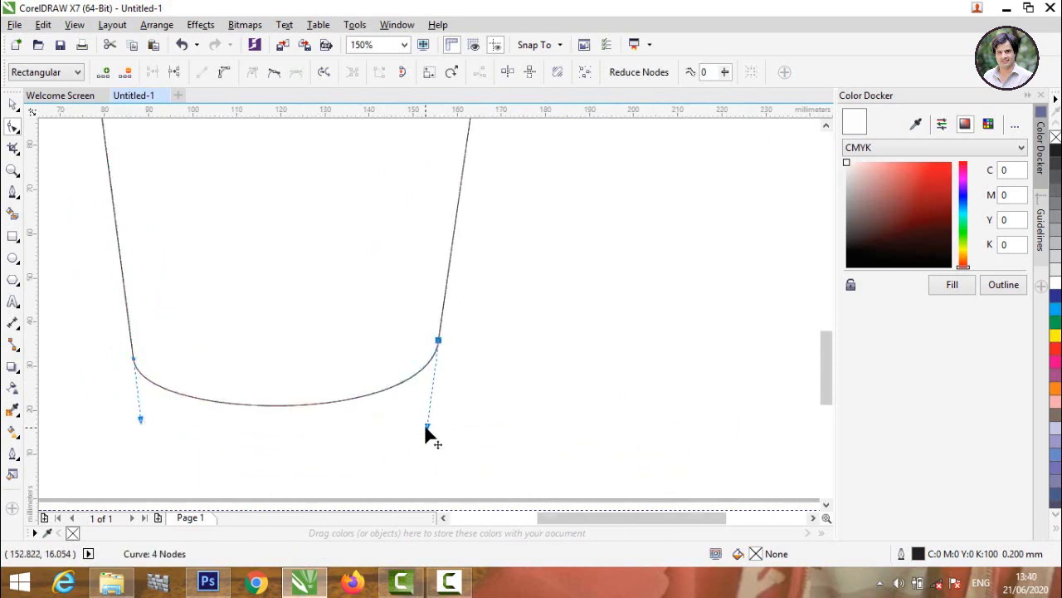
{"action": "scroll", "coordinate": [424, 428], "scroll_direction": "down", "scroll_amount": 5}
{"action": "left_click", "coordinate": [13, 106]}
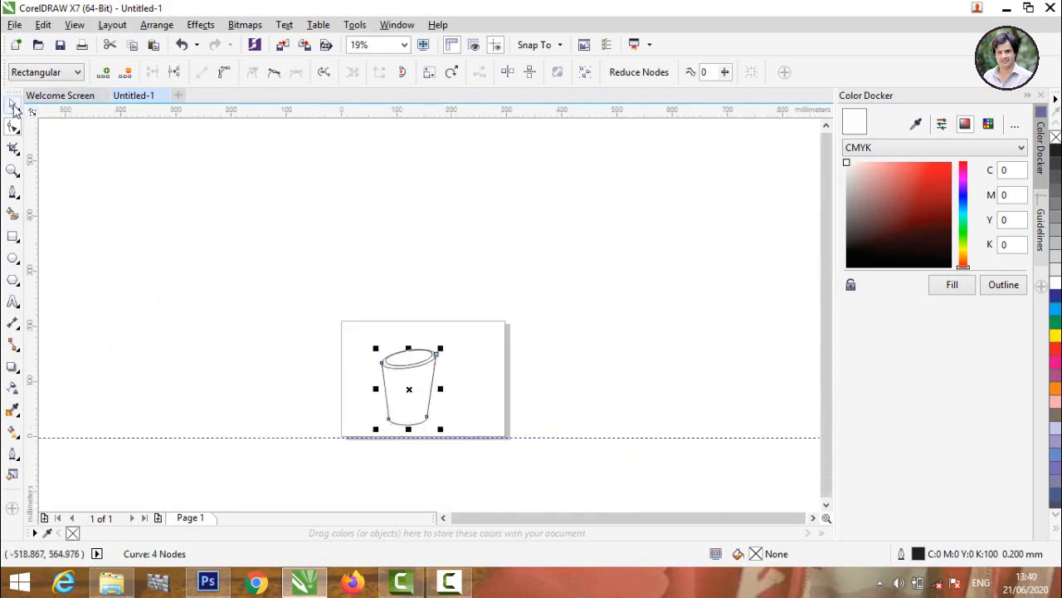
{"action": "left_click", "coordinate": [351, 378]}
- Create a copy of the cup body outline scaled to 88.5% about its centre as an inner outline
{"action": "scroll", "coordinate": [414, 369], "scroll_direction": "up", "scroll_amount": 3}
{"action": "scroll", "coordinate": [381, 399], "scroll_direction": "down", "scroll_amount": 2}
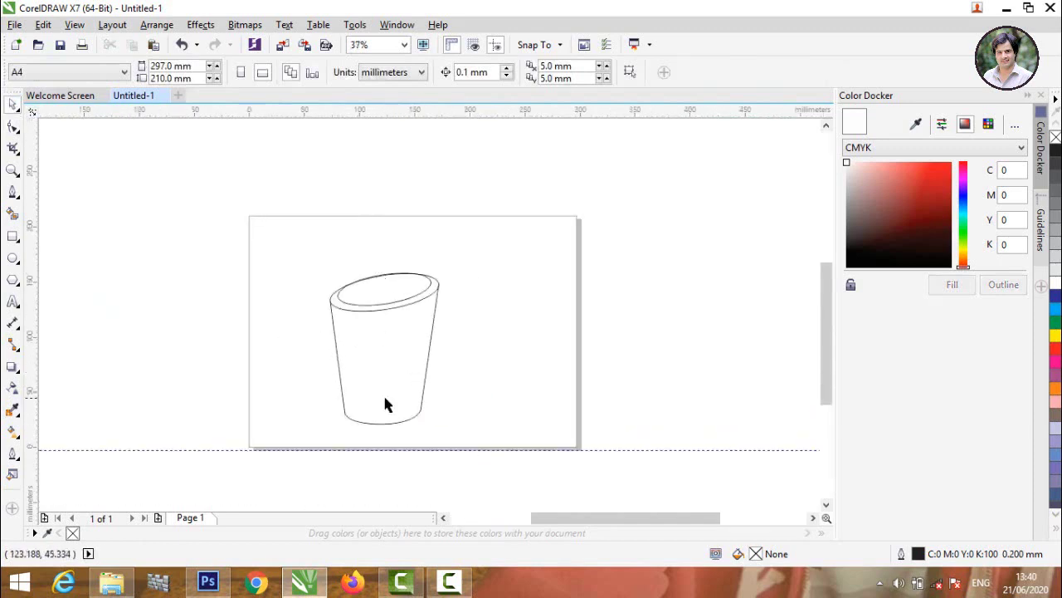
{"action": "scroll", "coordinate": [384, 404], "scroll_direction": "up", "scroll_amount": 2}
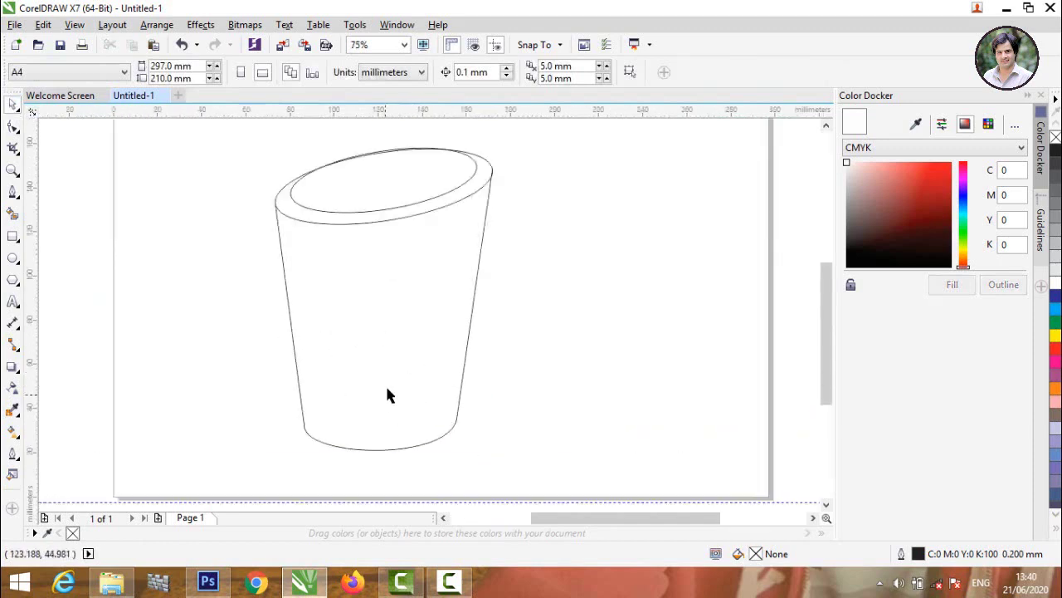
{"action": "left_click", "coordinate": [283, 269]}
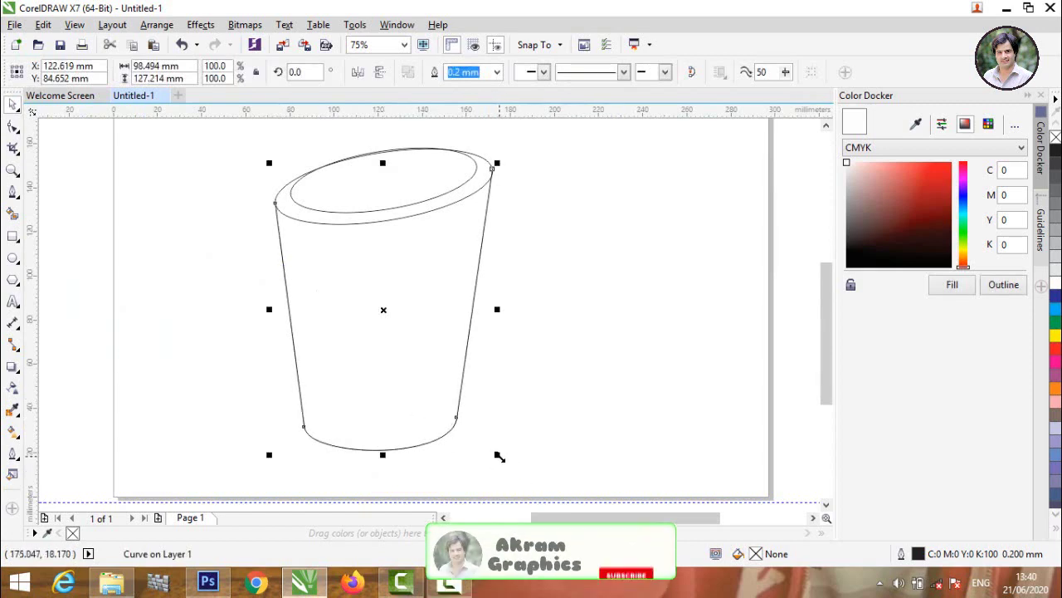
{"action": "left_click_drag", "start_coordinate": [493, 454], "coordinate": [487, 441]}
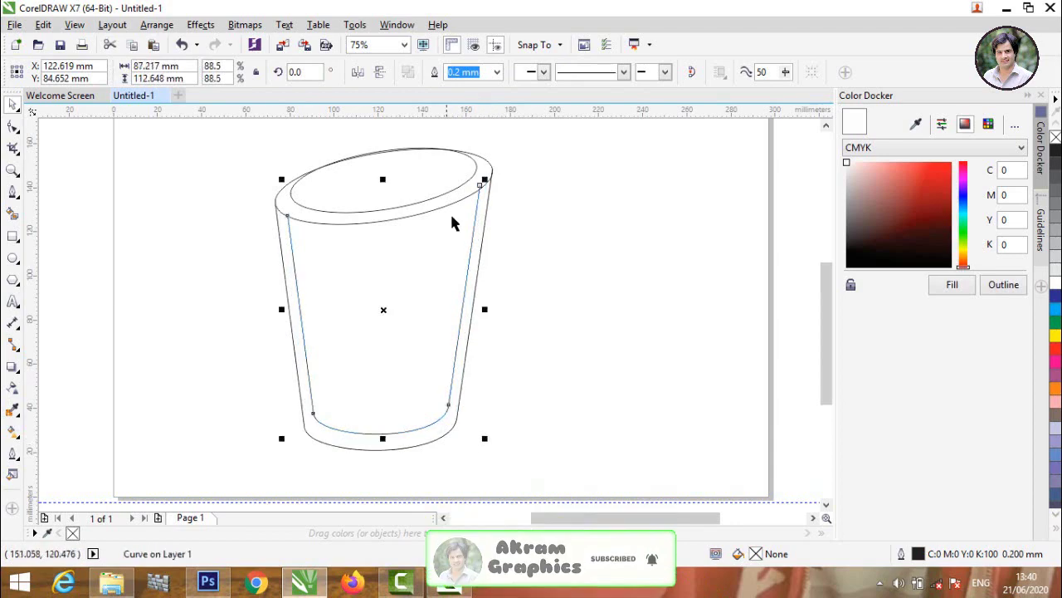
- Move the inner outline's upper-left end node down onto the rim's outer ellipse
{"action": "left_click", "coordinate": [13, 129]}
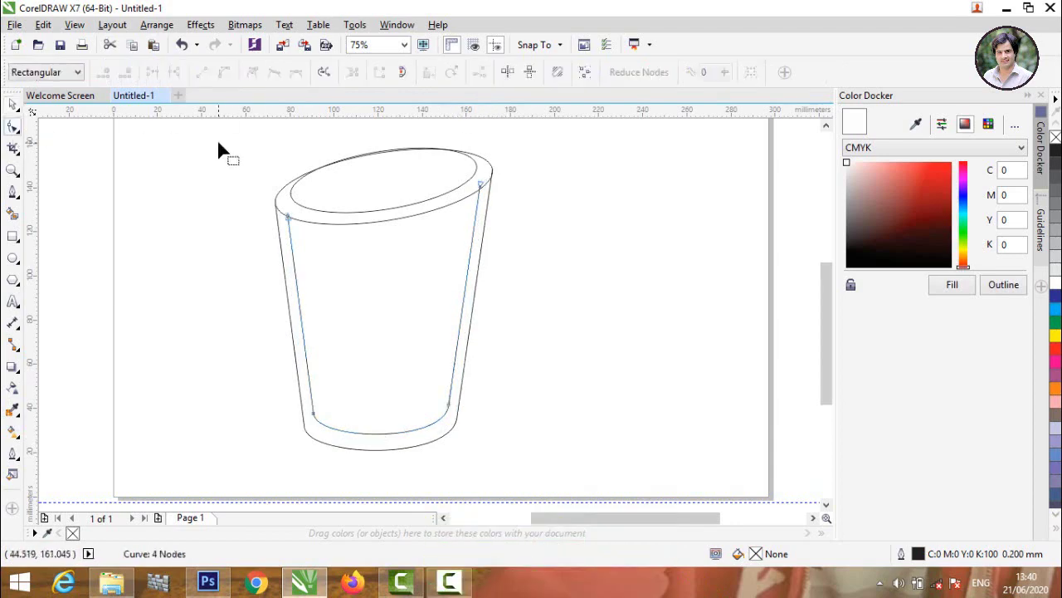
{"action": "scroll", "coordinate": [289, 214], "scroll_direction": "up", "scroll_amount": 6}
{"action": "scroll", "coordinate": [257, 247], "scroll_direction": "up", "scroll_amount": 2}
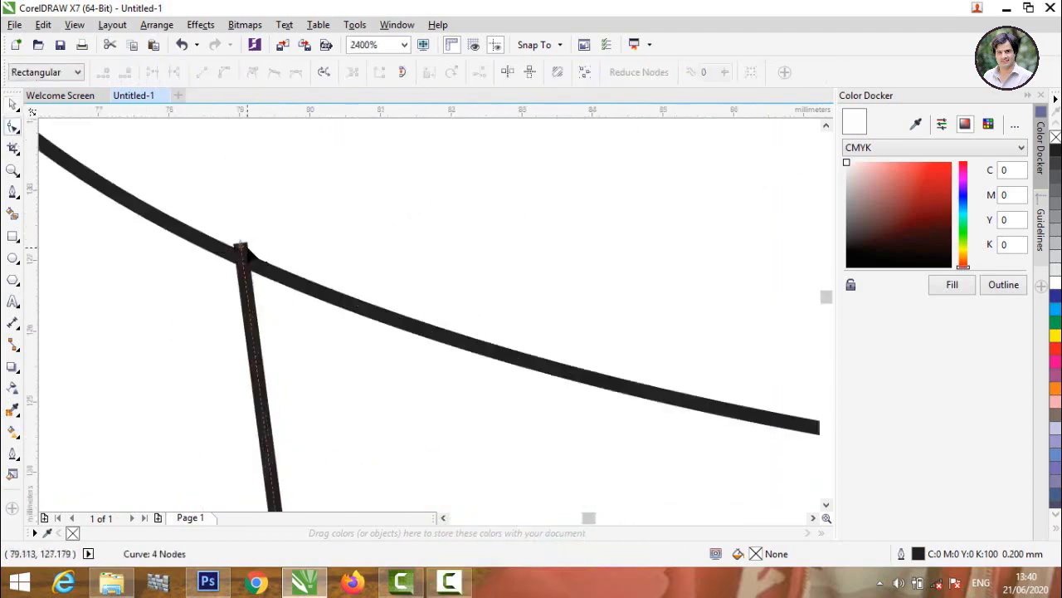
{"action": "scroll", "coordinate": [240, 247], "scroll_direction": "up", "scroll_amount": 4}
{"action": "left_click_drag", "start_coordinate": [239, 242], "coordinate": [244, 288]}
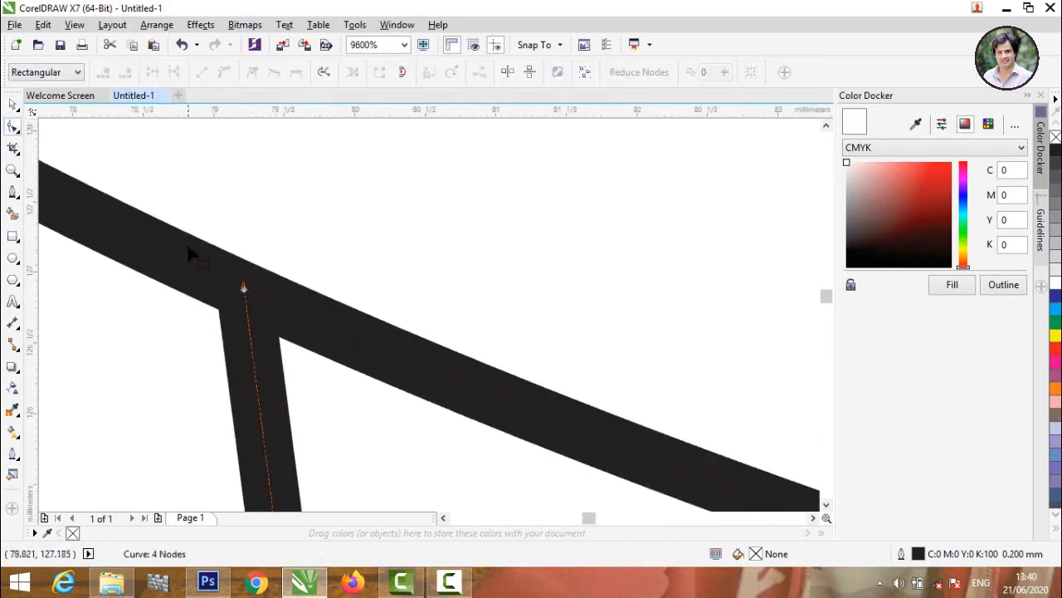
{"action": "scroll", "coordinate": [190, 249], "scroll_direction": "down", "scroll_amount": 3}
{"action": "scroll", "coordinate": [368, 298], "scroll_direction": "down", "scroll_amount": 5}
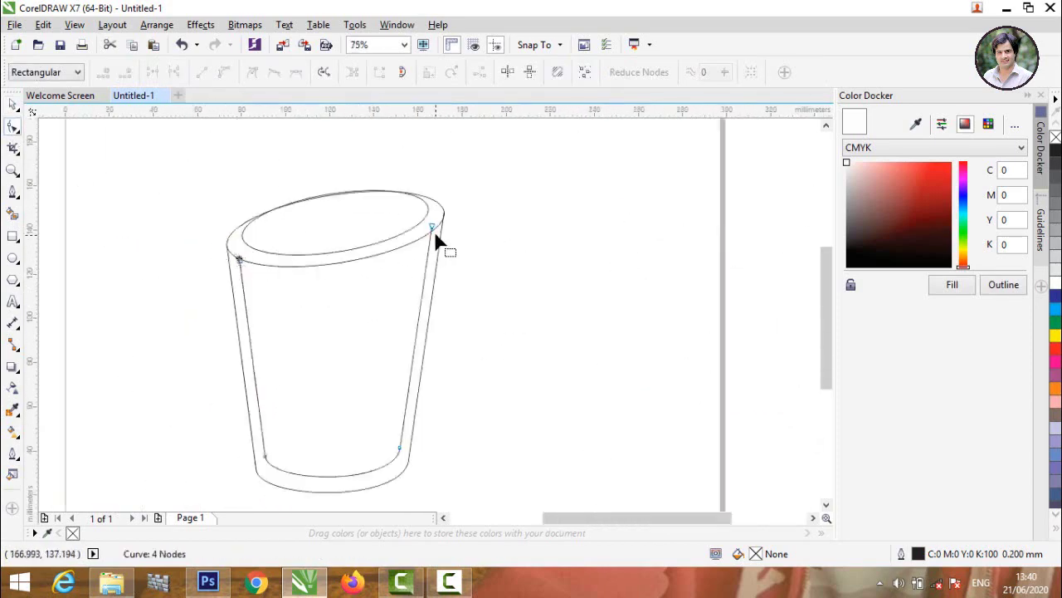
- Move the inner outline's upper-right end node down onto the rim's outer ellipse
{"action": "scroll", "coordinate": [435, 236], "scroll_direction": "up", "scroll_amount": 5}
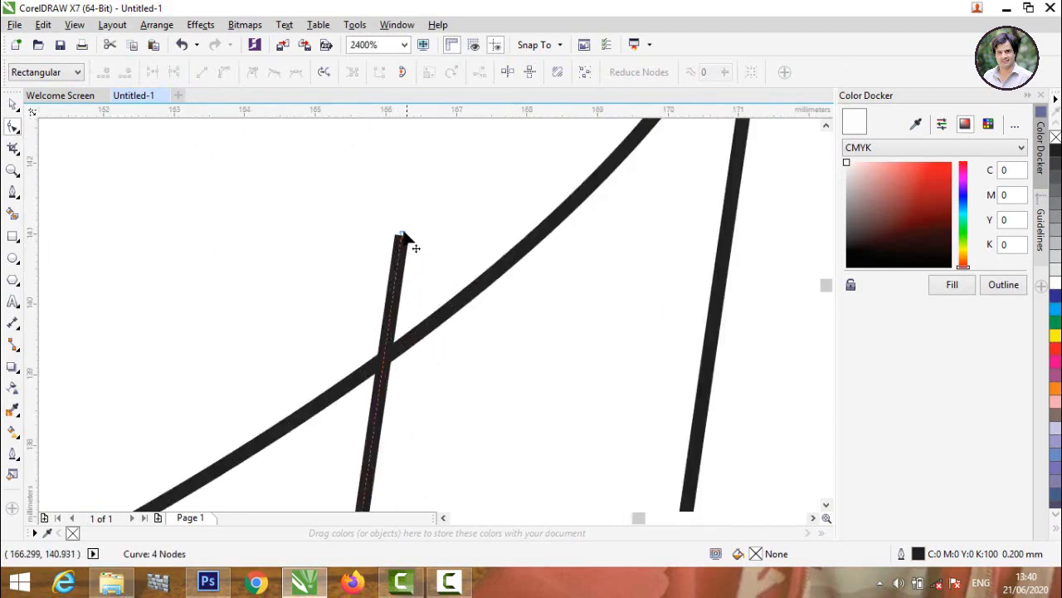
{"action": "left_click_drag", "start_coordinate": [404, 239], "coordinate": [385, 357]}
{"action": "scroll", "coordinate": [348, 240], "scroll_direction": "down", "scroll_amount": 3}
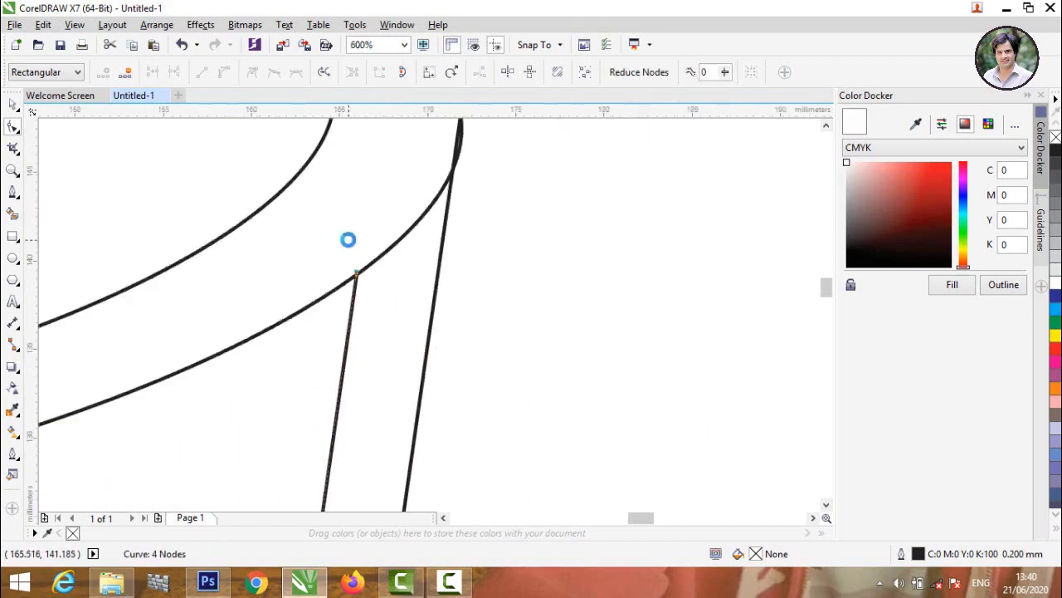
{"action": "scroll", "coordinate": [422, 240], "scroll_direction": "down", "scroll_amount": 4}
- Move the outer body outline's upper-right end node down to the widest point of the rim ellipse, and deselect the outline
{"action": "scroll", "coordinate": [439, 227], "scroll_direction": "up", "scroll_amount": 5}
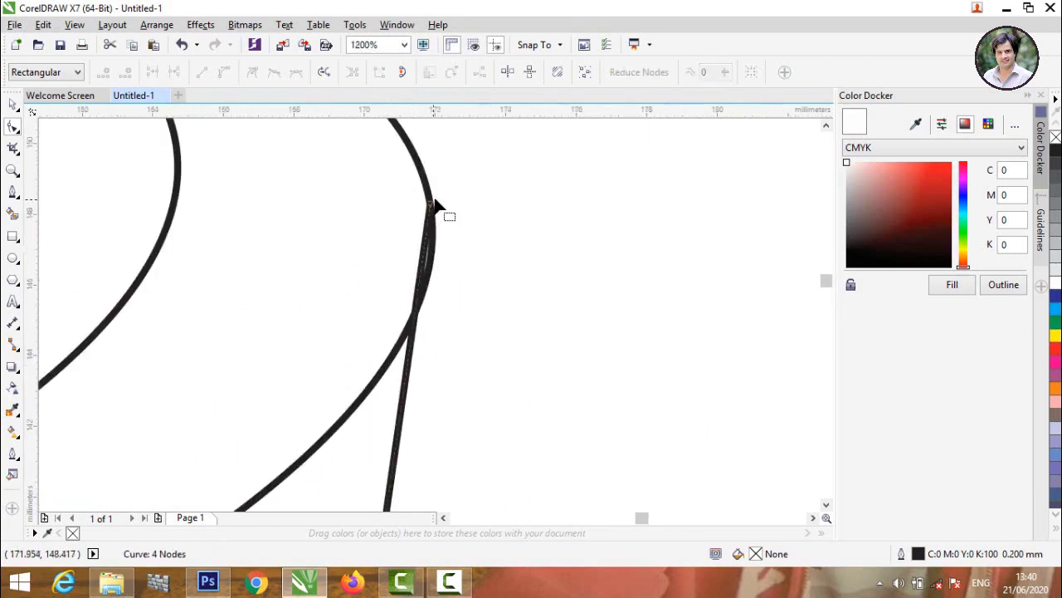
{"action": "scroll", "coordinate": [437, 214], "scroll_direction": "up", "scroll_amount": 3}
{"action": "scroll", "coordinate": [417, 237], "scroll_direction": "down", "scroll_amount": 2}
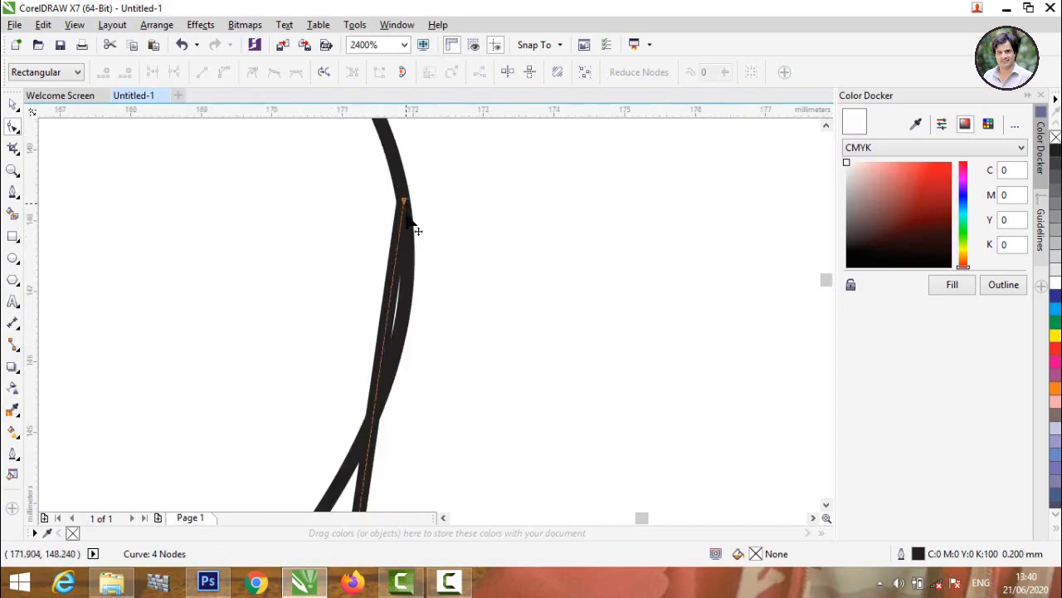
{"action": "left_click_drag", "start_coordinate": [404, 208], "coordinate": [411, 270]}
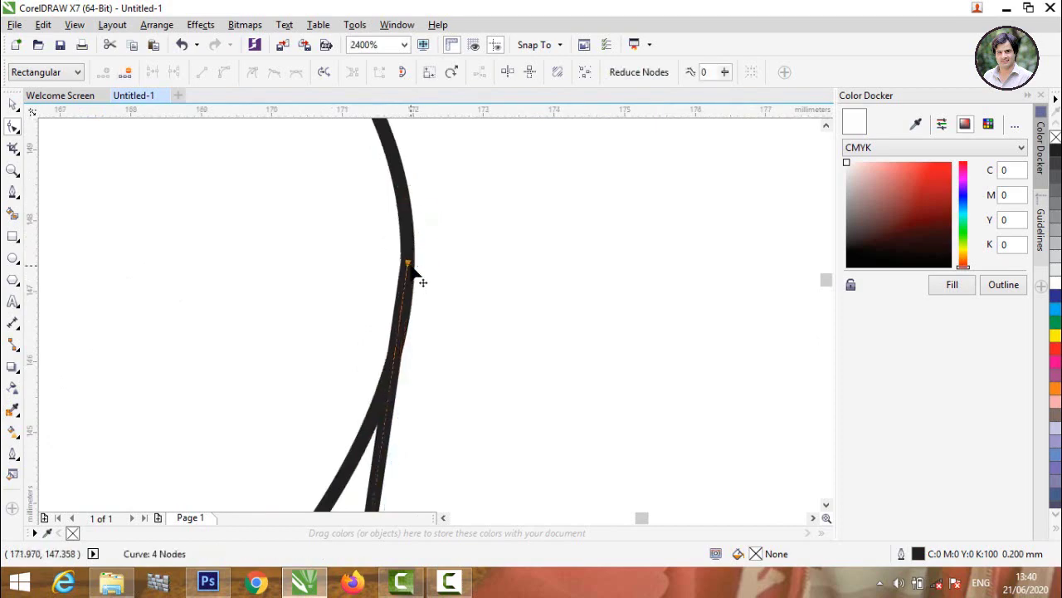
{"action": "scroll", "coordinate": [412, 269], "scroll_direction": "down", "scroll_amount": 5}
{"action": "scroll", "coordinate": [406, 323], "scroll_direction": "down", "scroll_amount": 1}
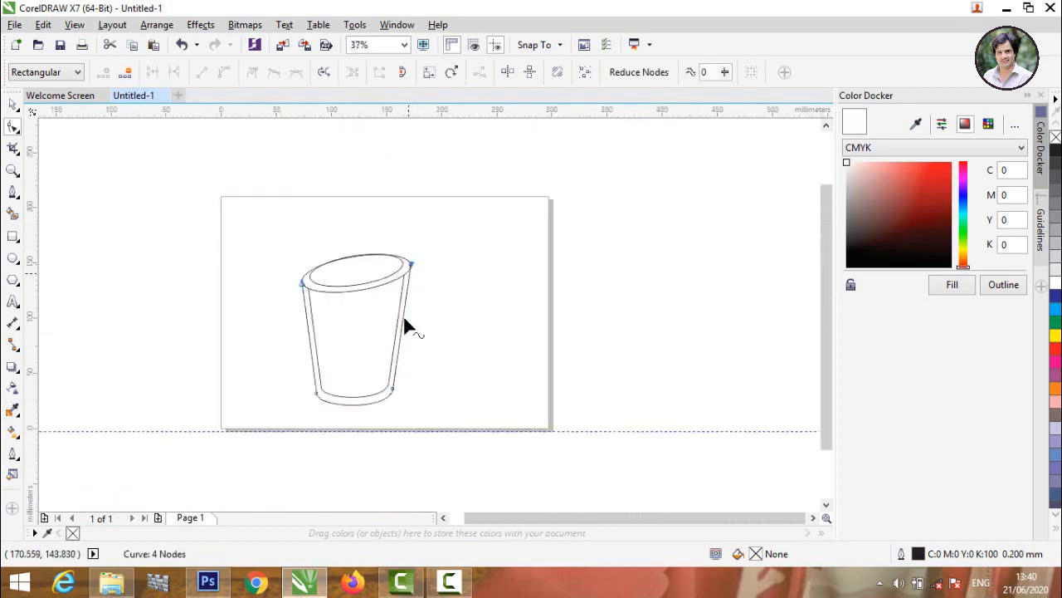
{"action": "scroll", "coordinate": [365, 419], "scroll_direction": "up", "scroll_amount": 1}
{"action": "scroll", "coordinate": [353, 394], "scroll_direction": "down", "scroll_amount": 1}
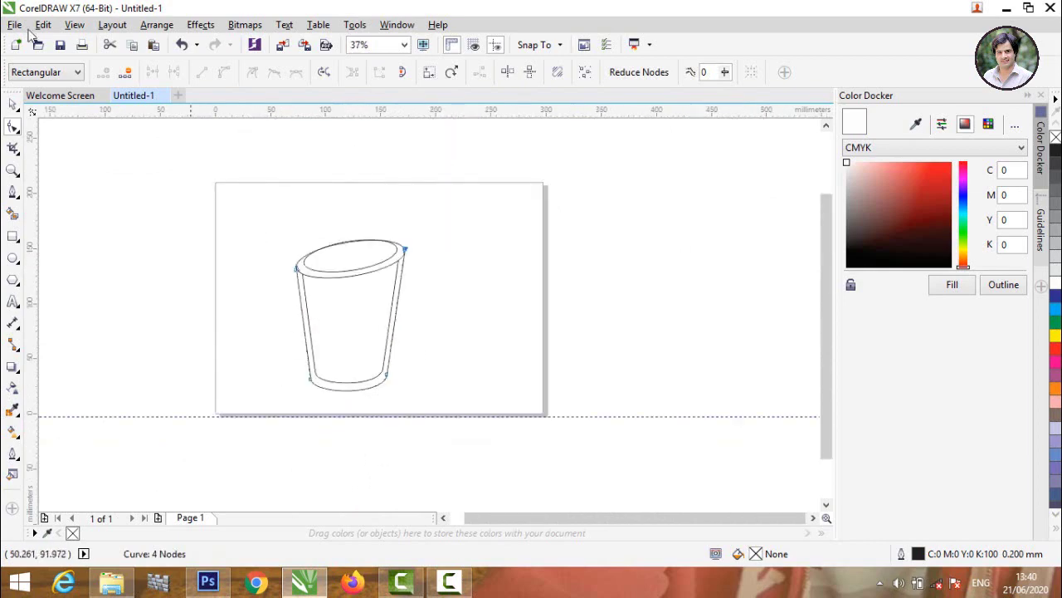
{"action": "left_click", "coordinate": [13, 104]}
{"action": "left_click", "coordinate": [196, 220]}
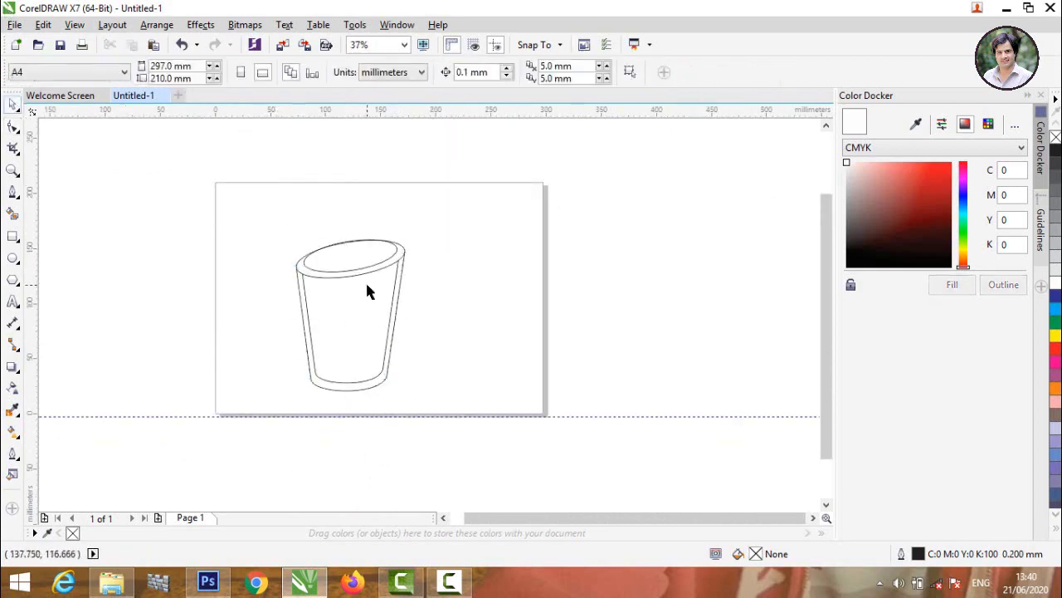
- Draw a narrow upright rectangle beside the cup and enlarge it to about 19 mm wide and 96 mm high
{"action": "left_click", "coordinate": [12, 237]}
{"action": "left_click_drag", "start_coordinate": [219, 201], "coordinate": [233, 278]}
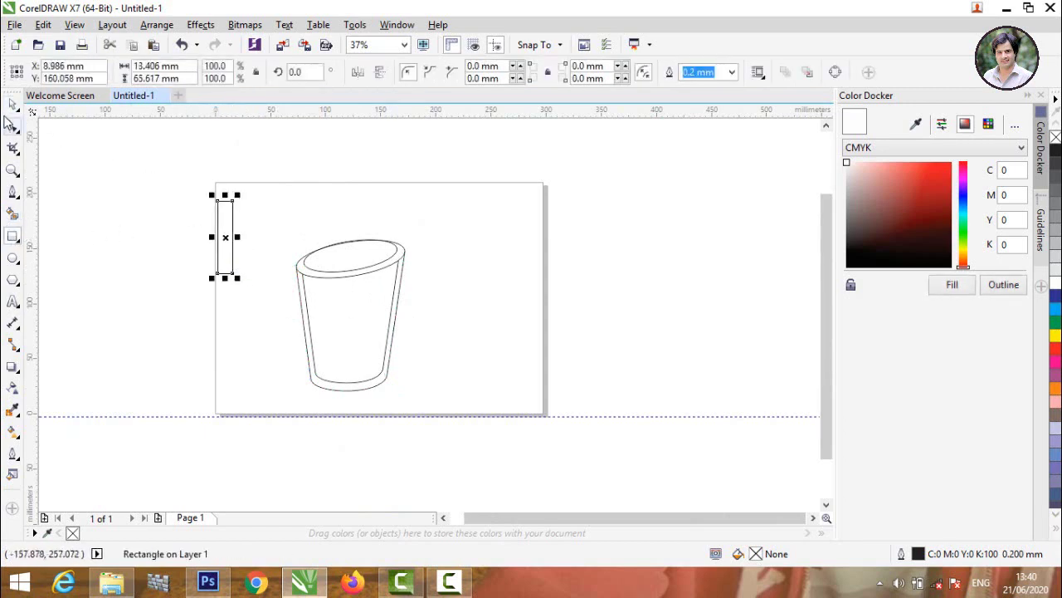
{"action": "left_click", "coordinate": [12, 105]}
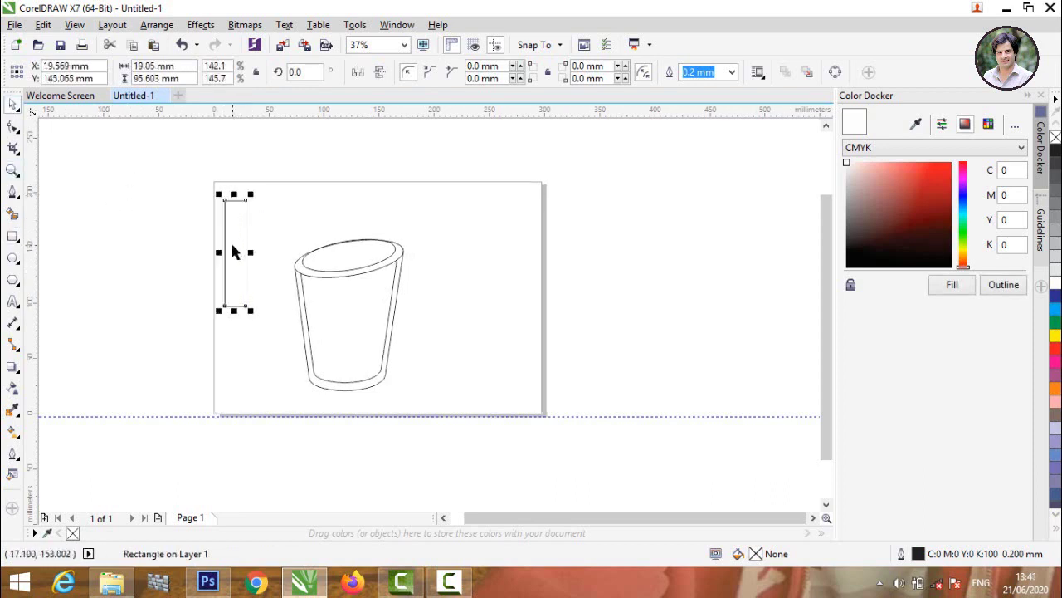
- Place the rectangle in the rim opening as a straw, slimmed and shortened, and tilted about 27° clockwise
{"action": "left_click_drag", "start_coordinate": [233, 251], "coordinate": [353, 240]}
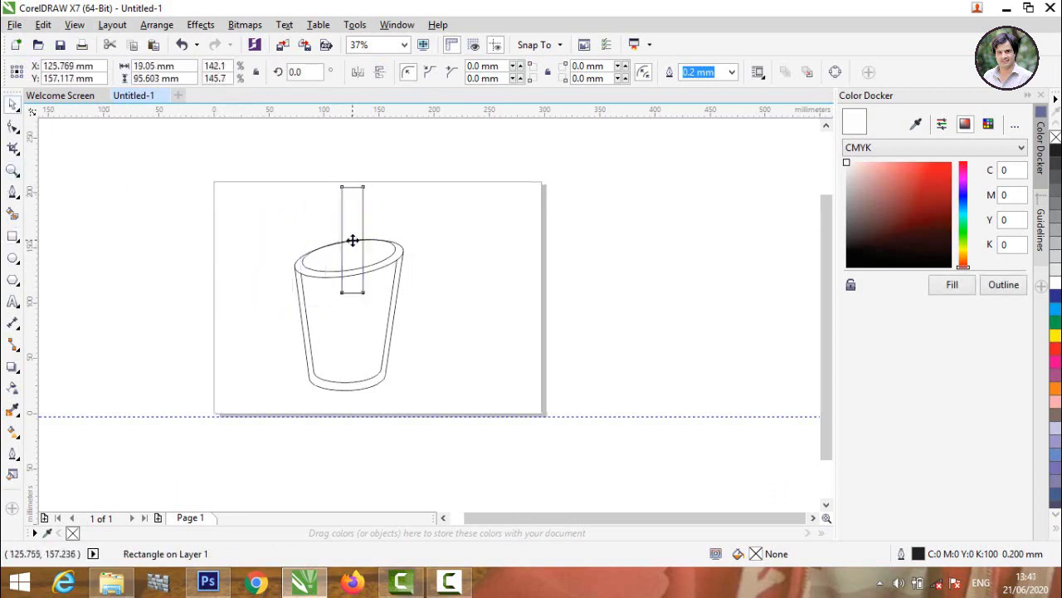
{"action": "left_click", "coordinate": [353, 240]}
{"action": "left_click_drag", "start_coordinate": [371, 184], "coordinate": [404, 176]}
{"action": "left_click_drag", "start_coordinate": [405, 176], "coordinate": [404, 176]}
{"action": "left_click_drag", "start_coordinate": [381, 214], "coordinate": [383, 194]}
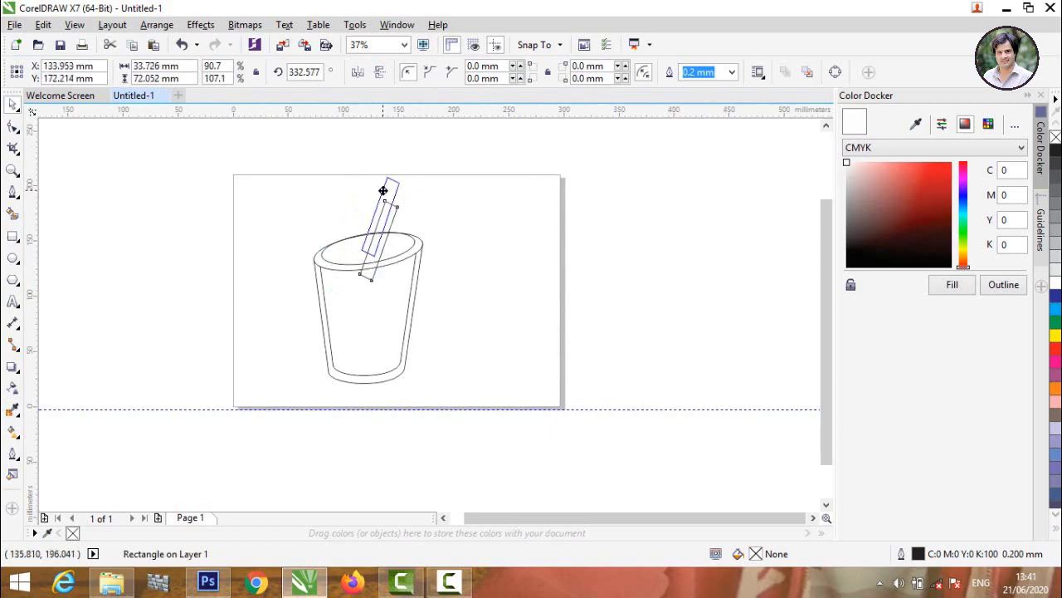
{"action": "left_click", "coordinate": [286, 196]}
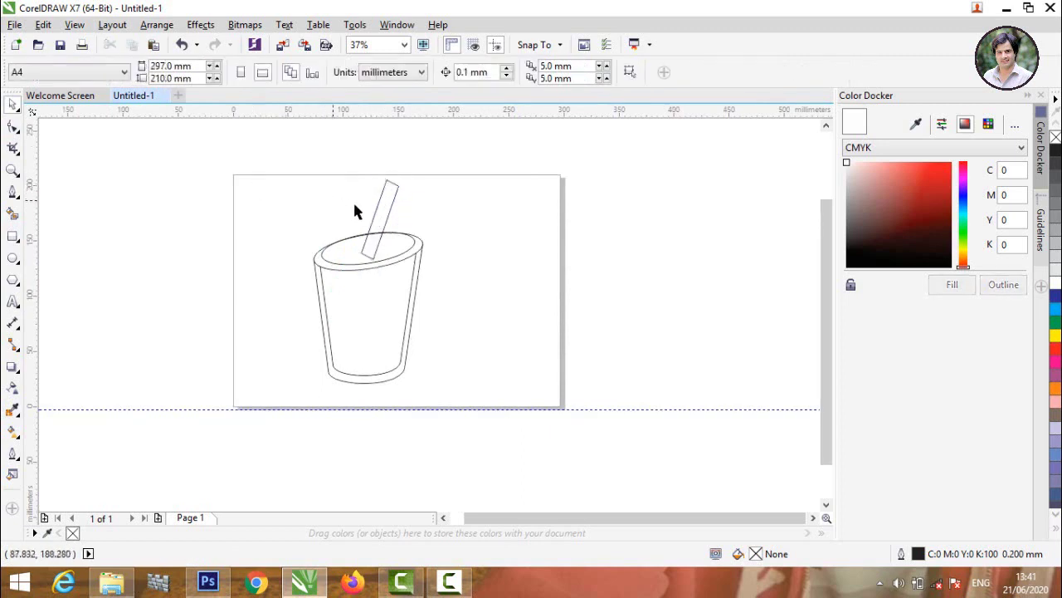
- Draw a near-vertical line about 130 mm high outside the page beside the cup, closing the path back at its start node
{"action": "left_click", "coordinate": [12, 191]}
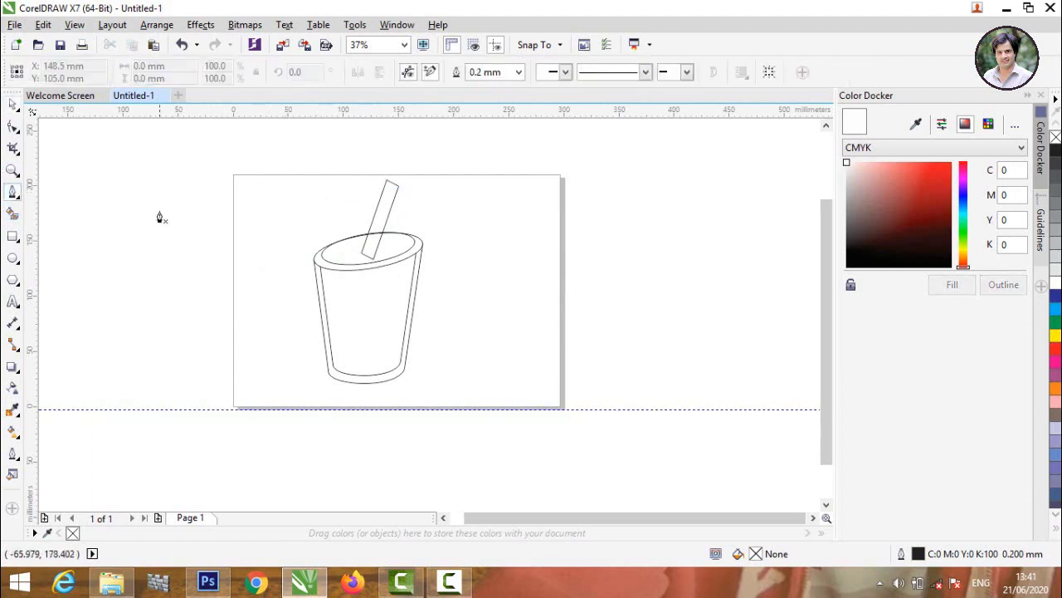
{"action": "left_click", "coordinate": [159, 221]}
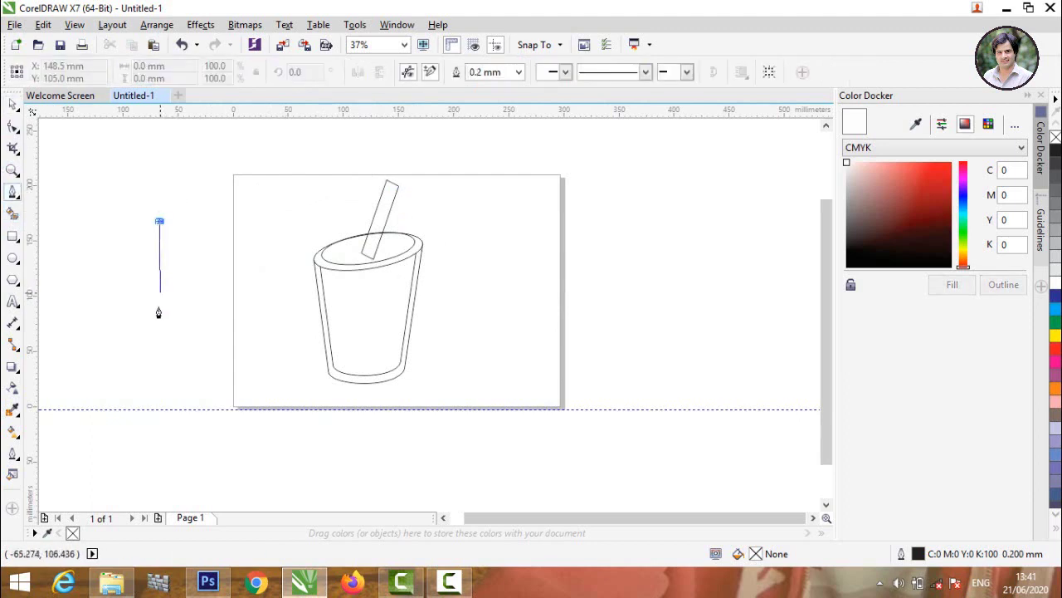
{"action": "left_click", "coordinate": [156, 363]}
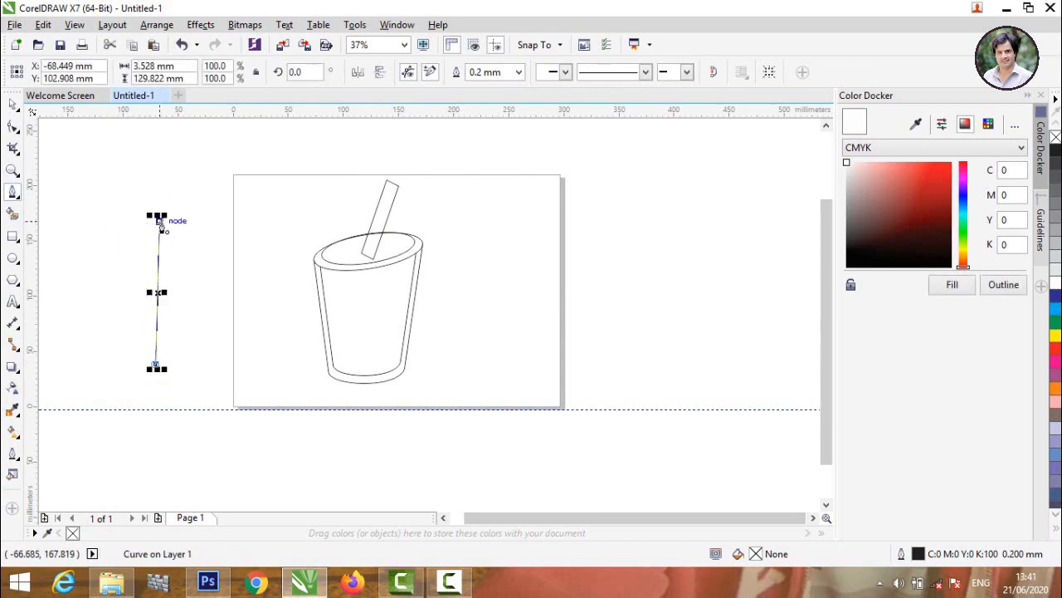
{"action": "left_click", "coordinate": [159, 221]}
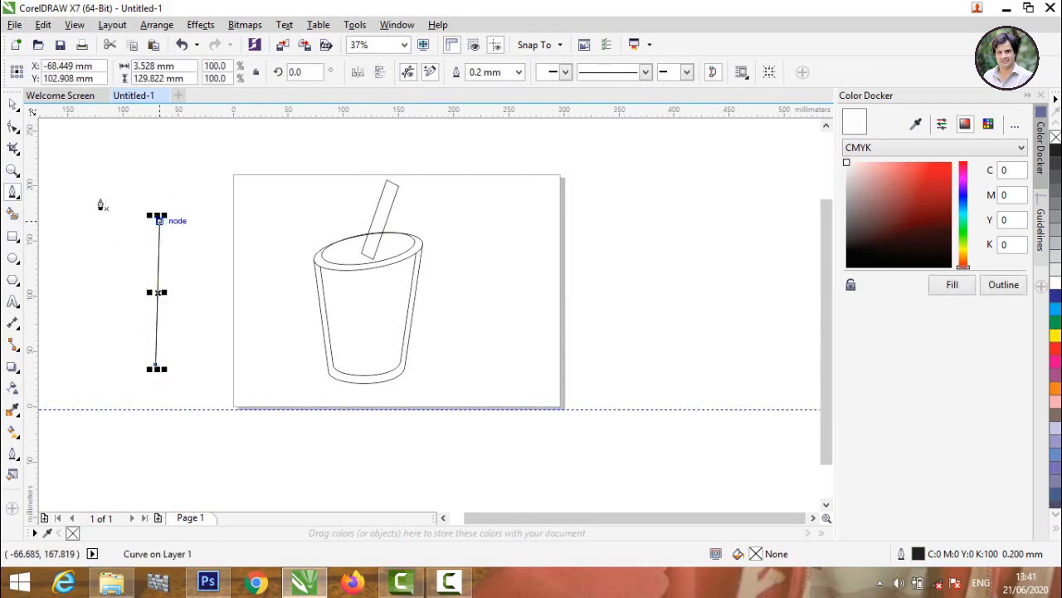
- Convert one segment of the closed vertical line to a curve and bow it outward toward the cup
{"action": "left_click", "coordinate": [13, 128]}
{"action": "scroll", "coordinate": [166, 270], "scroll_direction": "up", "scroll_amount": 2}
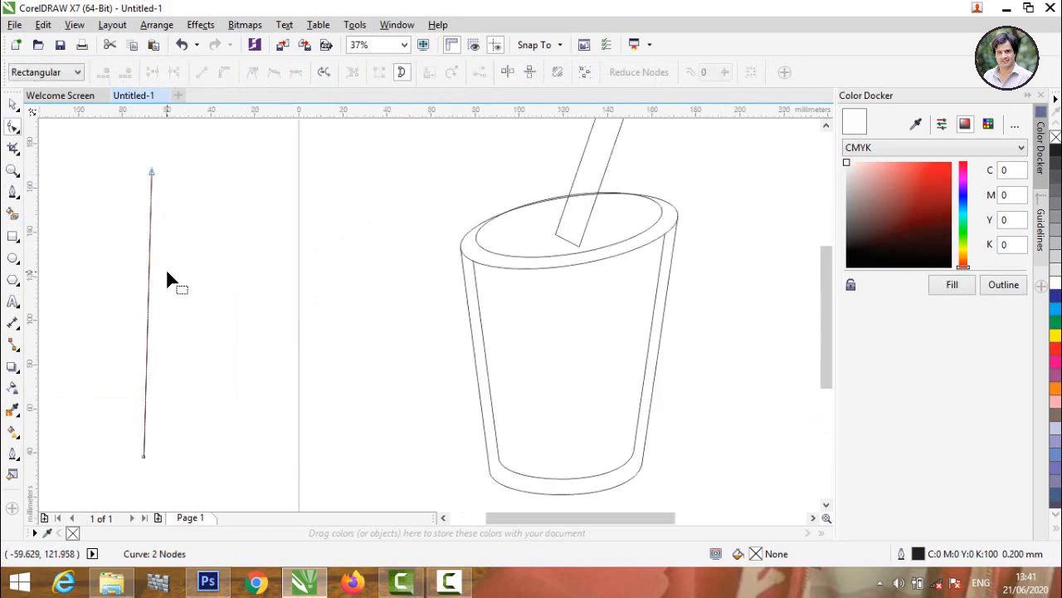
{"action": "left_click", "coordinate": [147, 308]}
{"action": "left_click", "coordinate": [226, 72]}
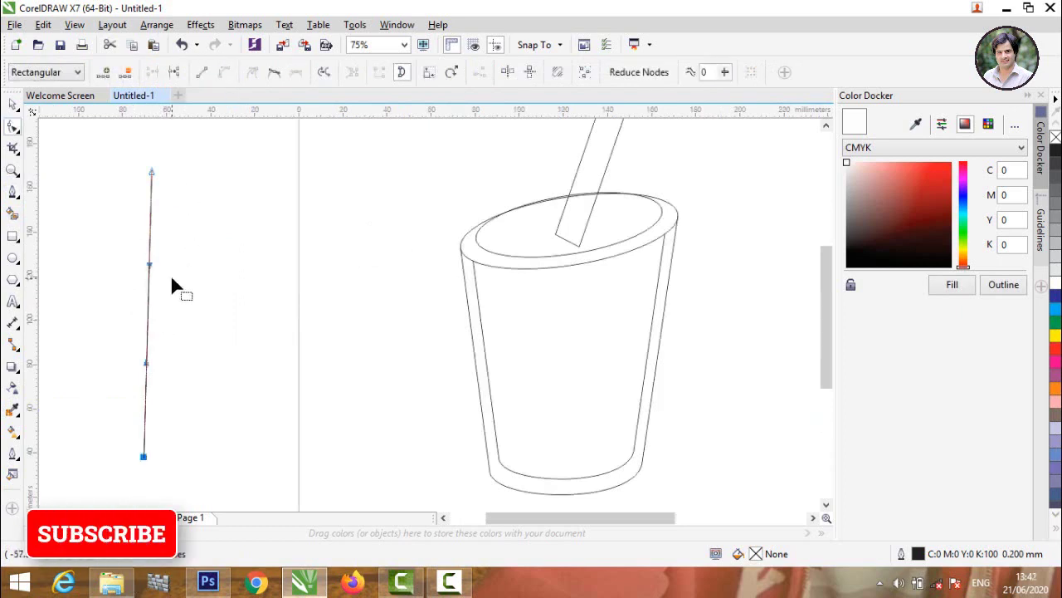
{"action": "left_click_drag", "start_coordinate": [150, 304], "coordinate": [227, 323]}
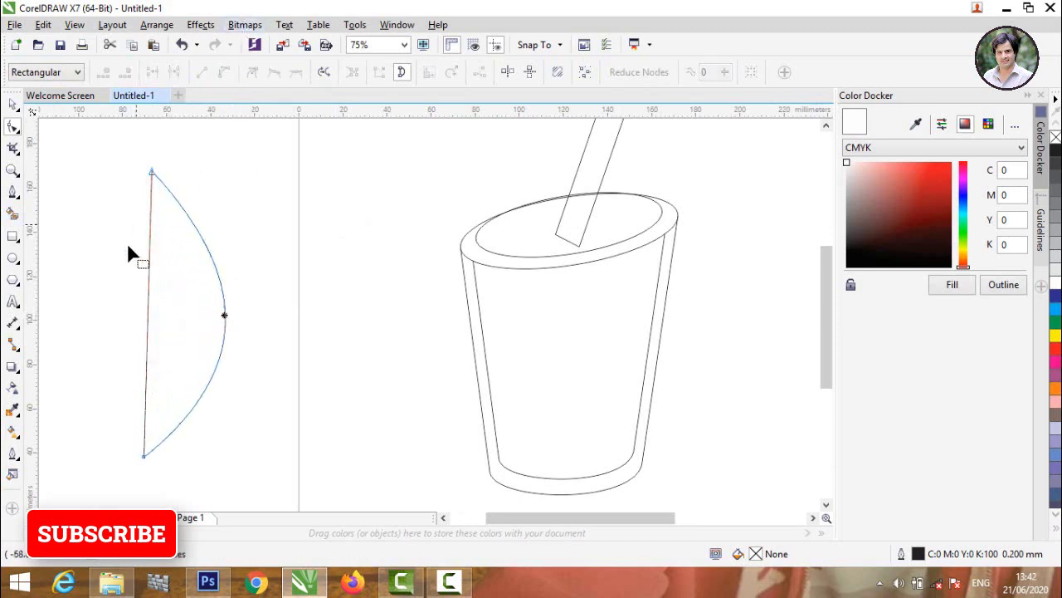
- Convert the closed shape's remaining straight side to a curve and bow its lower half outward, away from the cup
{"action": "left_click", "coordinate": [146, 305]}
{"action": "left_click", "coordinate": [224, 72]}
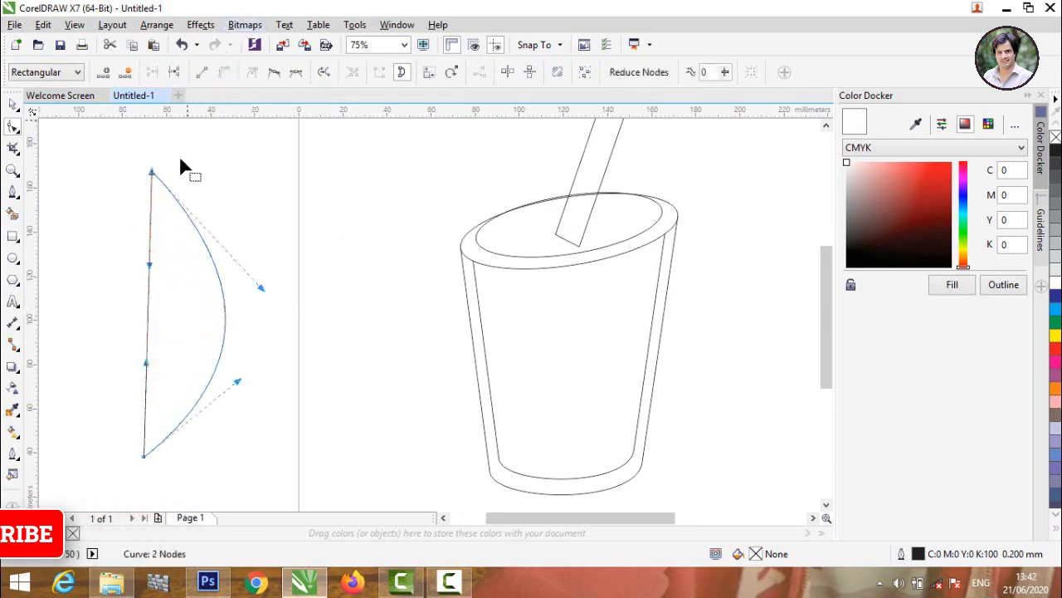
{"action": "mouse_move", "coordinate": [146, 267]}
{"action": "left_mouse_down"}
{"action": "mouse_move", "coordinate": [99, 256]}
{"action": "mouse_move", "coordinate": [151, 265]}
{"action": "left_mouse_up"}
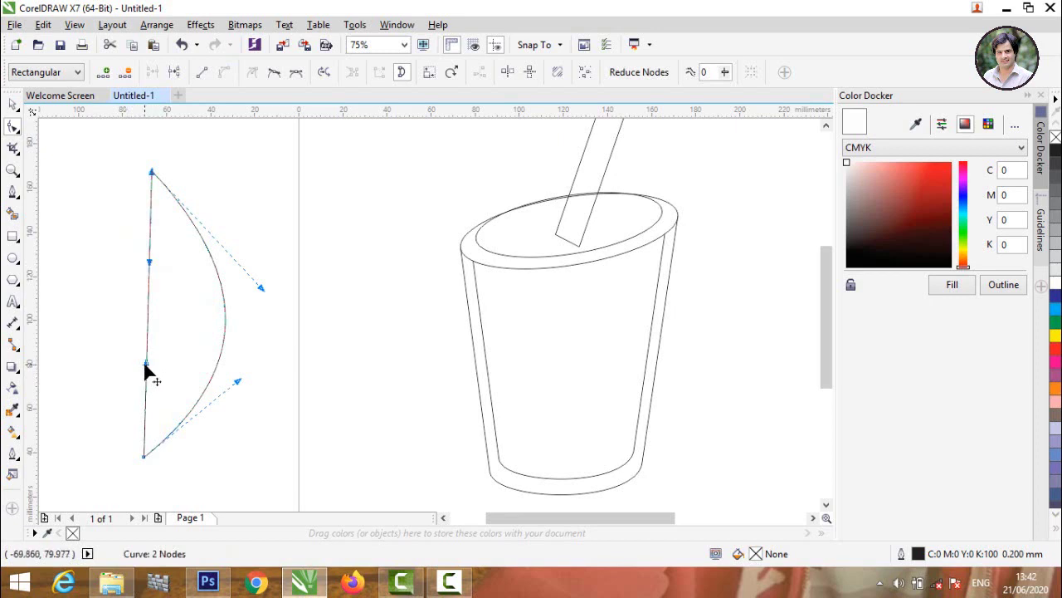
{"action": "left_click_drag", "start_coordinate": [147, 363], "coordinate": [93, 373]}
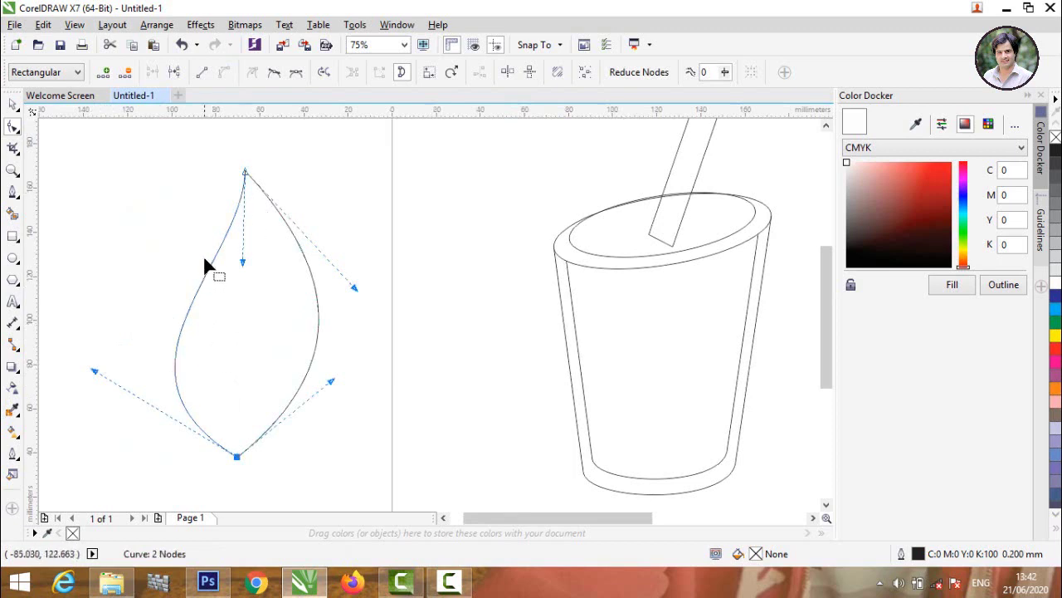
- Adjust the curve handles at both tips to shape the outline into a leaf with a fuller base and slender pointed top
{"action": "scroll", "coordinate": [207, 332], "scroll_direction": "down", "scroll_amount": 2}
{"action": "scroll", "coordinate": [210, 315], "scroll_direction": "up", "scroll_amount": 1}
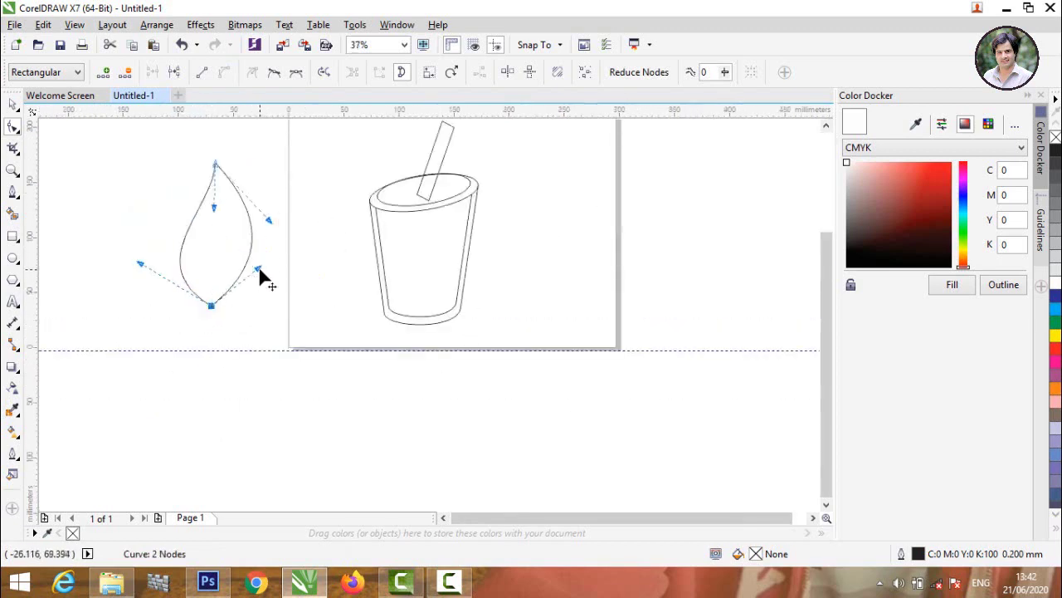
{"action": "left_click_drag", "start_coordinate": [258, 267], "coordinate": [258, 299]}
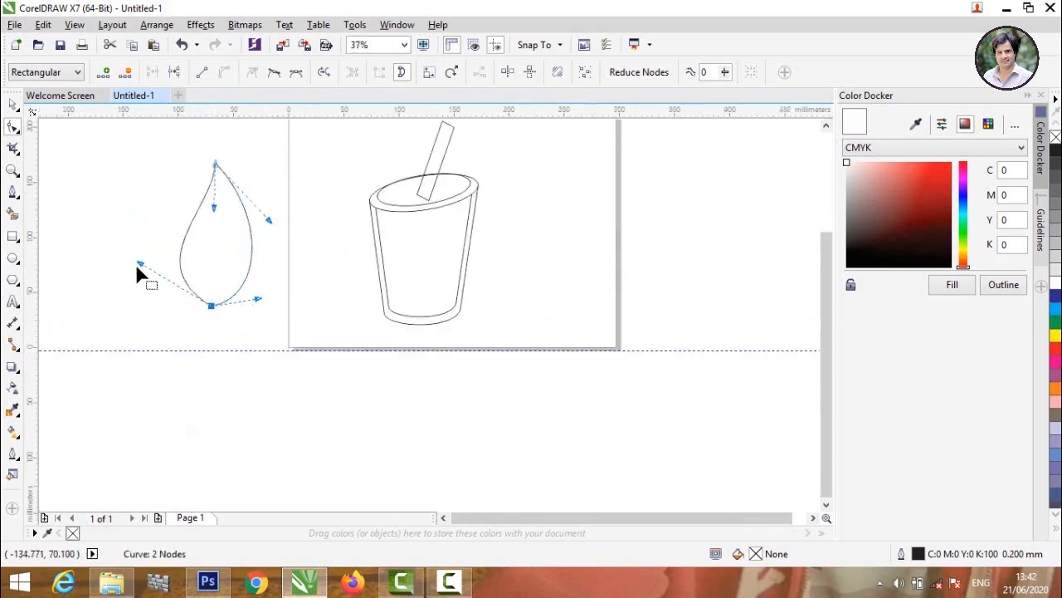
{"action": "mouse_move", "coordinate": [137, 263]}
{"action": "left_mouse_down"}
{"action": "mouse_move", "coordinate": [150, 302]}
{"action": "mouse_move", "coordinate": [132, 274]}
{"action": "mouse_move", "coordinate": [141, 259]}
{"action": "left_mouse_up"}
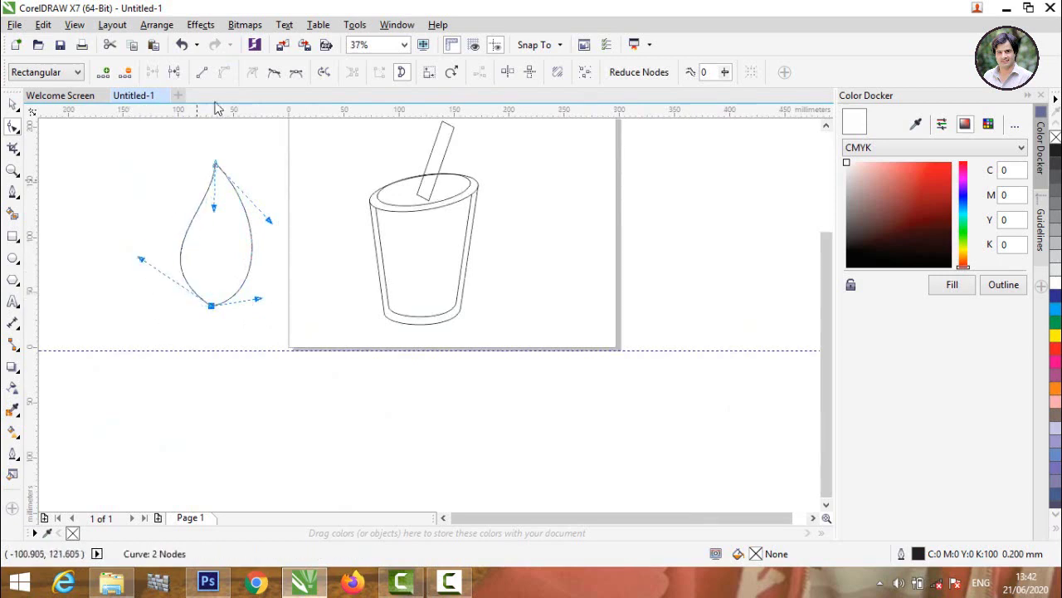
{"action": "scroll", "coordinate": [205, 184], "scroll_direction": "up", "scroll_amount": 2}
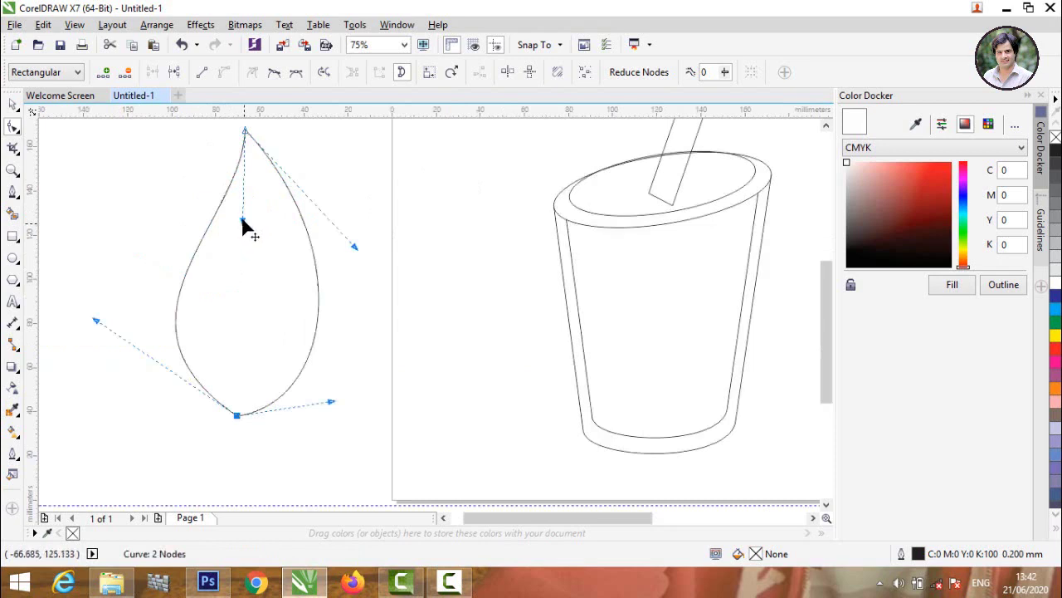
{"action": "left_click_drag", "start_coordinate": [244, 226], "coordinate": [249, 244]}
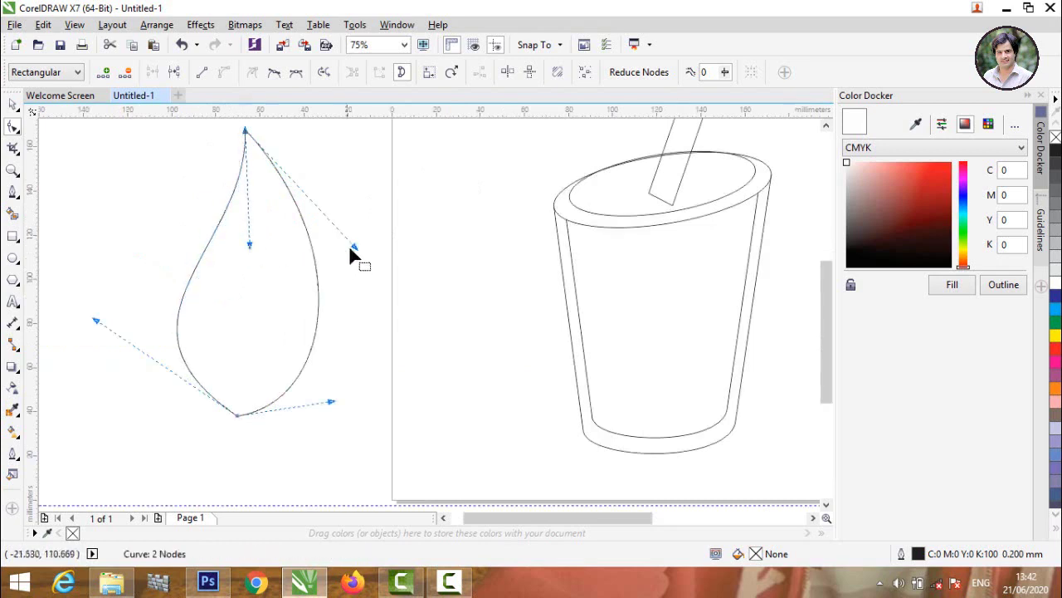
{"action": "left_click_drag", "start_coordinate": [354, 249], "coordinate": [371, 236]}
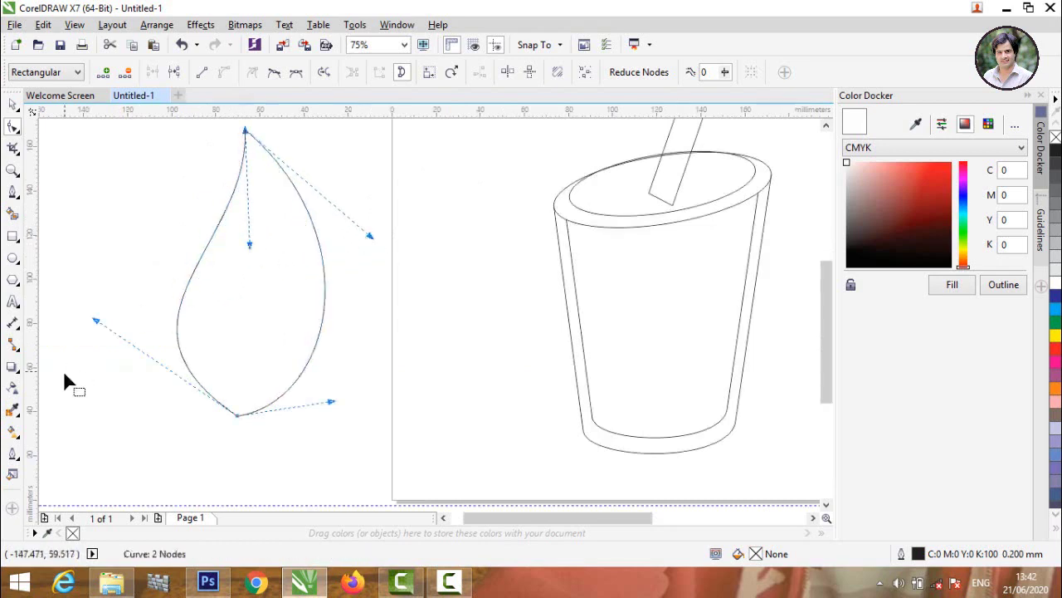
{"action": "left_click_drag", "start_coordinate": [96, 321], "coordinate": [101, 313]}
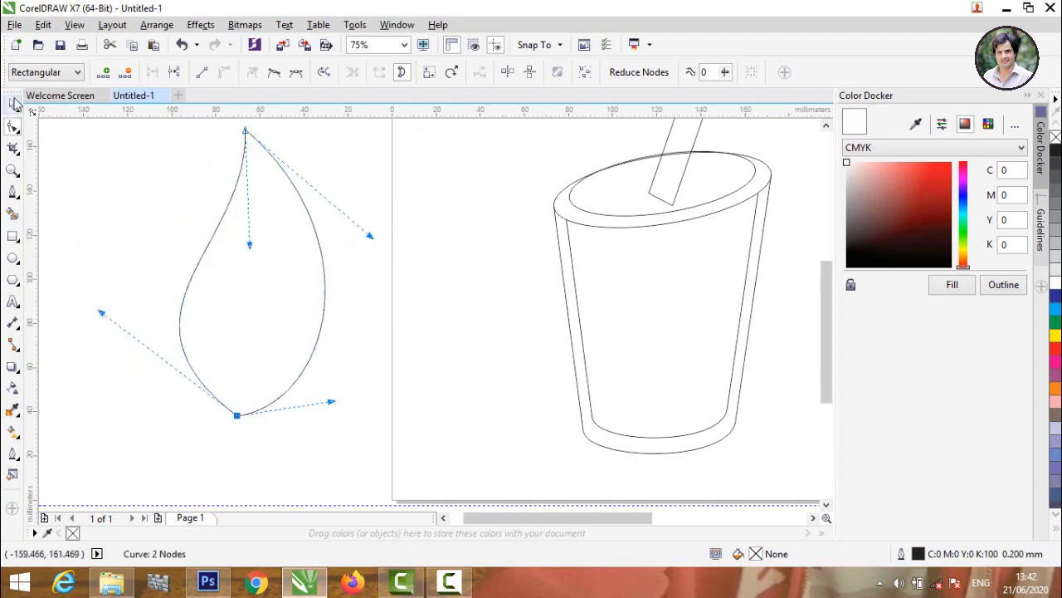
{"action": "left_click", "coordinate": [15, 103]}
{"action": "left_click", "coordinate": [67, 166]}
- Draw a narrow curved vein with the Pen tool, rising from the leaf's base and tapering to a point near its middle
{"action": "scroll", "coordinate": [75, 237], "scroll_direction": "down", "scroll_amount": 2}
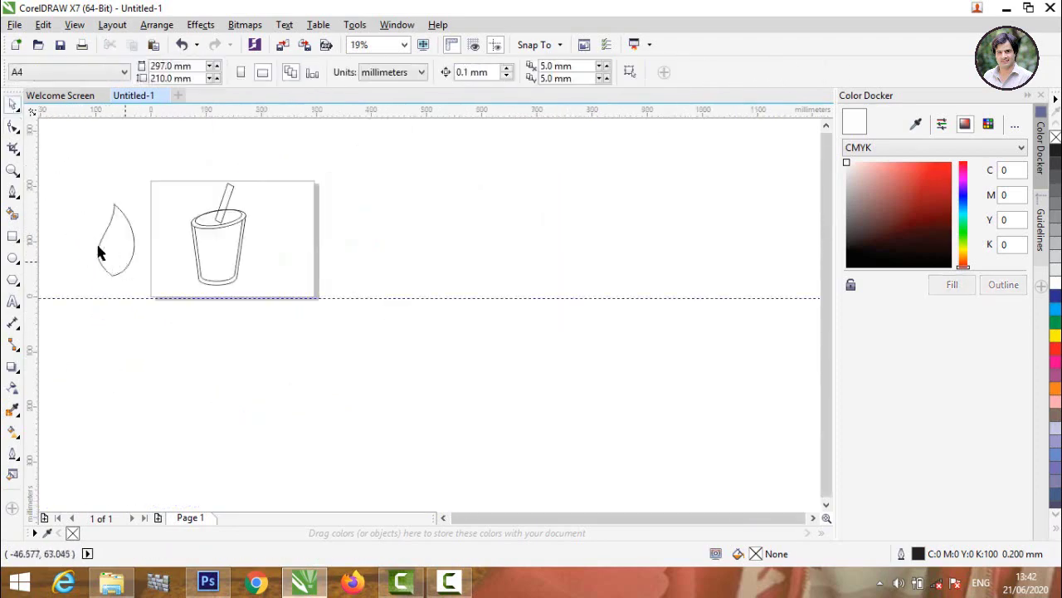
{"action": "scroll", "coordinate": [99, 236], "scroll_direction": "up", "scroll_amount": 1}
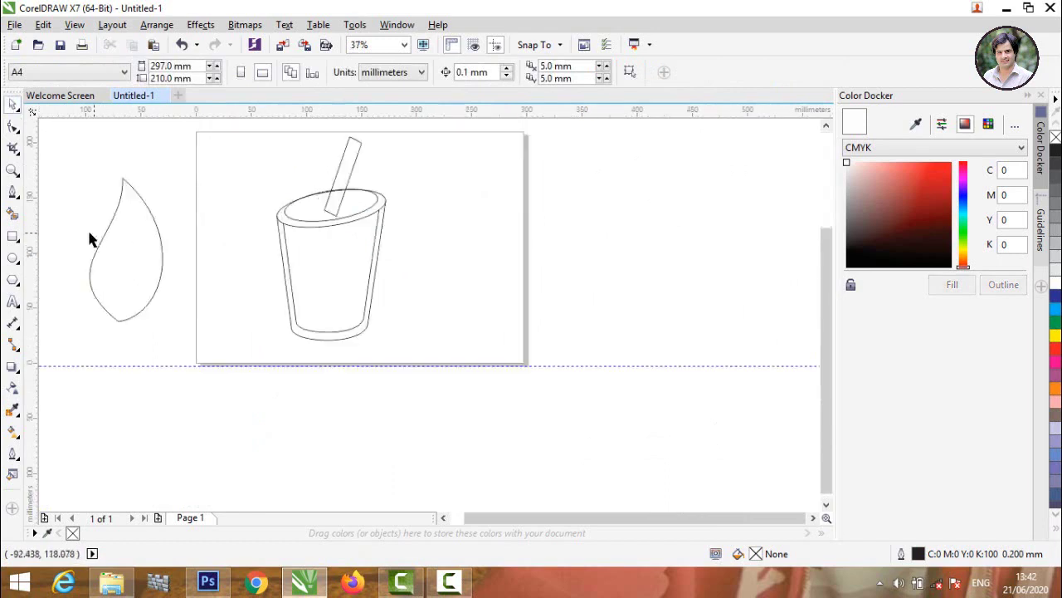
{"action": "left_click", "coordinate": [12, 192]}
{"action": "left_click", "coordinate": [110, 322]}
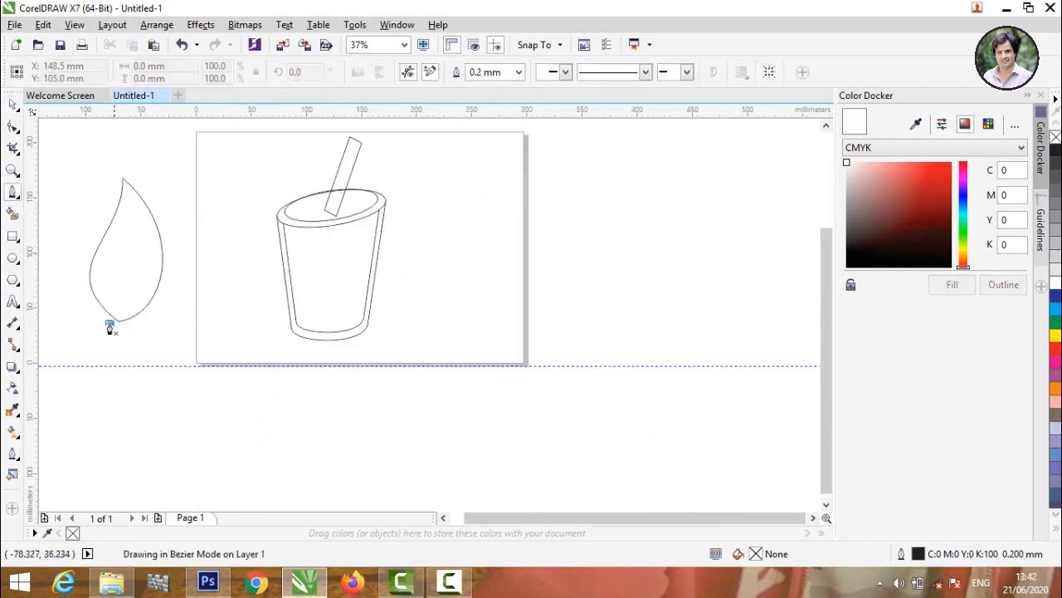
{"action": "left_click", "coordinate": [126, 250]}
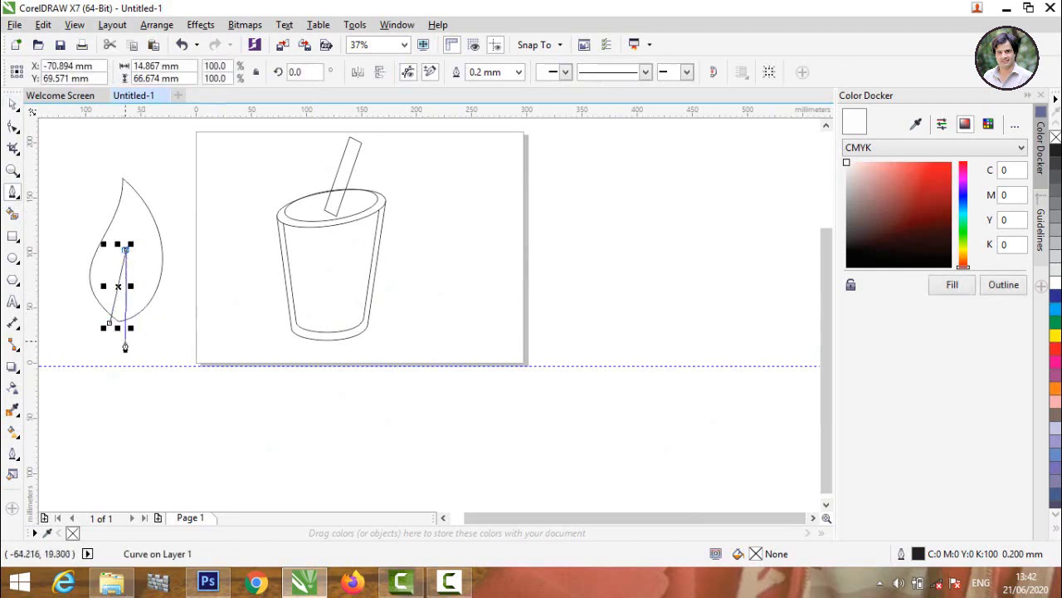
{"action": "double_click", "coordinate": [137, 330]}
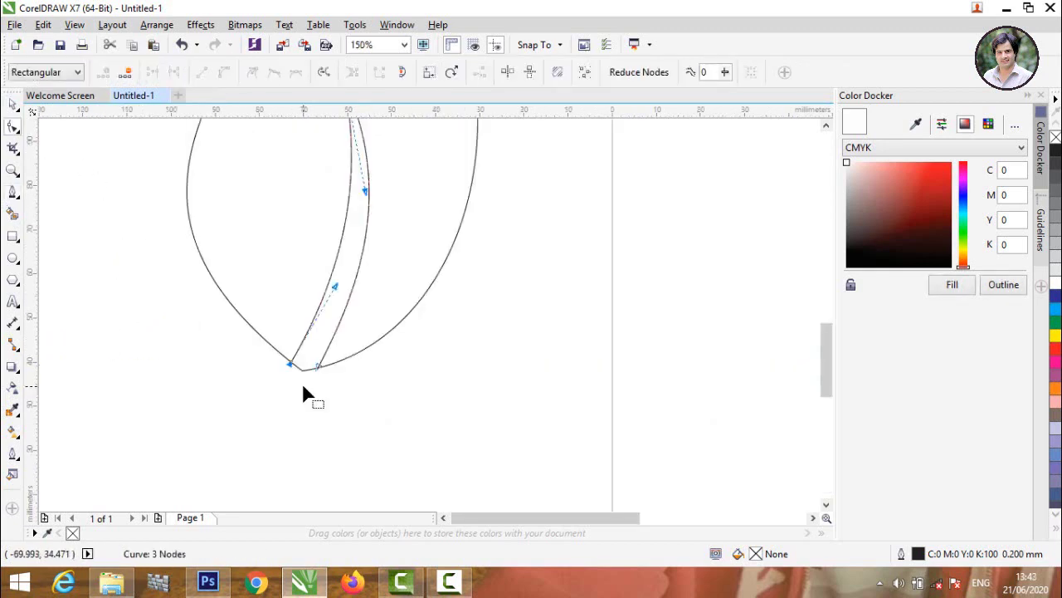
{"action": "scroll", "coordinate": [299, 383], "scroll_direction": "down", "scroll_amount": 2}
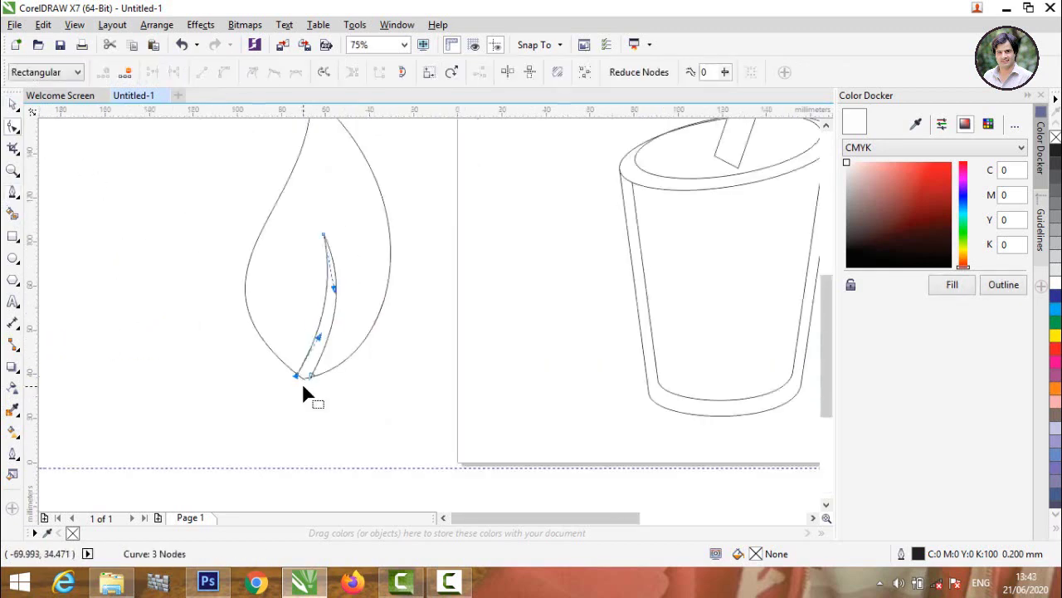
{"action": "left_click", "coordinate": [12, 106]}
{"action": "left_click", "coordinate": [90, 188]}
{"action": "scroll", "coordinate": [298, 327], "scroll_direction": "down", "scroll_amount": 1}
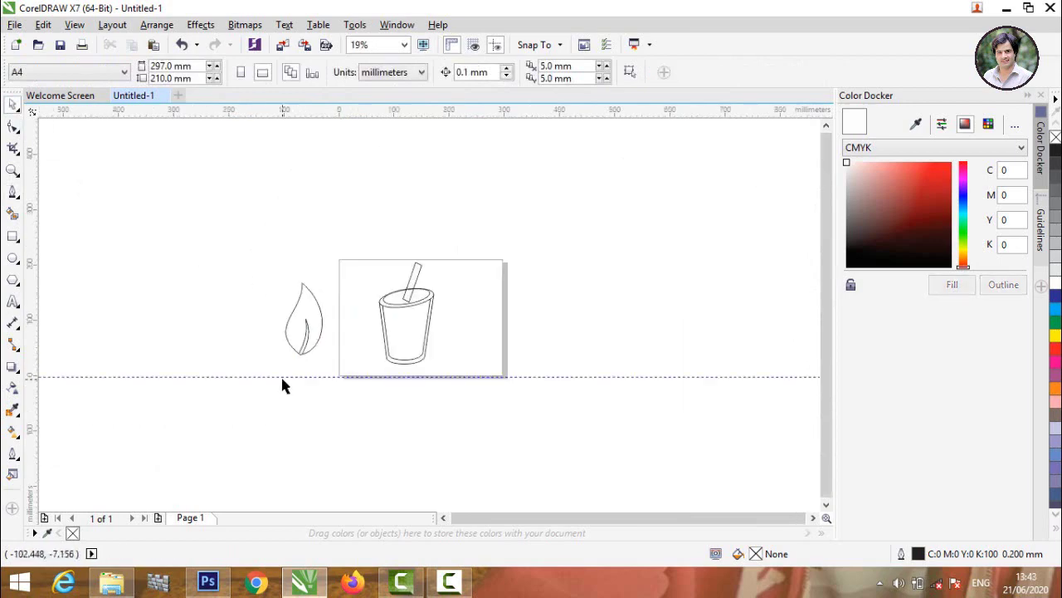
- Smart-fill the band between the cup's outer and inner outlines and colour it black
{"action": "scroll", "coordinate": [282, 385], "scroll_direction": "up", "scroll_amount": 1}
{"action": "scroll", "coordinate": [249, 270], "scroll_direction": "down", "scroll_amount": 2}
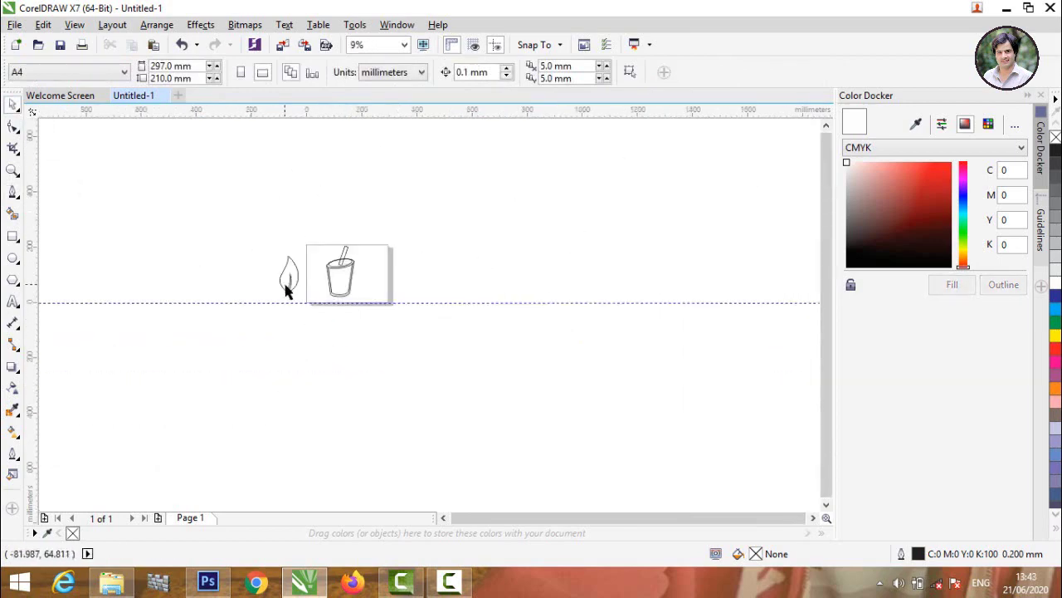
{"action": "scroll", "coordinate": [290, 286], "scroll_direction": "up", "scroll_amount": 2}
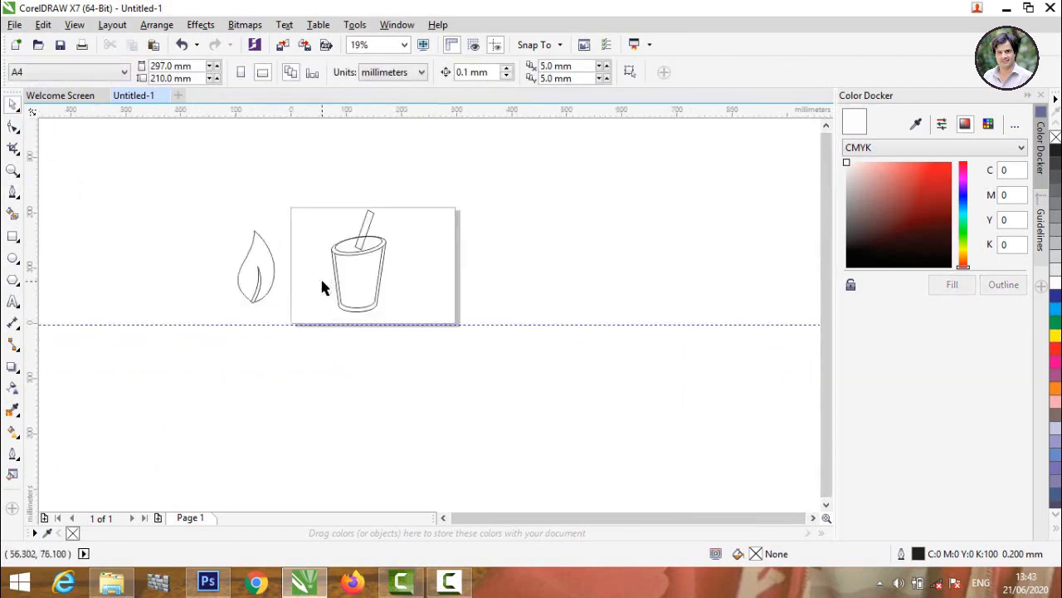
{"action": "left_click", "coordinate": [13, 215]}
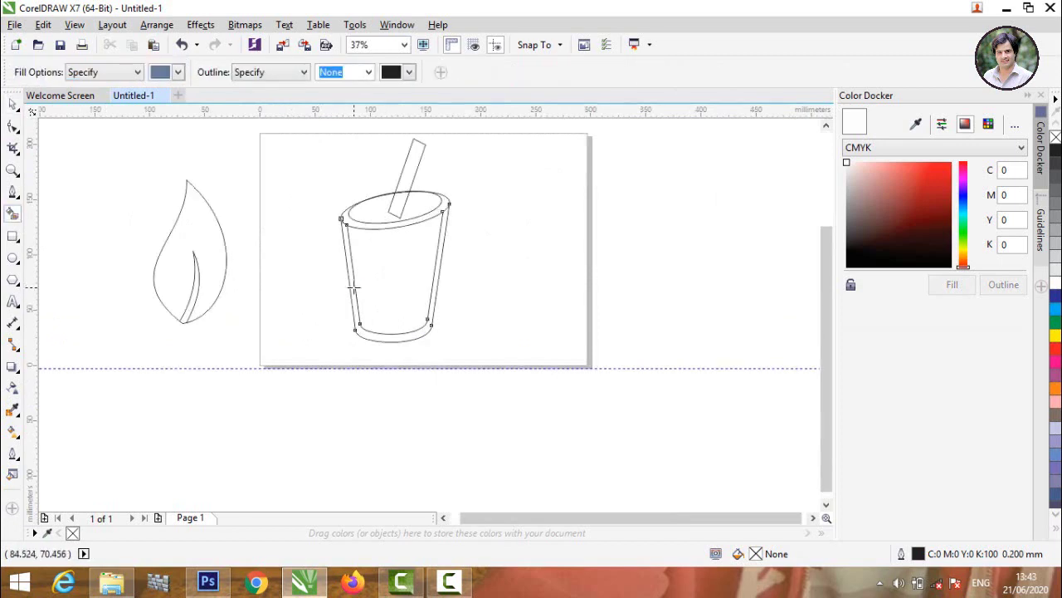
{"action": "left_click", "coordinate": [353, 286]}
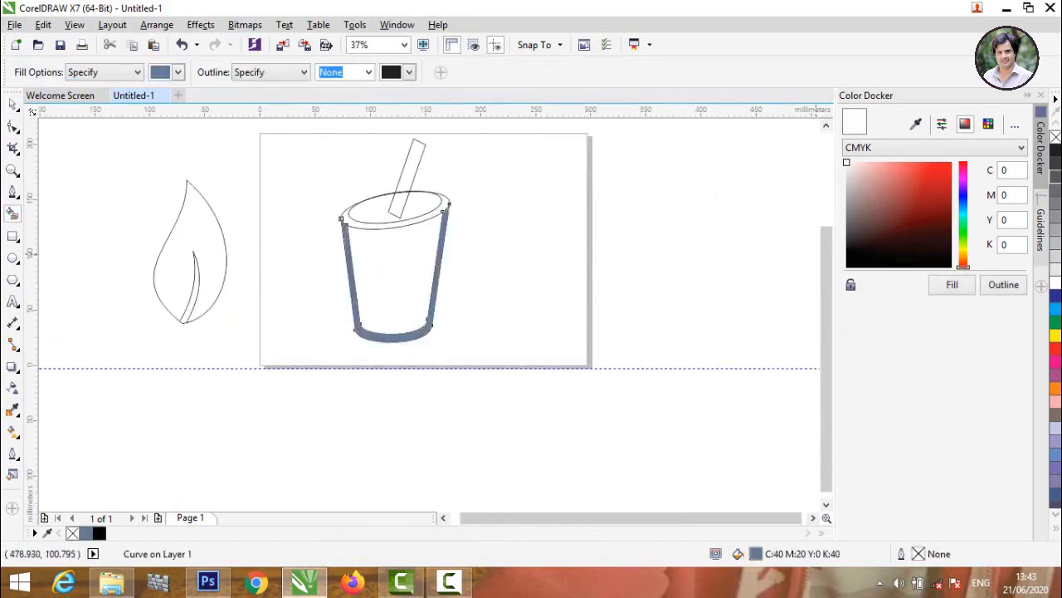
{"action": "left_click", "coordinate": [1056, 177]}
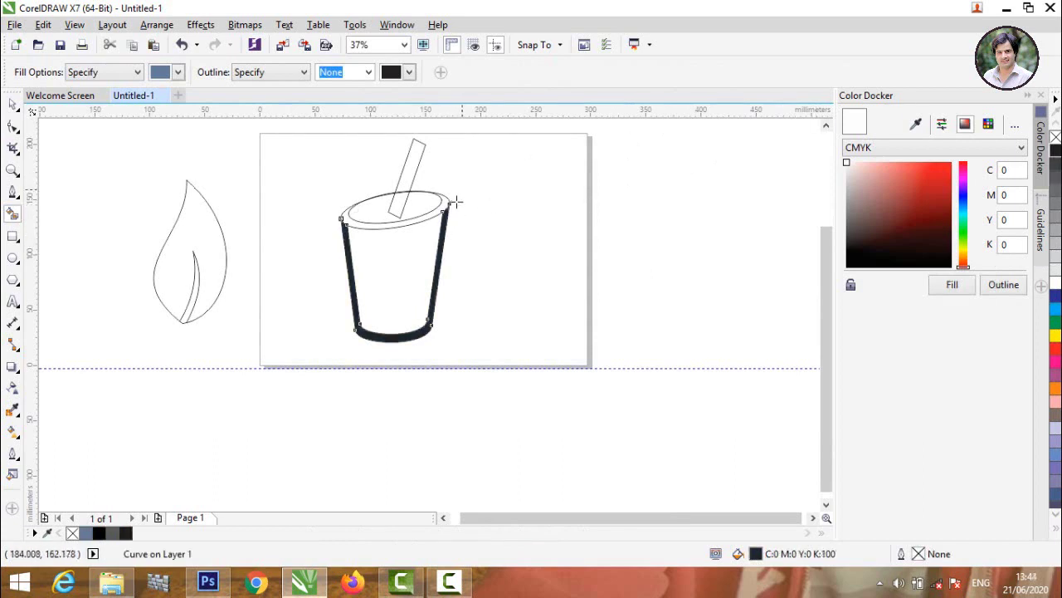
- Smart-fill the ring between the two rim ellipses in black and the leaf around its vein in blue-grey (C40 M20 Y0 K40)
{"action": "left_click", "coordinate": [431, 209]}
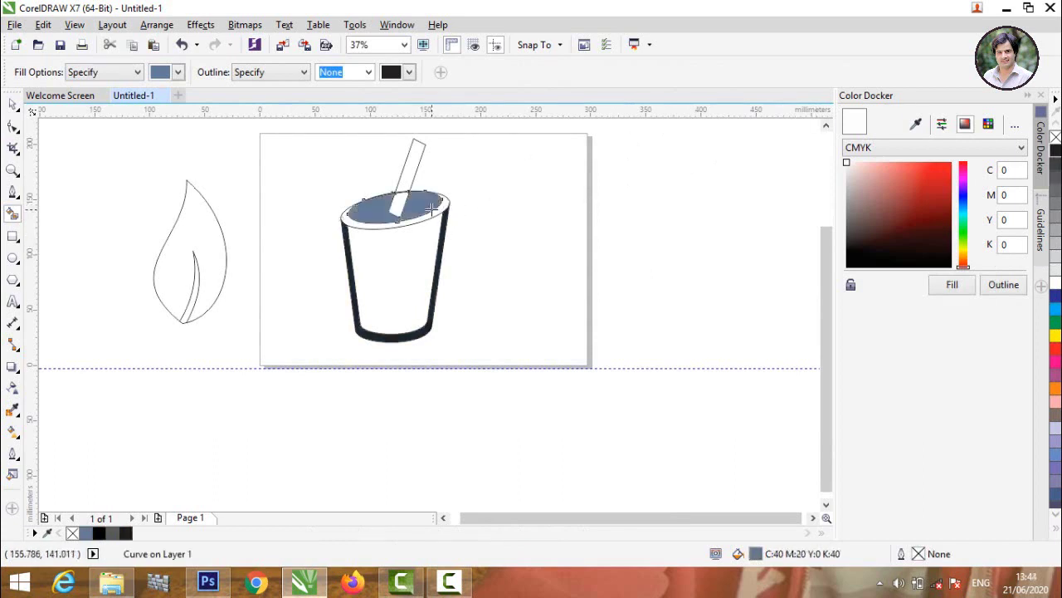
{"action": "key", "text": "ctrl+z"}
{"action": "left_click", "coordinate": [439, 212]}
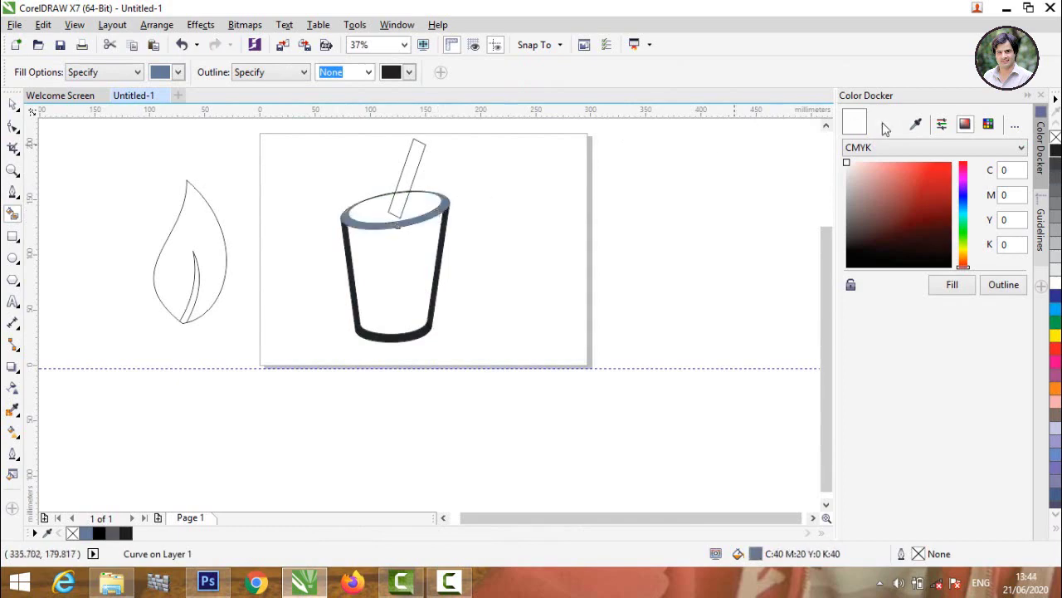
{"action": "left_click", "coordinate": [1056, 152]}
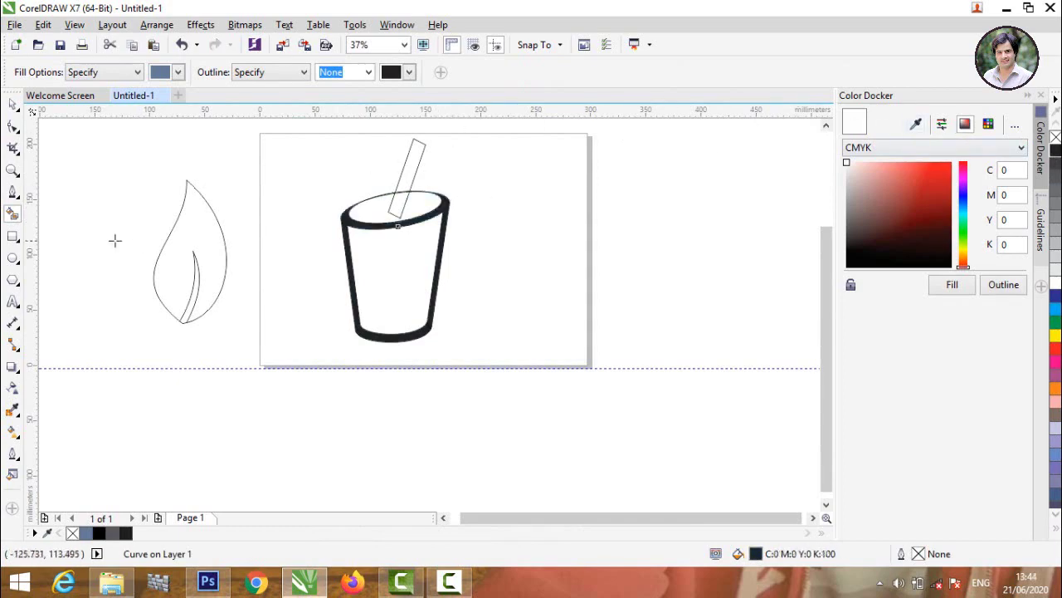
{"action": "left_click", "coordinate": [194, 210]}
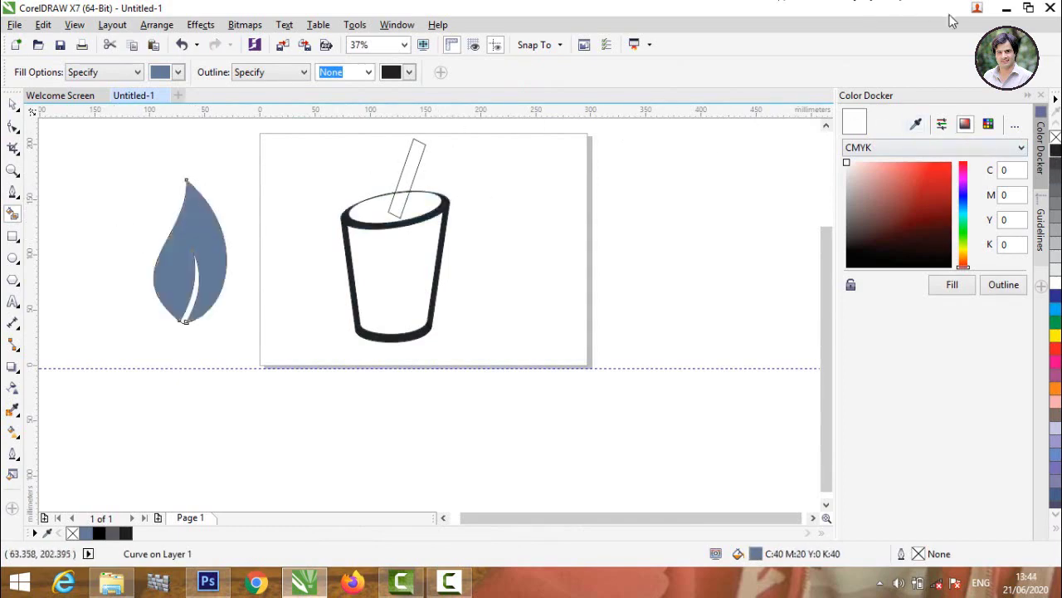
- Bring the wallpaper and wallpaper (1) colour-palette images from the desktop into the drawing
{"action": "left_click", "coordinate": [1008, 8]}
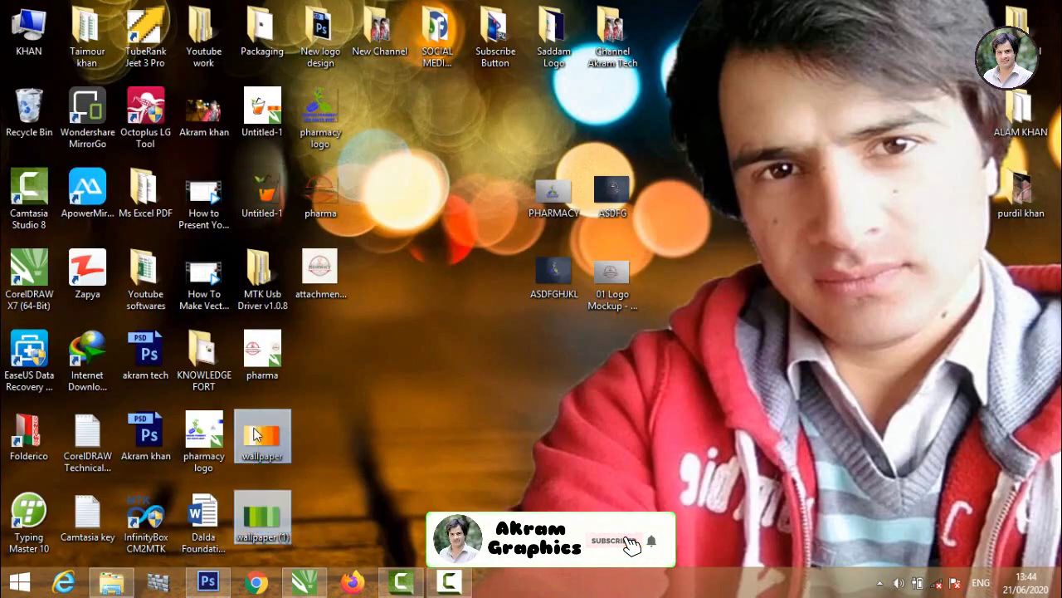
{"action": "left_click", "coordinate": [304, 584]}
{"action": "left_click_drag", "start_coordinate": [304, 591], "coordinate": [491, 295]}
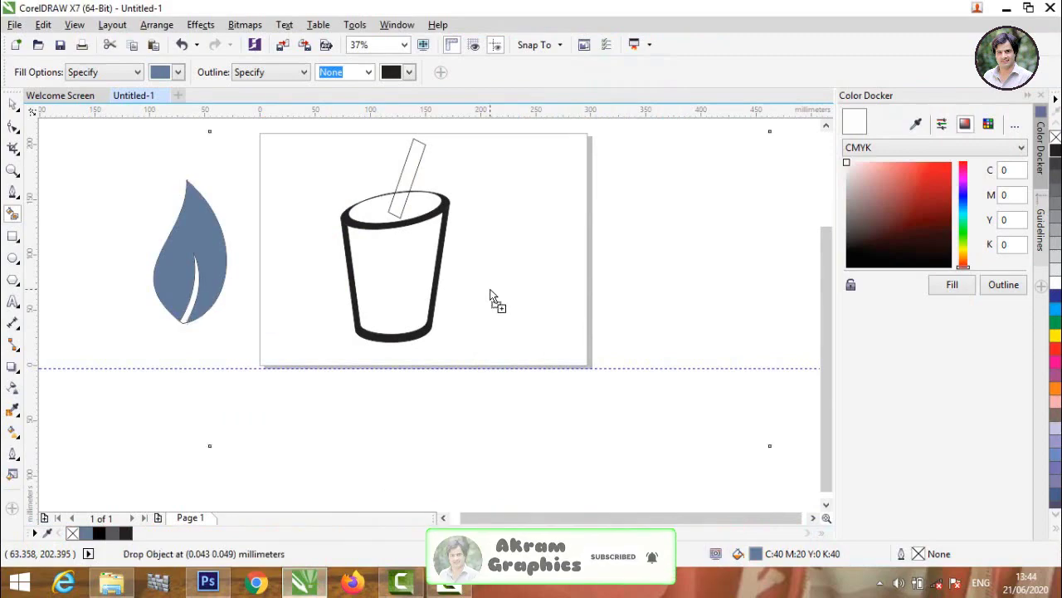
{"action": "scroll", "coordinate": [488, 289], "scroll_direction": "down", "scroll_amount": 2}
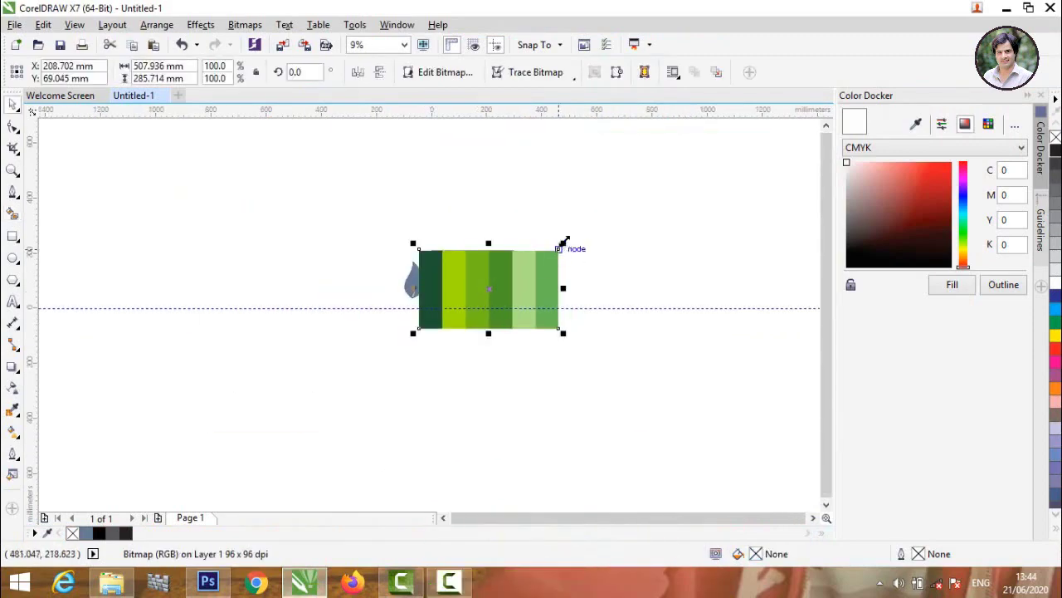
- Scale the green palette to about 78 by 44 mm and the orange one to about 149 by 84 mm, placing green below orange
{"action": "left_click_drag", "start_coordinate": [564, 244], "coordinate": [541, 304]}
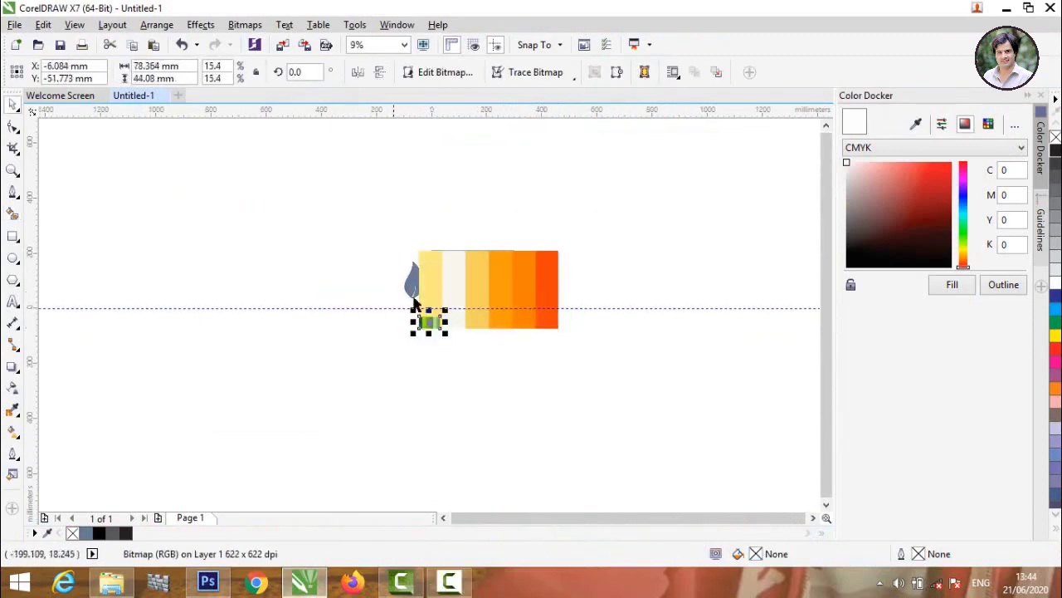
{"action": "left_click_drag", "start_coordinate": [252, 430], "coordinate": [592, 271]}
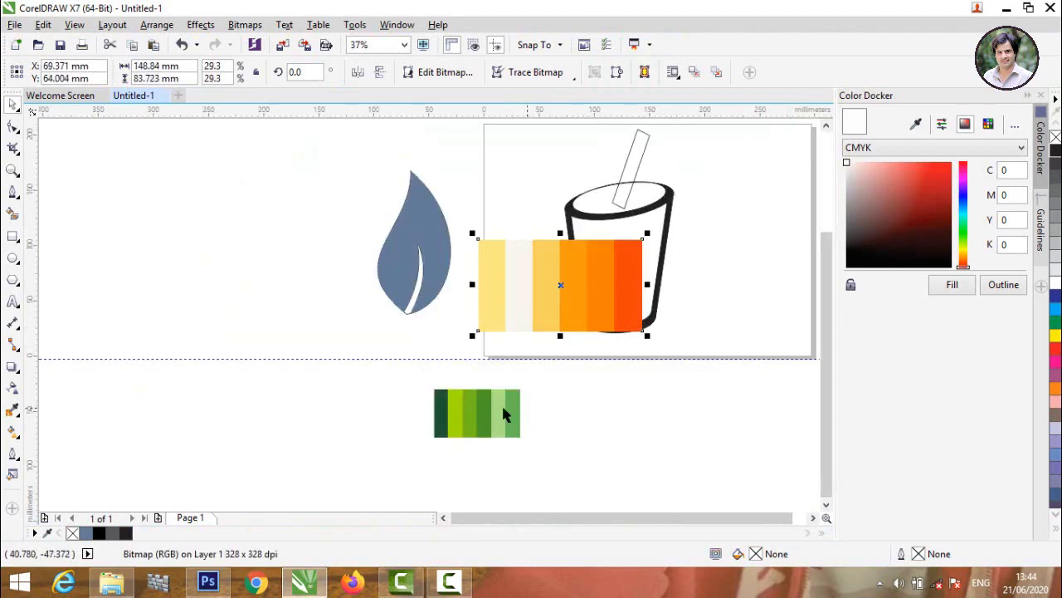
{"action": "left_click_drag", "start_coordinate": [506, 415], "coordinate": [555, 365]}
{"action": "scroll", "coordinate": [436, 181], "scroll_direction": "up", "scroll_amount": 2}
{"action": "scroll", "coordinate": [354, 187], "scroll_direction": "down", "scroll_amount": 2}
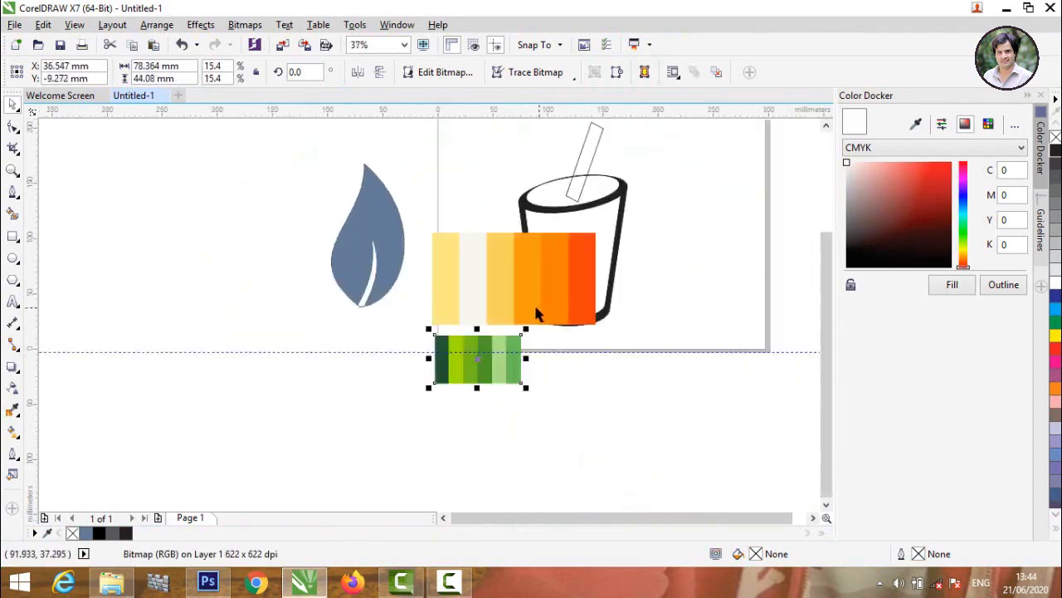
{"action": "left_click_drag", "start_coordinate": [515, 303], "coordinate": [531, 290]}
{"action": "left_click", "coordinate": [479, 188]}
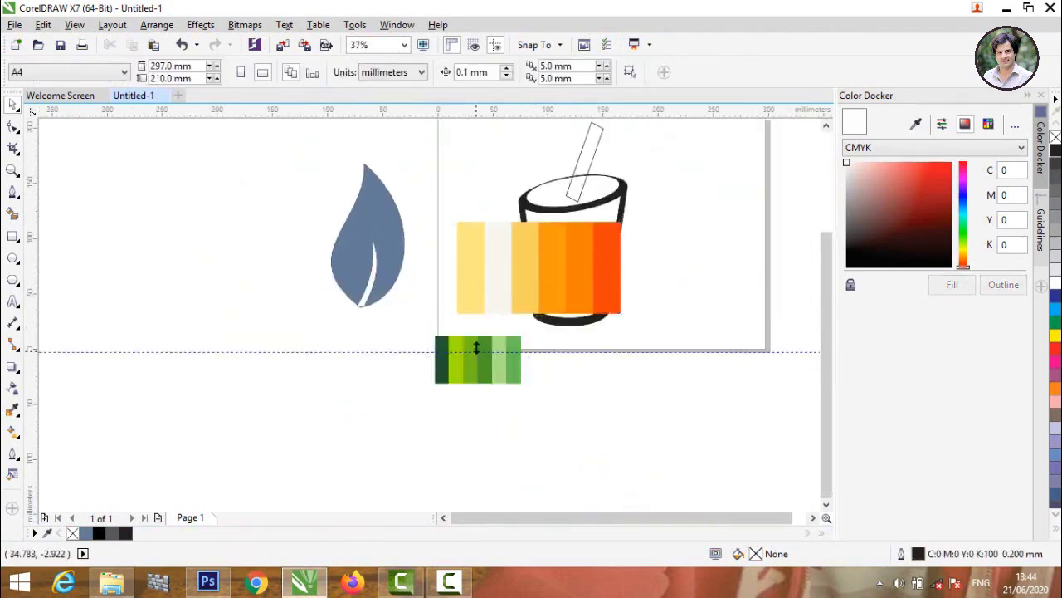
- Fill the leaf with a bright green (R68 G227 B0), starting from a green sampled from the green palette image
{"action": "left_click", "coordinate": [475, 347]}
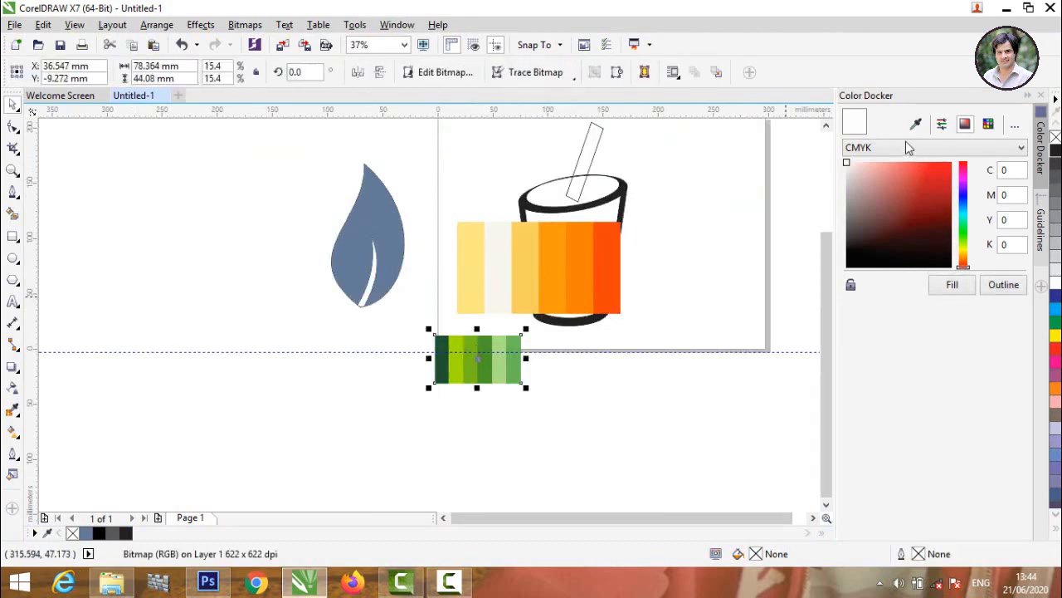
{"action": "left_click", "coordinate": [381, 197]}
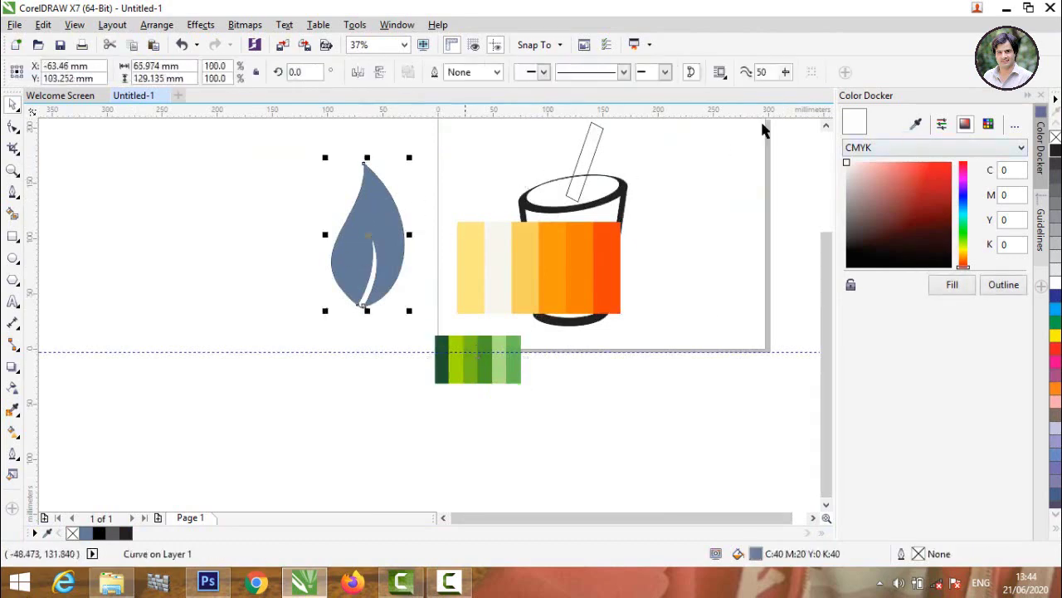
{"action": "left_click", "coordinate": [917, 125]}
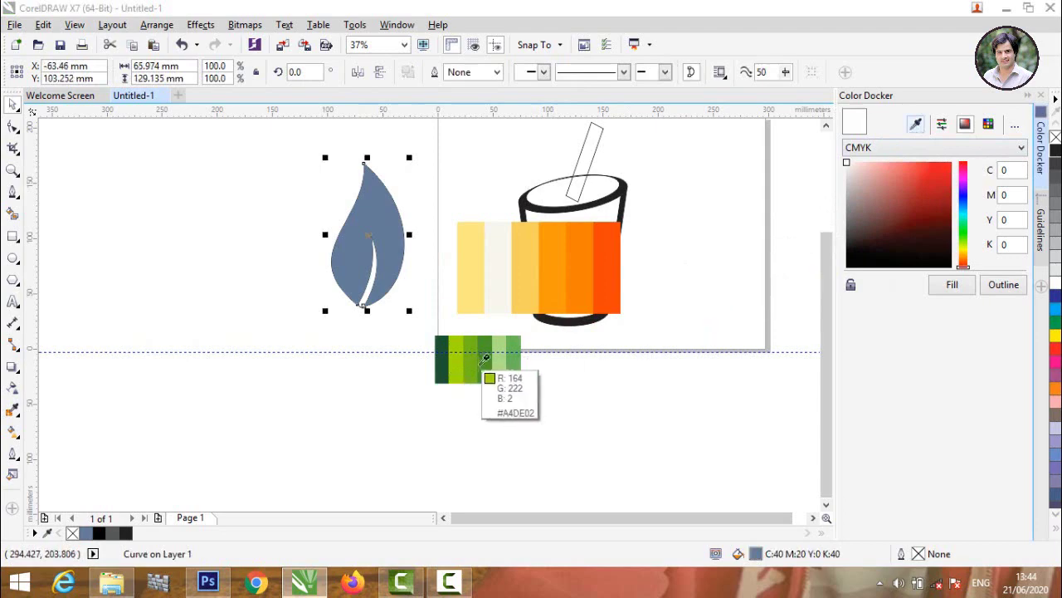
{"action": "left_click", "coordinate": [491, 365]}
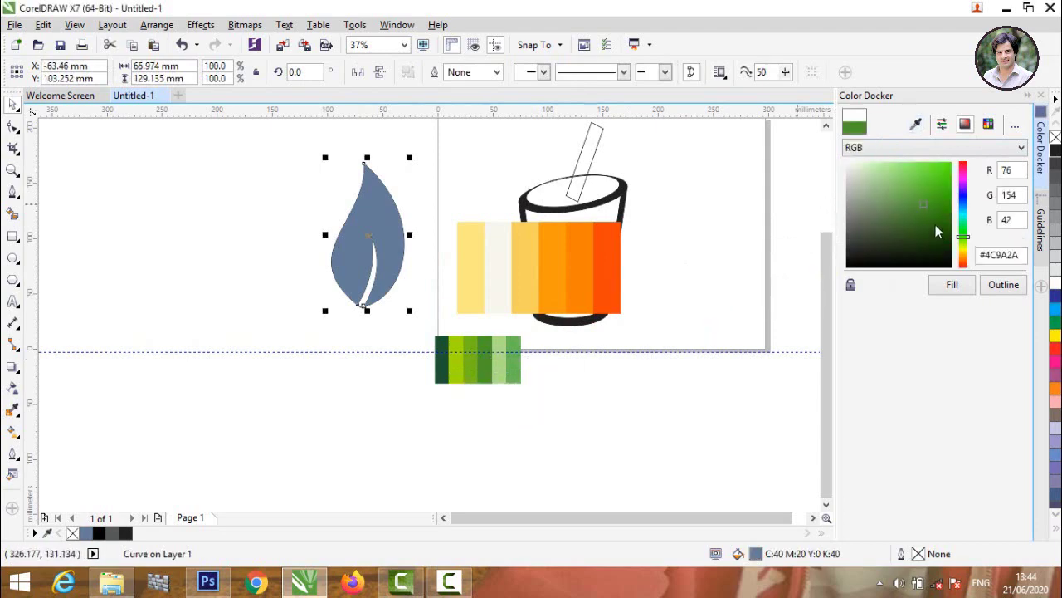
{"action": "left_click_drag", "start_coordinate": [922, 205], "coordinate": [952, 176]}
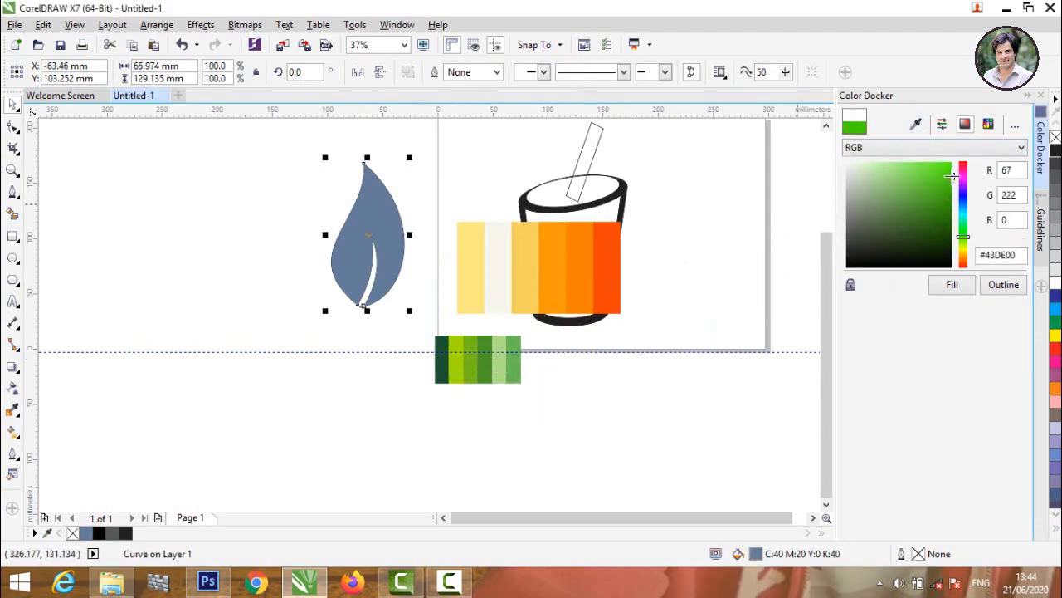
{"action": "left_click", "coordinate": [952, 286]}
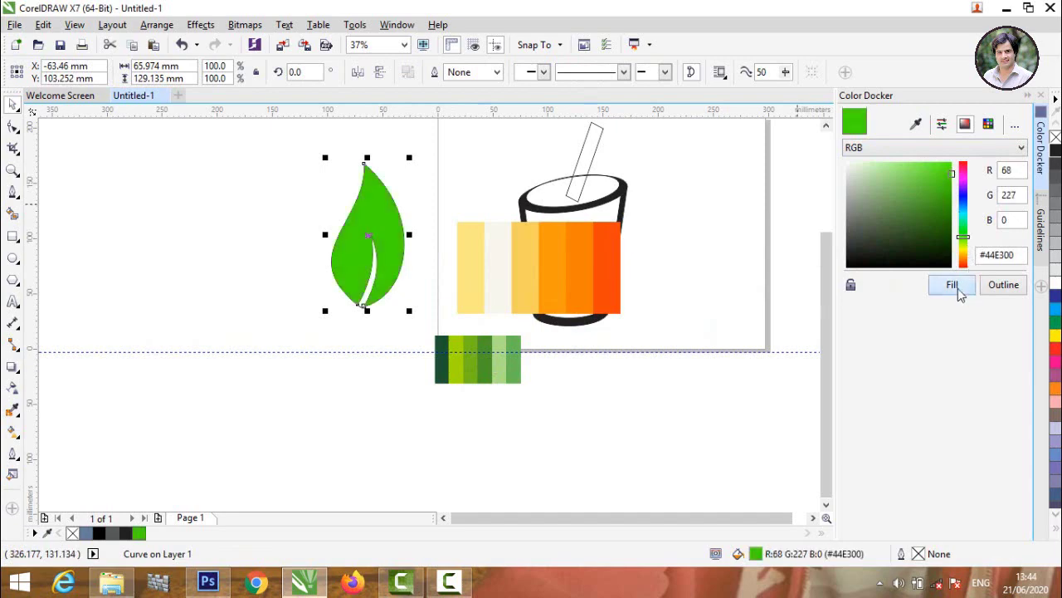
- Apply a linear fountain fill to the leaf from base to tip, sampling lime green #A4DE02 for the tip end and adding yellow
{"action": "left_click", "coordinate": [14, 432]}
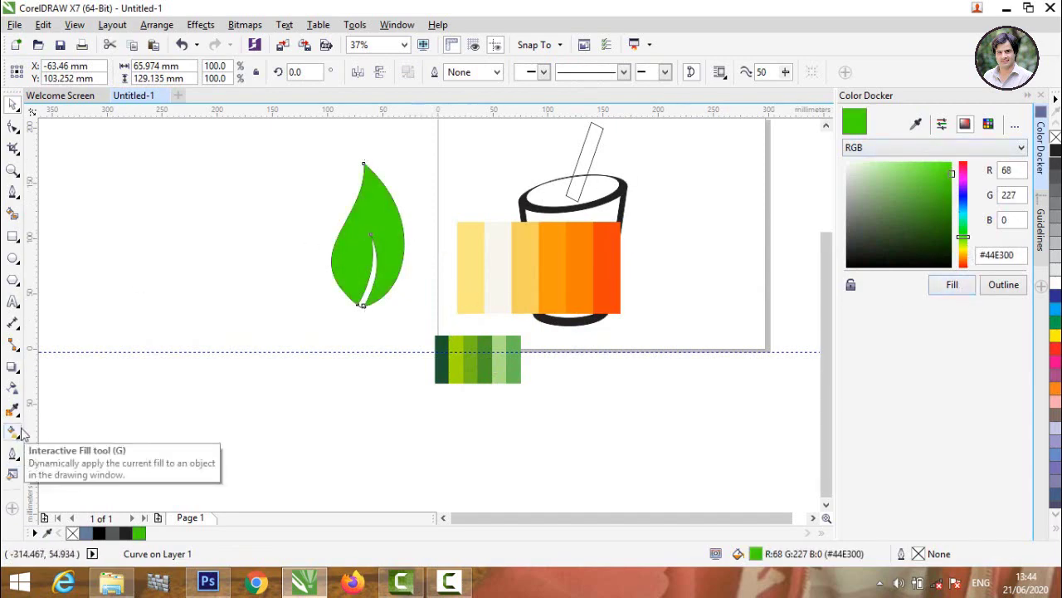
{"action": "left_click_drag", "start_coordinate": [399, 327], "coordinate": [334, 171]}
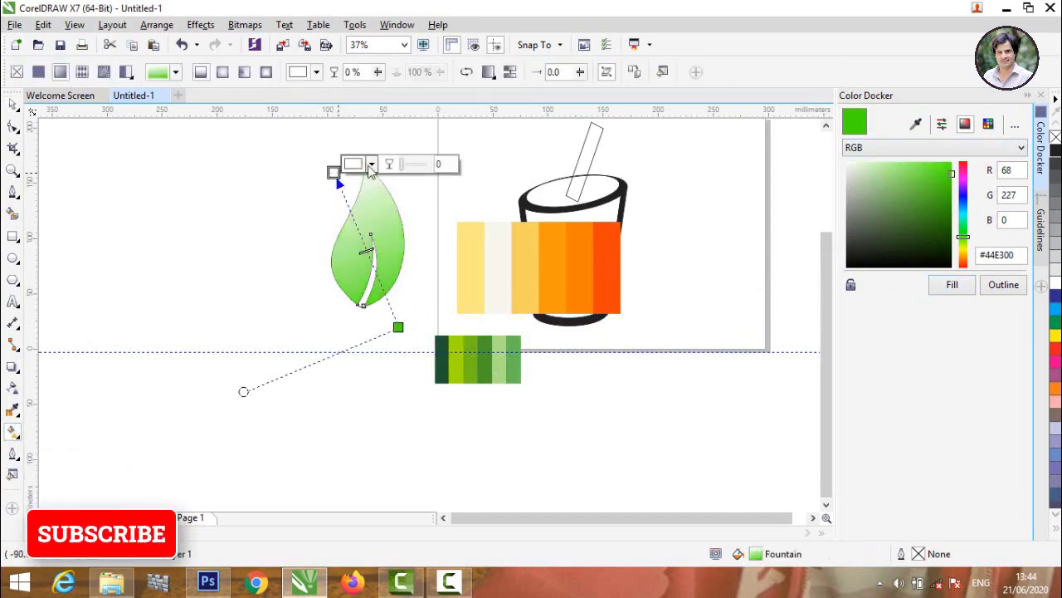
{"action": "left_click", "coordinate": [355, 165]}
{"action": "left_click", "coordinate": [404, 199]}
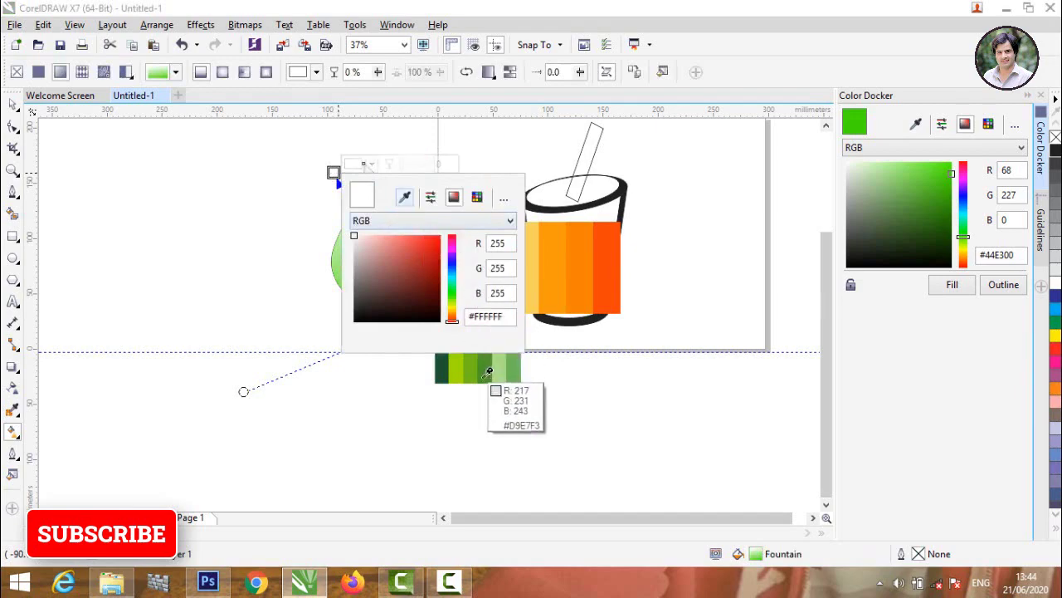
{"action": "left_click", "coordinate": [456, 374]}
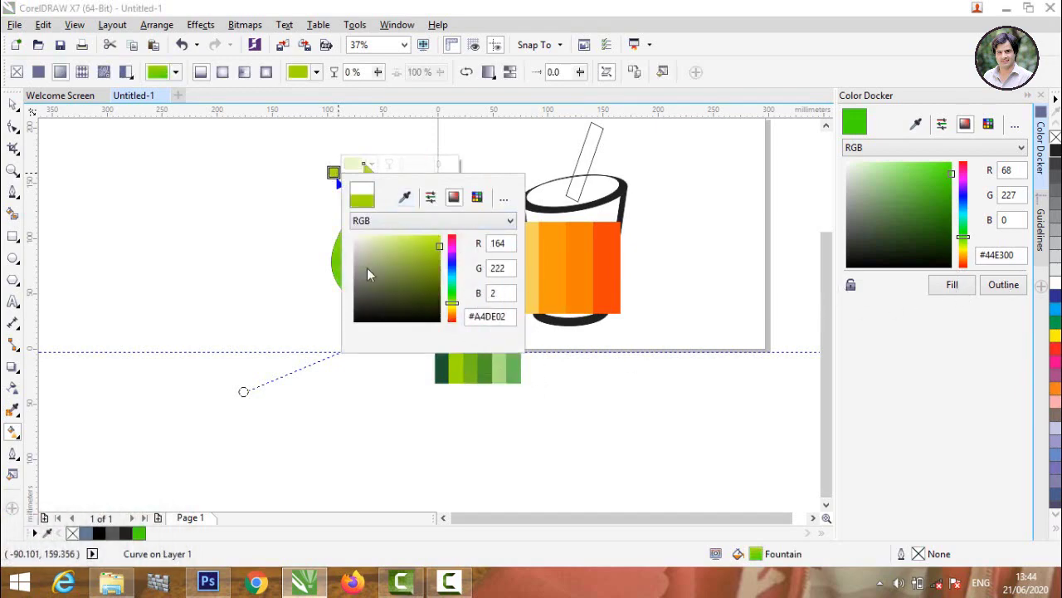
{"action": "left_click", "coordinate": [1059, 340]}
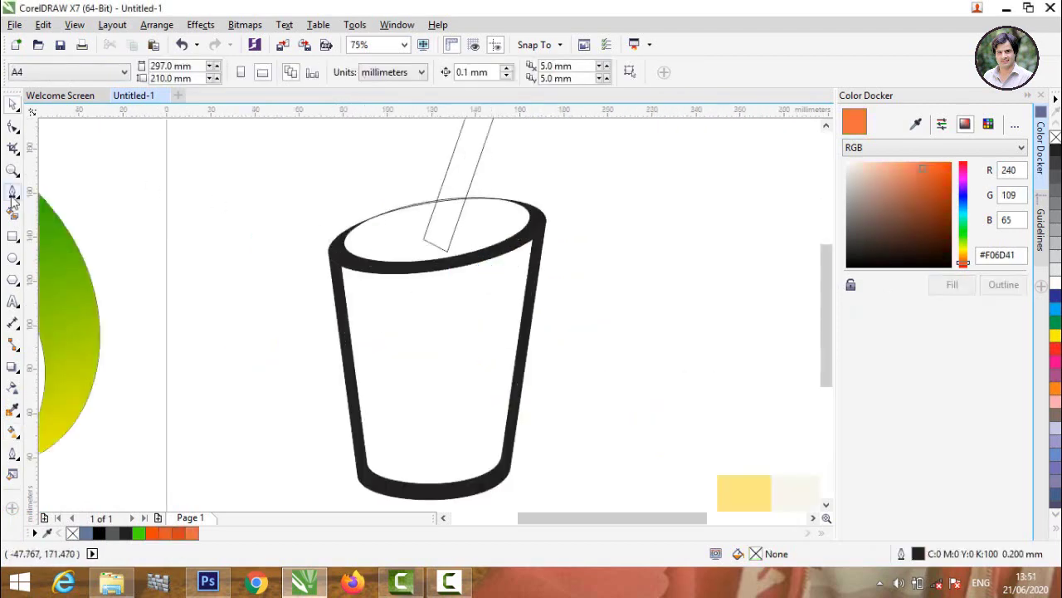
- Draw a closed four-sided shape about 71 by 79 mm inside the cup with the Pen tool, following the cup's tapered sides
{"action": "left_click", "coordinate": [15, 194]}
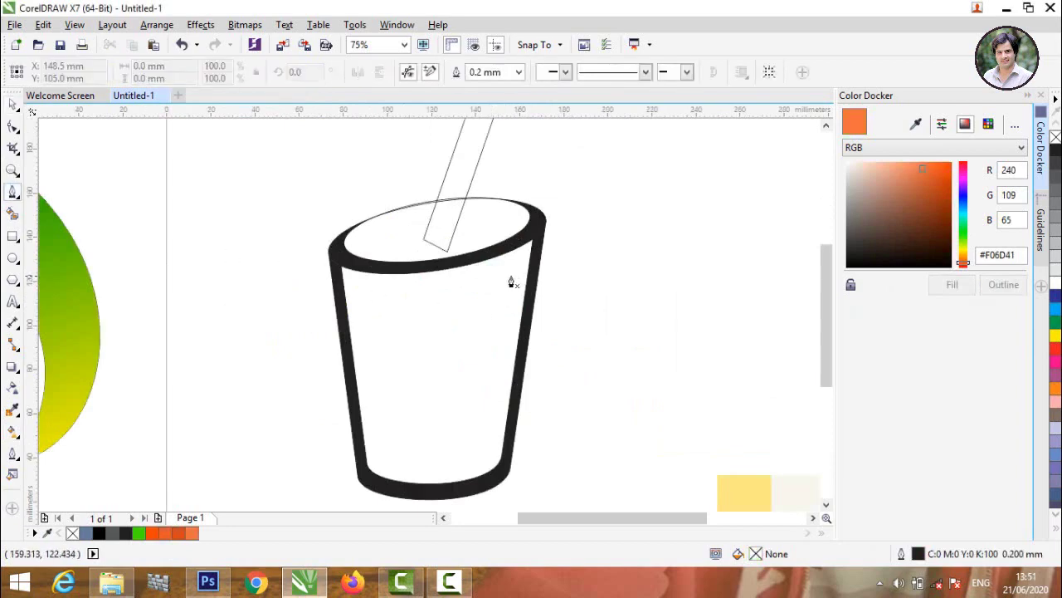
{"action": "left_click", "coordinate": [511, 276]}
{"action": "left_click", "coordinate": [488, 449]}
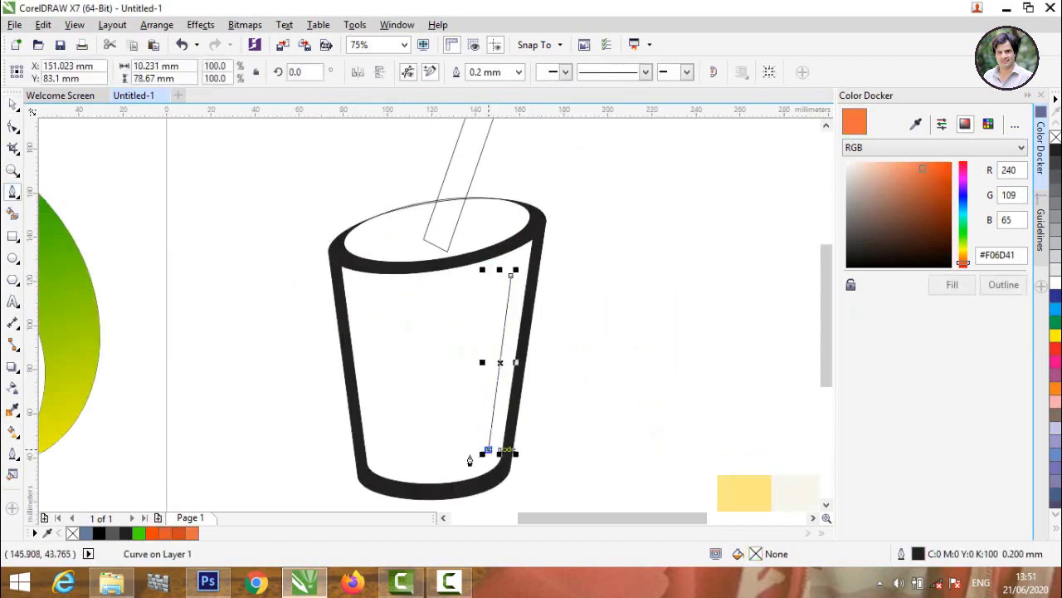
{"action": "left_click", "coordinate": [377, 454]}
{"action": "left_click", "coordinate": [380, 455]}
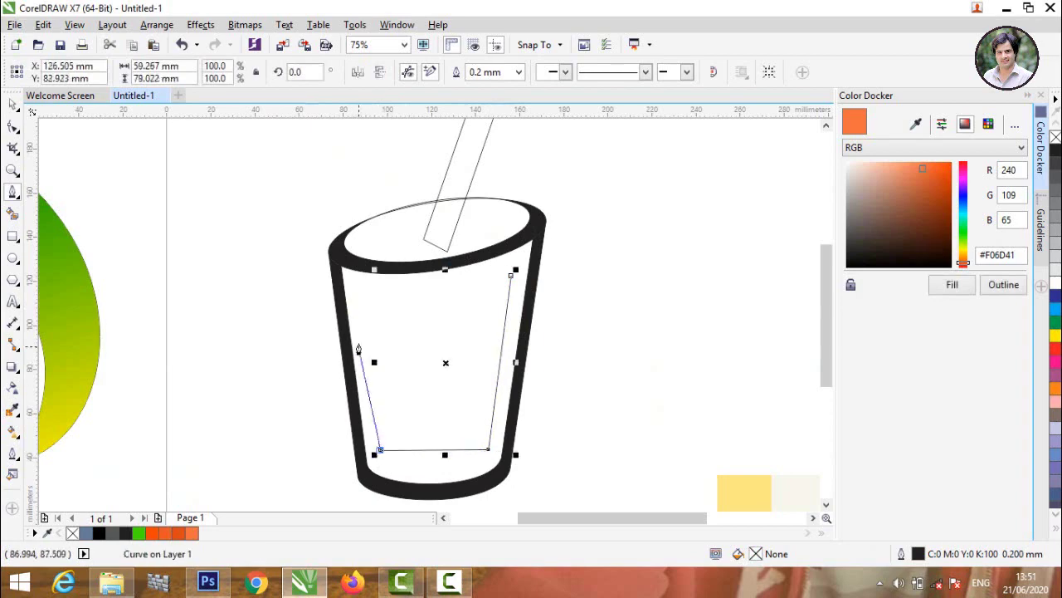
{"action": "left_click", "coordinate": [353, 290]}
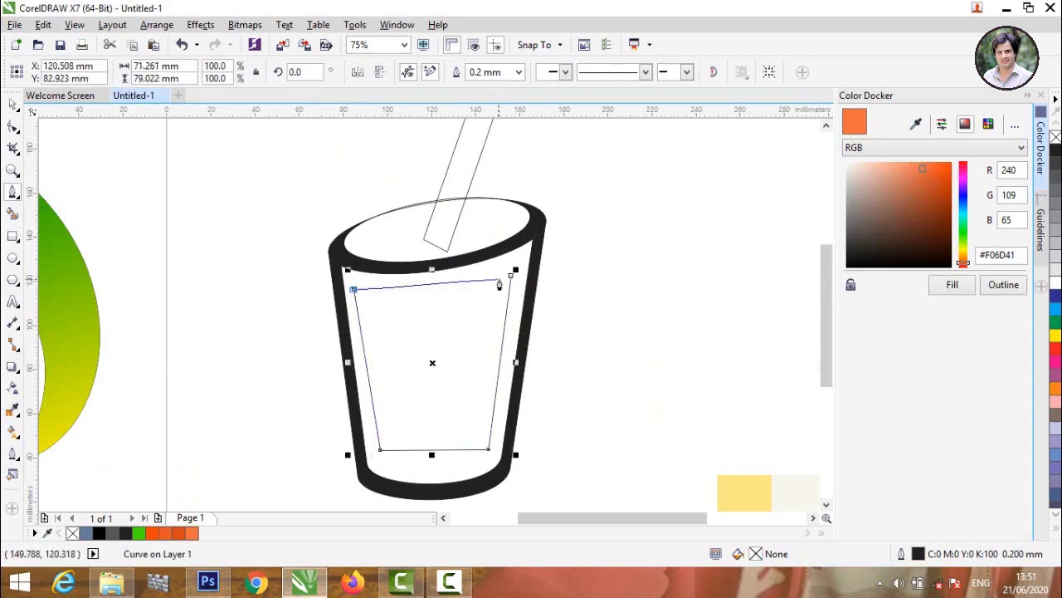
{"action": "left_click", "coordinate": [513, 276]}
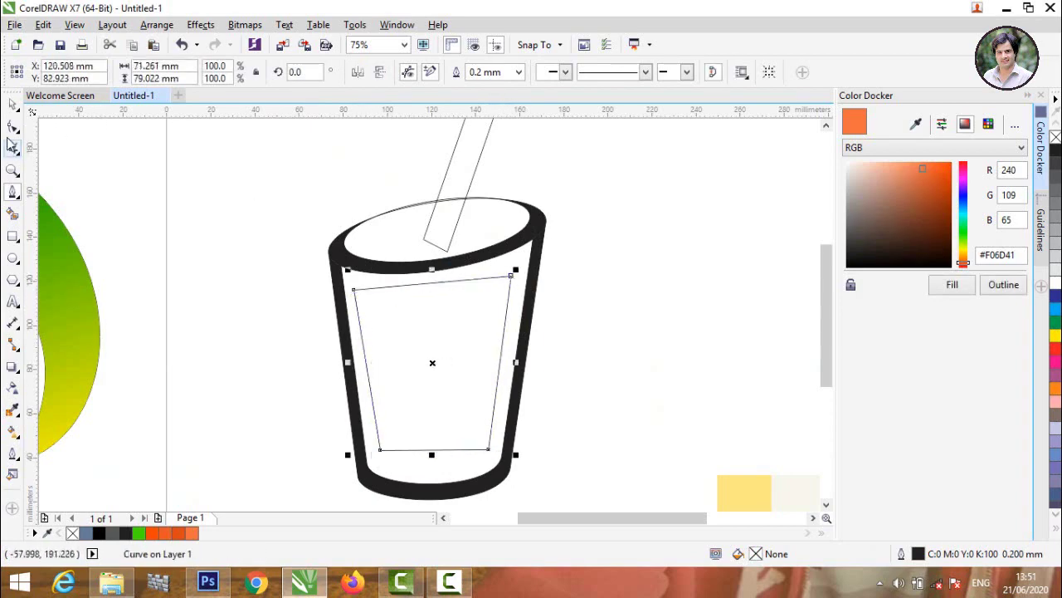
- Convert the bottom edge of the inner shape to a curve and bow it downward to echo the cup's base
{"action": "left_click", "coordinate": [13, 126]}
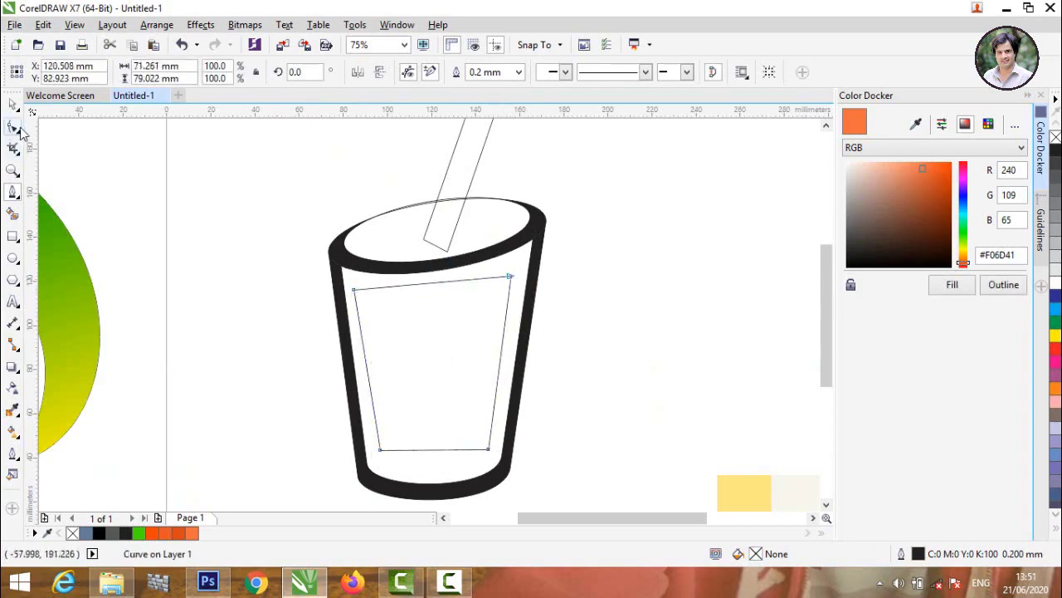
{"action": "left_click", "coordinate": [430, 449]}
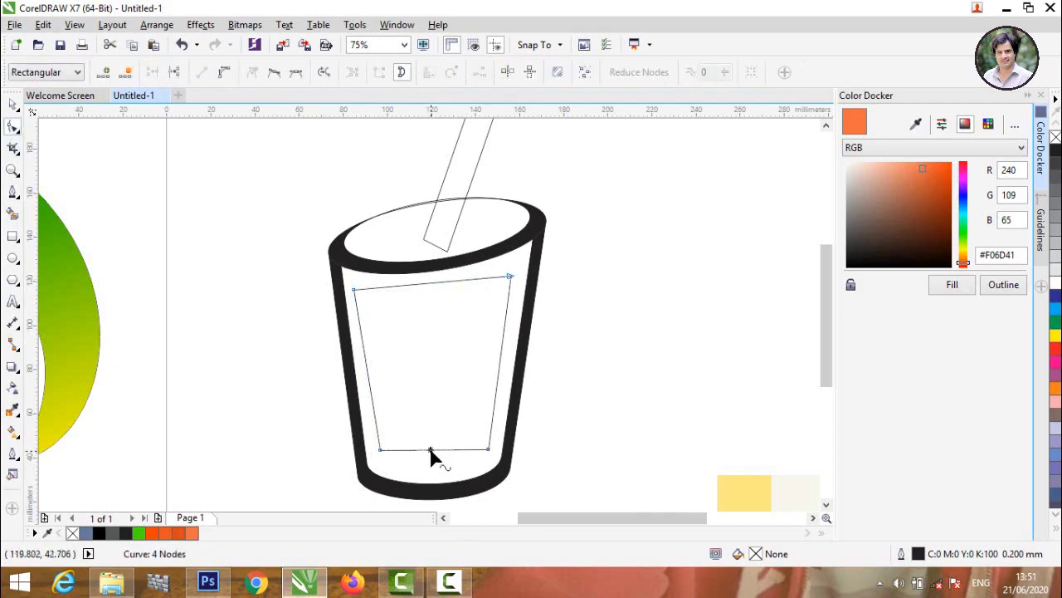
{"action": "left_click", "coordinate": [224, 73]}
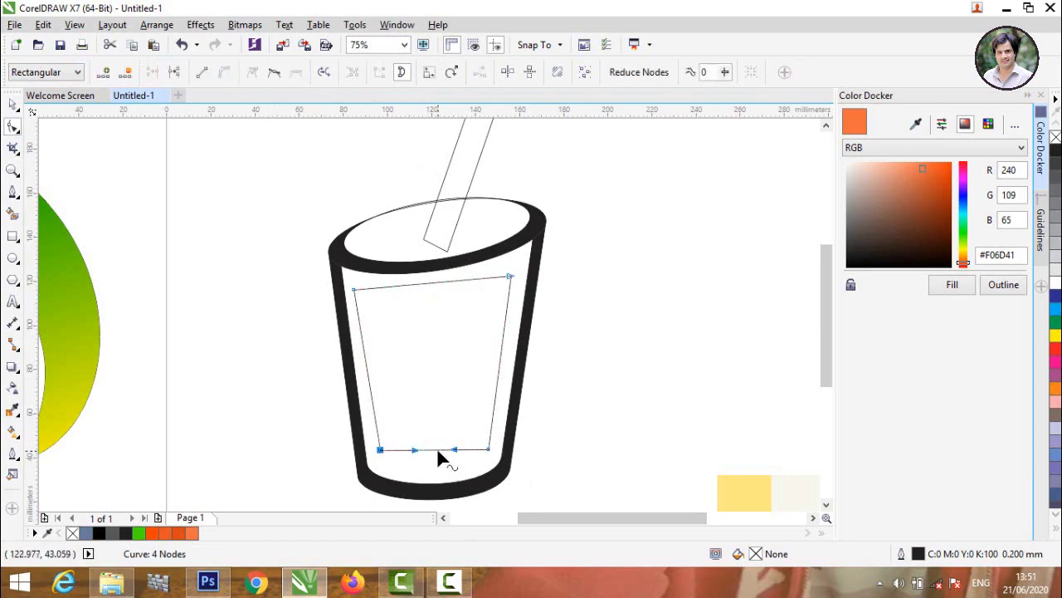
{"action": "left_click_drag", "start_coordinate": [437, 449], "coordinate": [436, 470]}
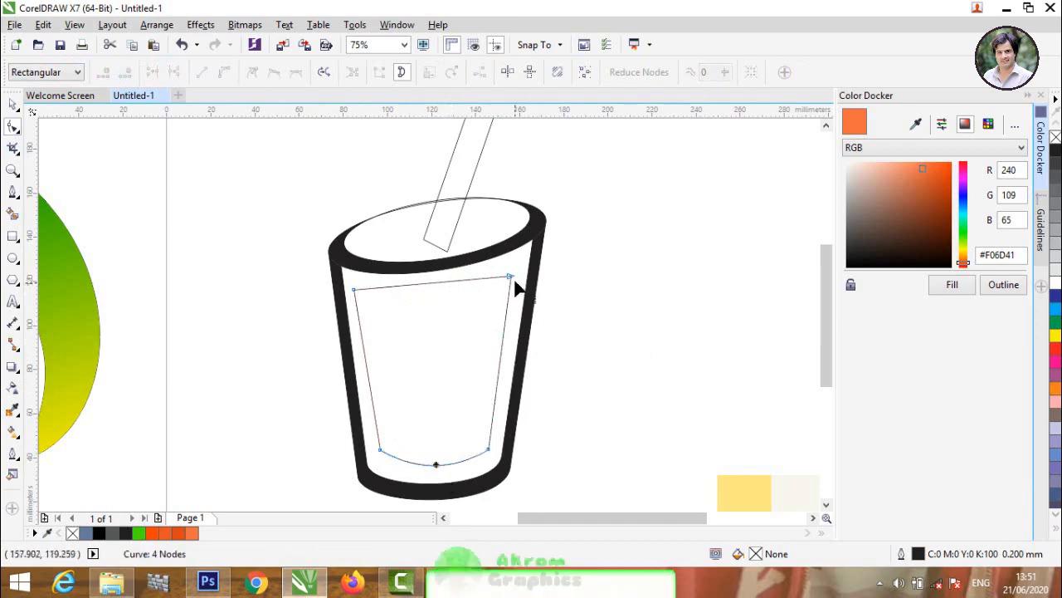
- Convert the top edge of the inner shape to a curve and bow it downward
{"action": "scroll", "coordinate": [511, 281], "scroll_direction": "up", "scroll_amount": 5}
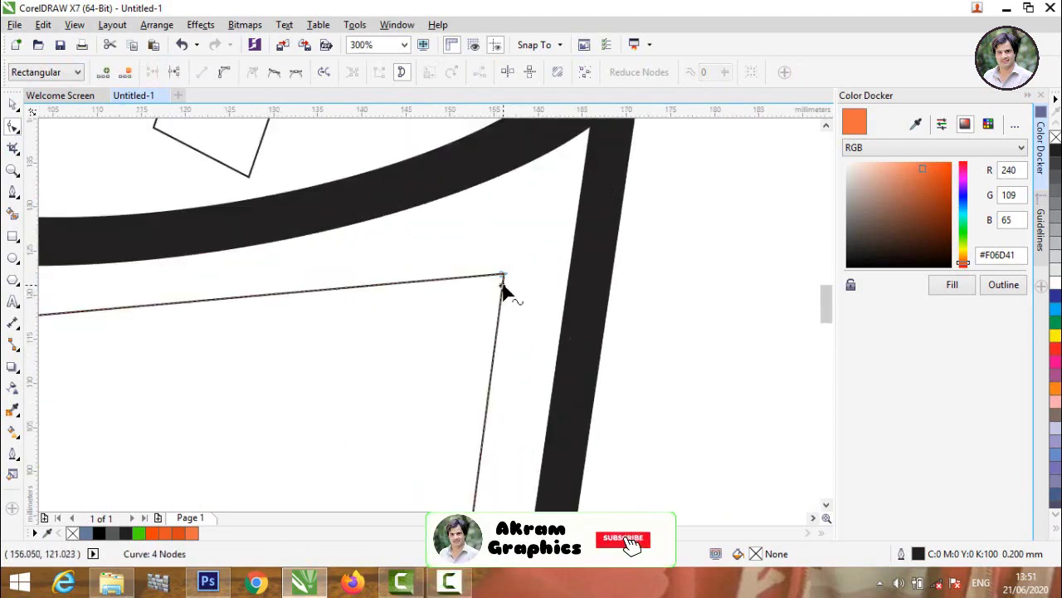
{"action": "left_click", "coordinate": [503, 275]}
{"action": "scroll", "coordinate": [459, 282], "scroll_direction": "down", "scroll_amount": 1}
{"action": "scroll", "coordinate": [461, 282], "scroll_direction": "down", "scroll_amount": 2}
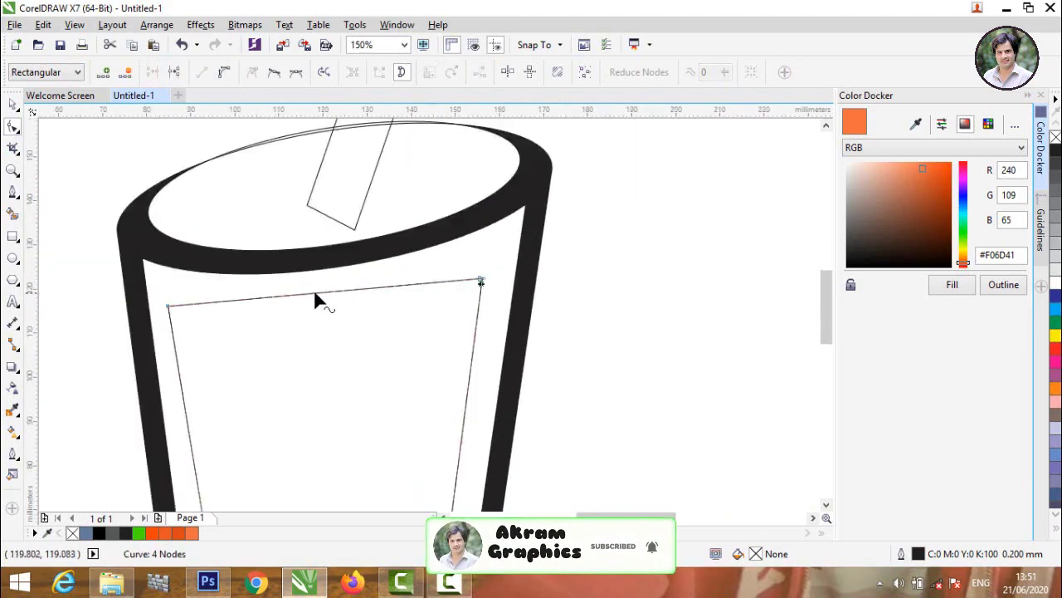
{"action": "left_click", "coordinate": [313, 291]}
{"action": "left_click", "coordinate": [224, 73]}
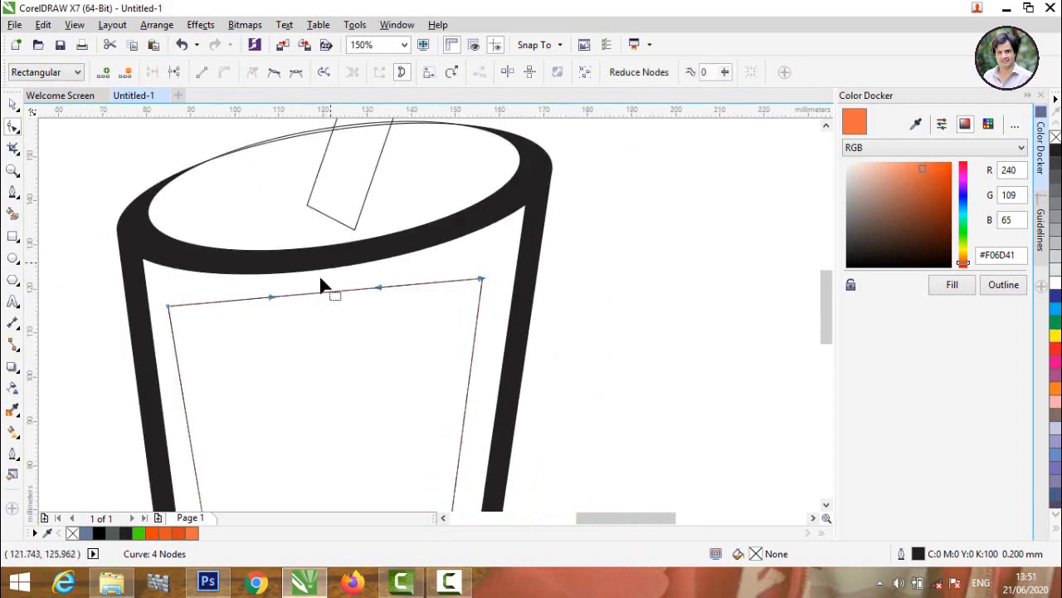
{"action": "left_click_drag", "start_coordinate": [322, 295], "coordinate": [323, 334]}
- Lower both upper corner nodes of the inner shape, reducing the shape to about 69 by 70 mm
{"action": "scroll", "coordinate": [384, 312], "scroll_direction": "down", "scroll_amount": 2}
{"action": "scroll", "coordinate": [400, 320], "scroll_direction": "up", "scroll_amount": 2}
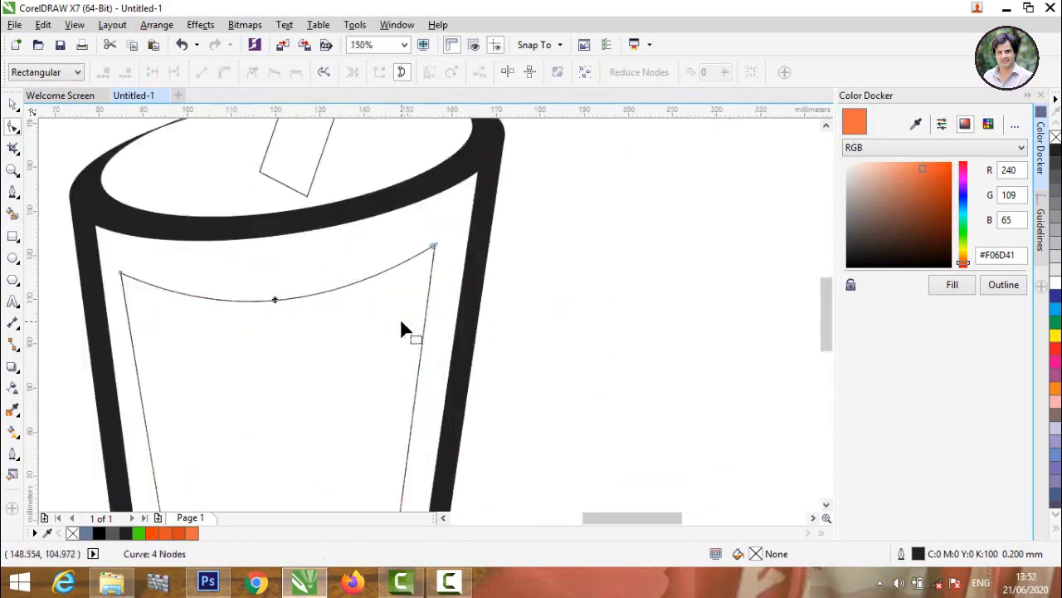
{"action": "left_click", "coordinate": [434, 246]}
{"action": "left_click_drag", "start_coordinate": [433, 247], "coordinate": [437, 273]}
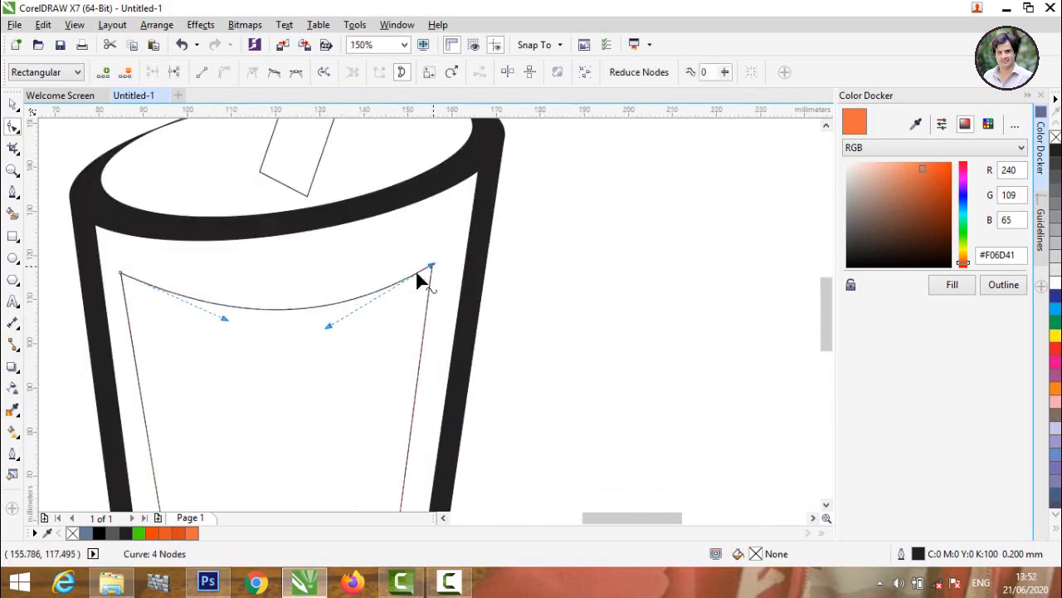
{"action": "scroll", "coordinate": [420, 281], "scroll_direction": "down", "scroll_amount": 1}
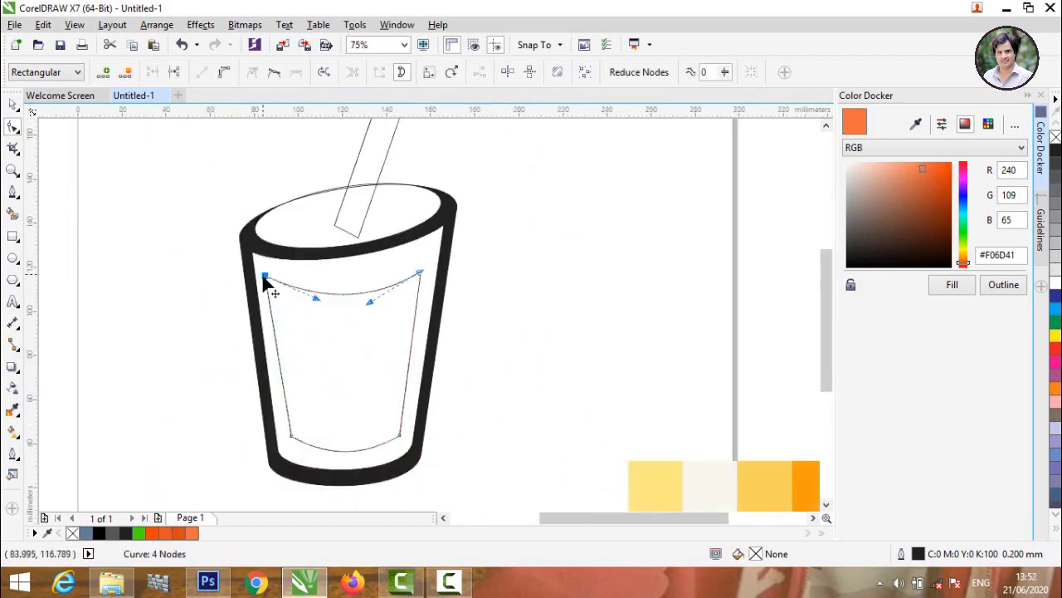
{"action": "left_click_drag", "start_coordinate": [264, 278], "coordinate": [265, 303]}
{"action": "left_click_drag", "start_coordinate": [422, 278], "coordinate": [421, 300]}
{"action": "scroll", "coordinate": [334, 348], "scroll_direction": "up", "scroll_amount": 2}
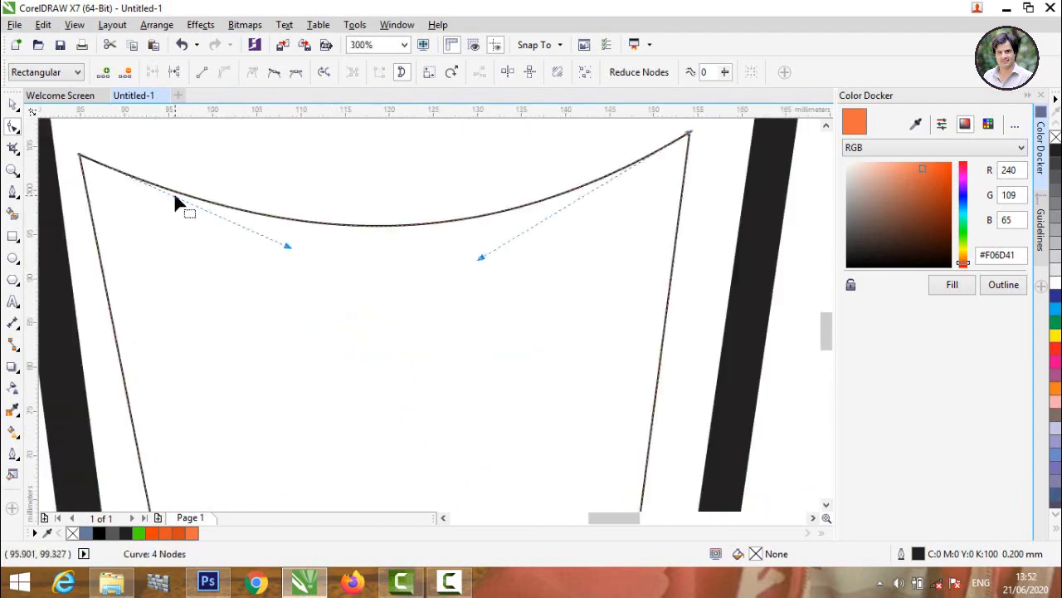
{"action": "left_click_drag", "start_coordinate": [81, 159], "coordinate": [86, 161]}
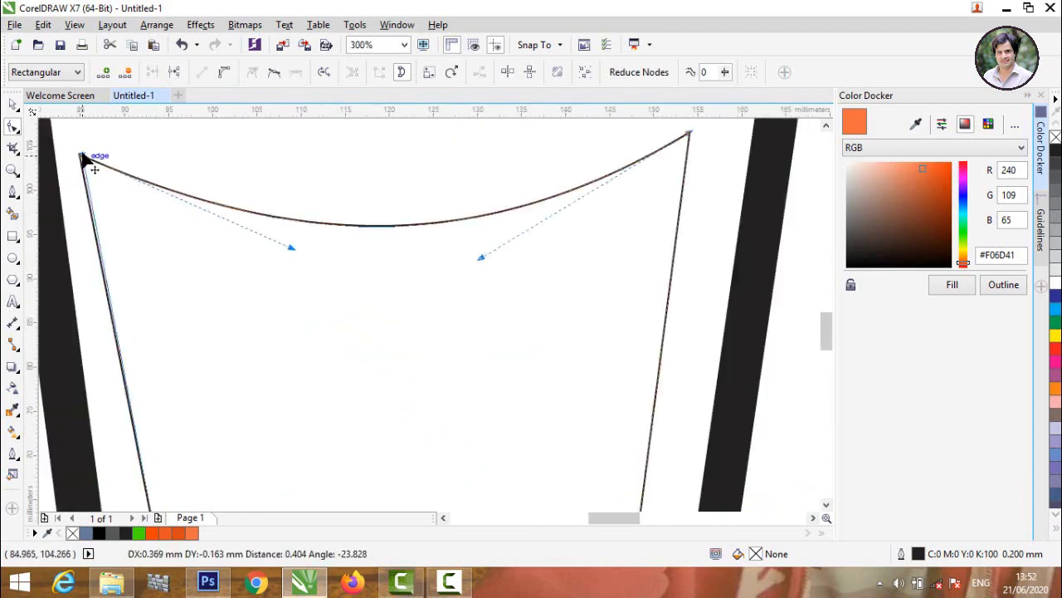
- Adjust the two curve handles of the inner shape's top edge to even out its sag, then deselect the shape
{"action": "scroll", "coordinate": [133, 163], "scroll_direction": "down", "scroll_amount": 2}
{"action": "scroll", "coordinate": [244, 280], "scroll_direction": "down", "scroll_amount": 1}
{"action": "scroll", "coordinate": [180, 178], "scroll_direction": "up", "scroll_amount": 1}
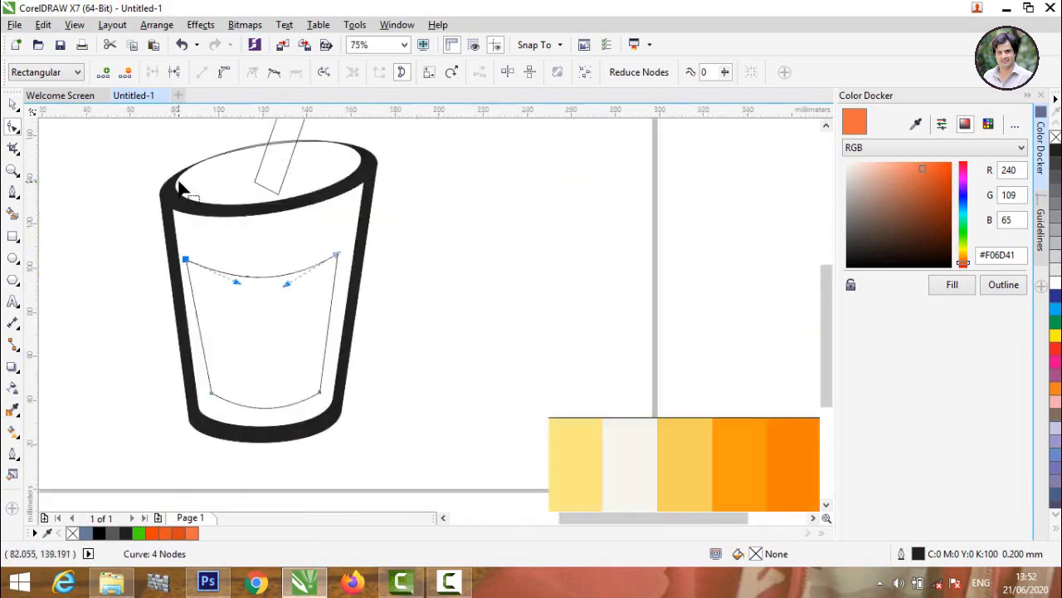
{"action": "left_click_drag", "start_coordinate": [287, 284], "coordinate": [233, 287]}
{"action": "left_click_drag", "start_coordinate": [295, 297], "coordinate": [294, 278]}
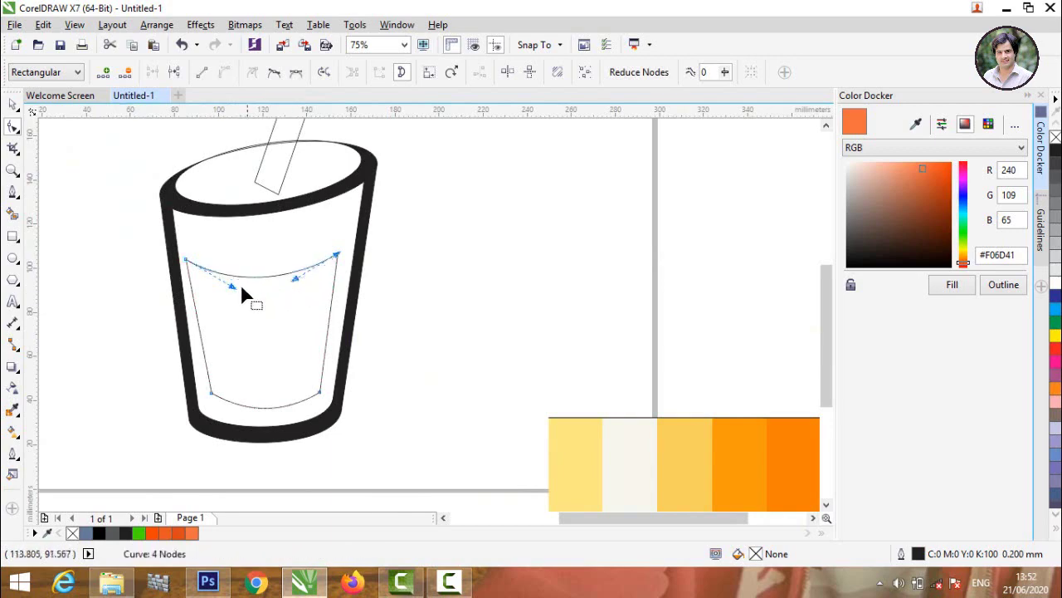
{"action": "left_click", "coordinate": [14, 104]}
{"action": "left_click", "coordinate": [407, 226]}
- Fine-tune the position of the inner liquid shape's upper-left corner node
{"action": "scroll", "coordinate": [432, 235], "scroll_direction": "down", "scroll_amount": 2}
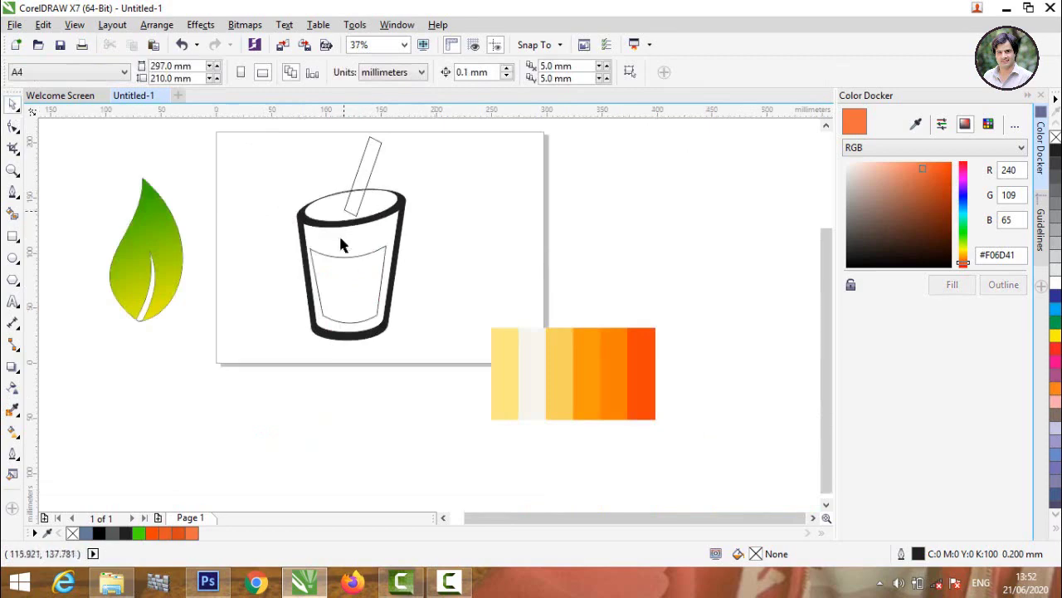
{"action": "scroll", "coordinate": [340, 244], "scroll_direction": "up", "scroll_amount": 2}
{"action": "left_click", "coordinate": [310, 250]}
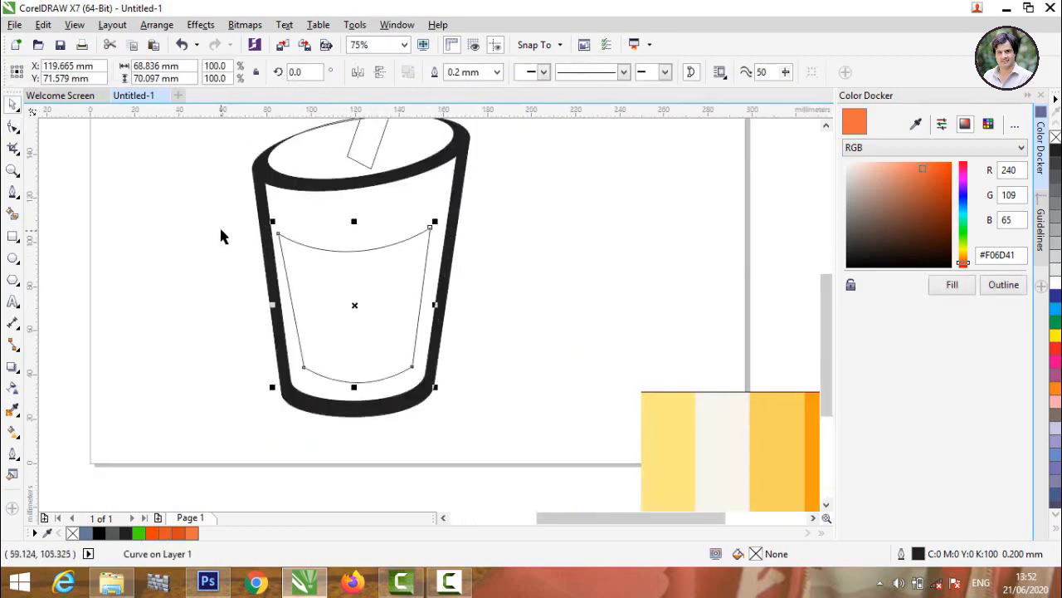
{"action": "left_click", "coordinate": [11, 129]}
{"action": "scroll", "coordinate": [370, 256], "scroll_direction": "up", "scroll_amount": 2}
{"action": "scroll", "coordinate": [89, 149], "scroll_direction": "down", "scroll_amount": 2}
{"action": "scroll", "coordinate": [296, 226], "scroll_direction": "up", "scroll_amount": 1}
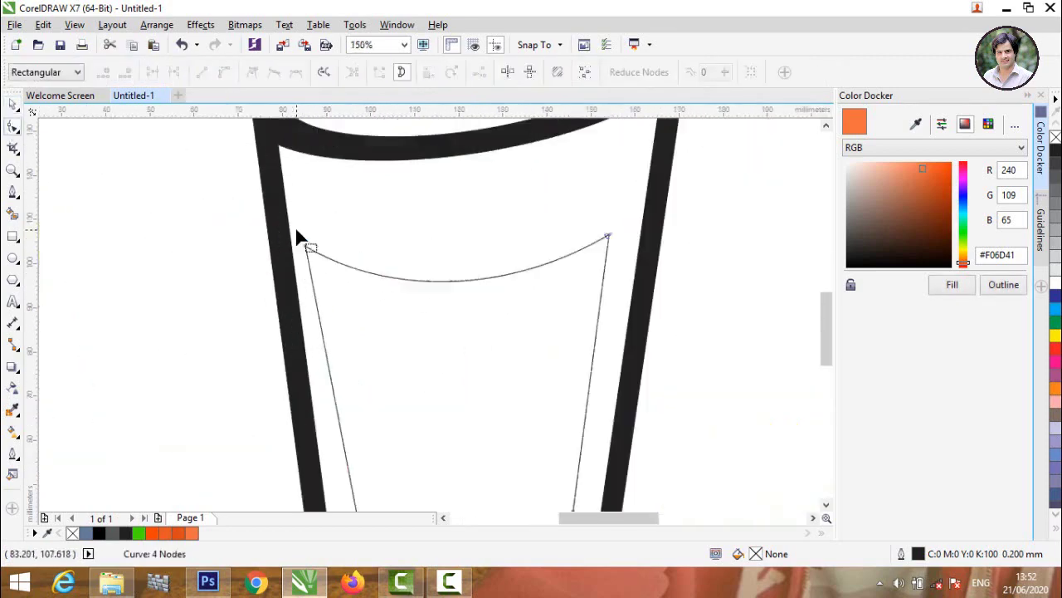
{"action": "scroll", "coordinate": [296, 232], "scroll_direction": "up", "scroll_amount": 1}
{"action": "mouse_move", "coordinate": [316, 263]}
{"action": "left_mouse_down"}
{"action": "mouse_move", "coordinate": [335, 267]}
{"action": "mouse_move", "coordinate": [316, 260]}
{"action": "left_mouse_up"}
{"action": "scroll", "coordinate": [323, 257], "scroll_direction": "down", "scroll_amount": 2}
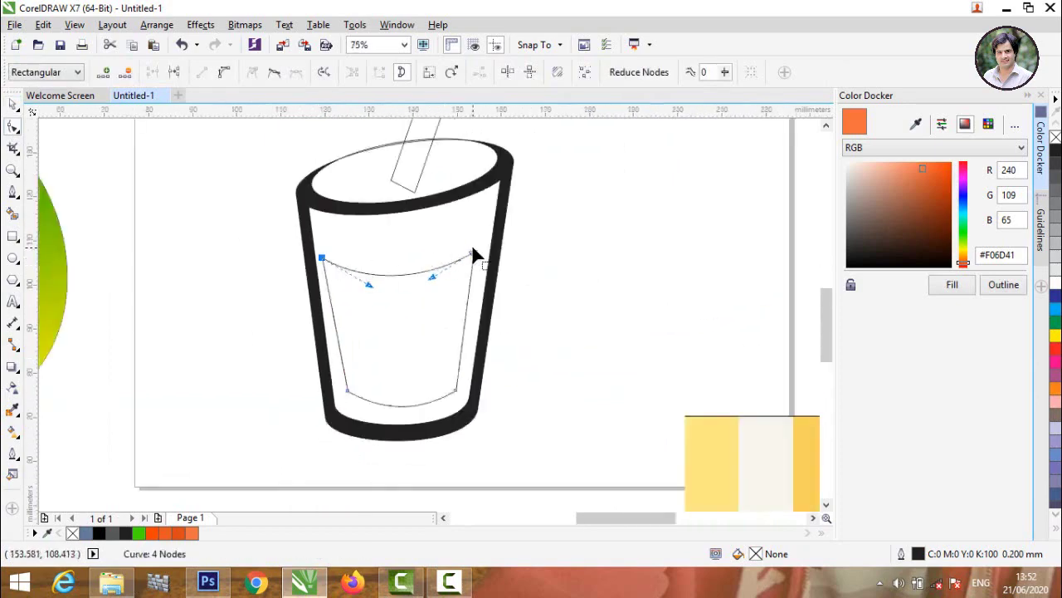
- Move the inner shape's upper-right corner node outward toward the cup wall, by about 3 mm
{"action": "scroll", "coordinate": [472, 253], "scroll_direction": "up", "scroll_amount": 1}
{"action": "scroll", "coordinate": [584, 274], "scroll_direction": "up", "scroll_amount": 2}
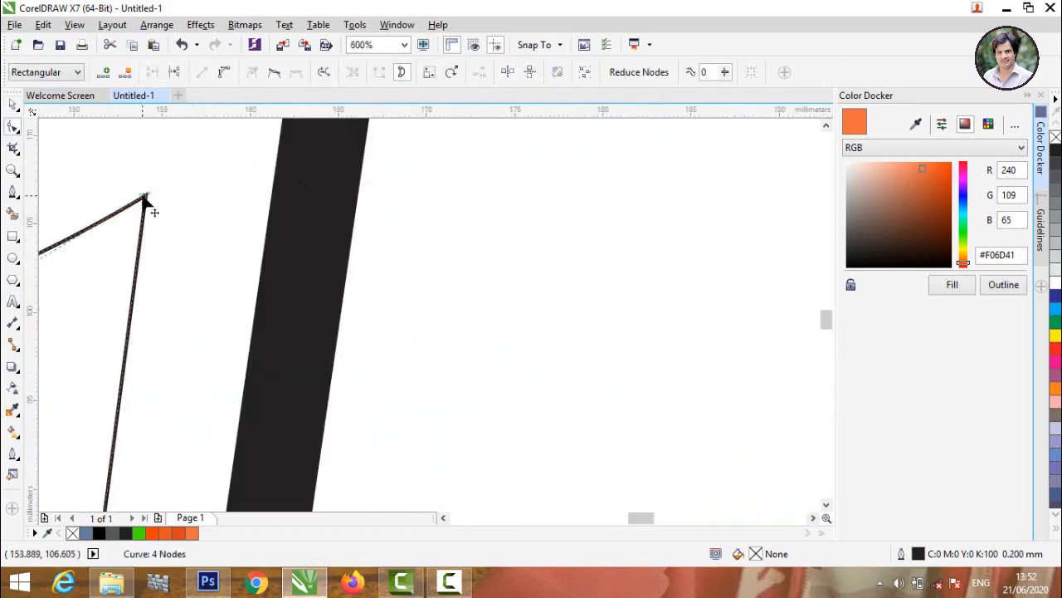
{"action": "left_click_drag", "start_coordinate": [142, 195], "coordinate": [199, 203]}
{"action": "scroll", "coordinate": [367, 196], "scroll_direction": "down", "scroll_amount": 3}
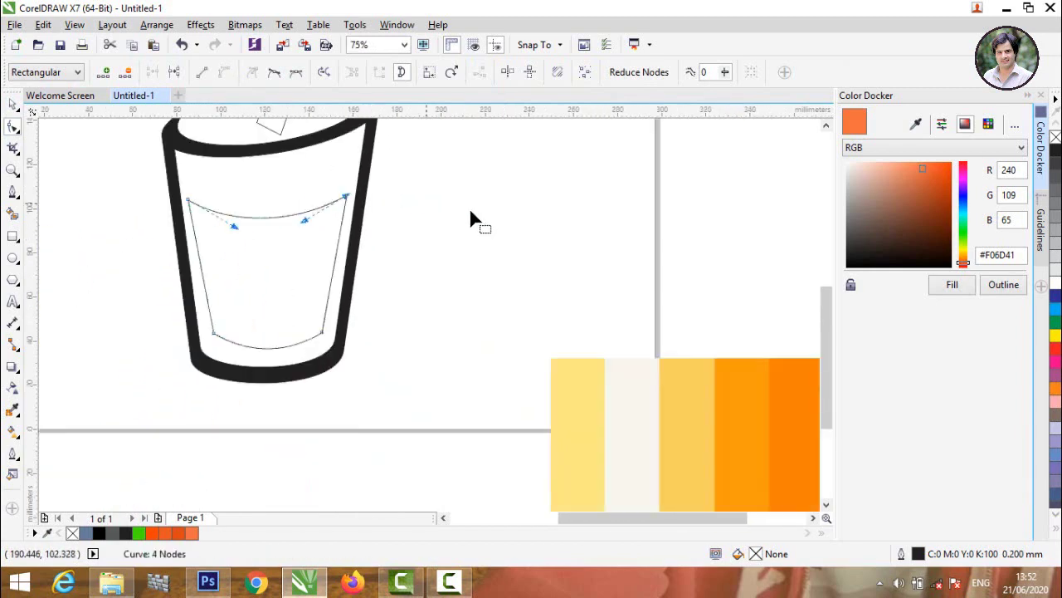
- Adjust both curve handles of the inner shape's bottom edge for a deeper, rounder base following the cup, then deselect the shape
{"action": "scroll", "coordinate": [224, 359], "scroll_direction": "up", "scroll_amount": 1}
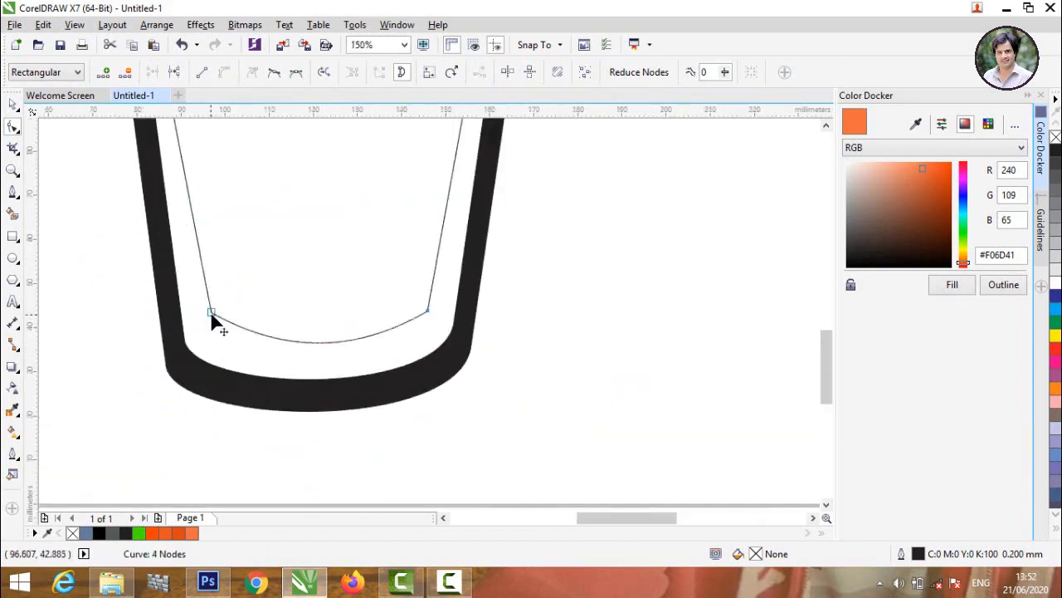
{"action": "left_click", "coordinate": [211, 314]}
{"action": "left_click_drag", "start_coordinate": [276, 349], "coordinate": [238, 371]}
{"action": "left_click_drag", "start_coordinate": [351, 356], "coordinate": [405, 378]}
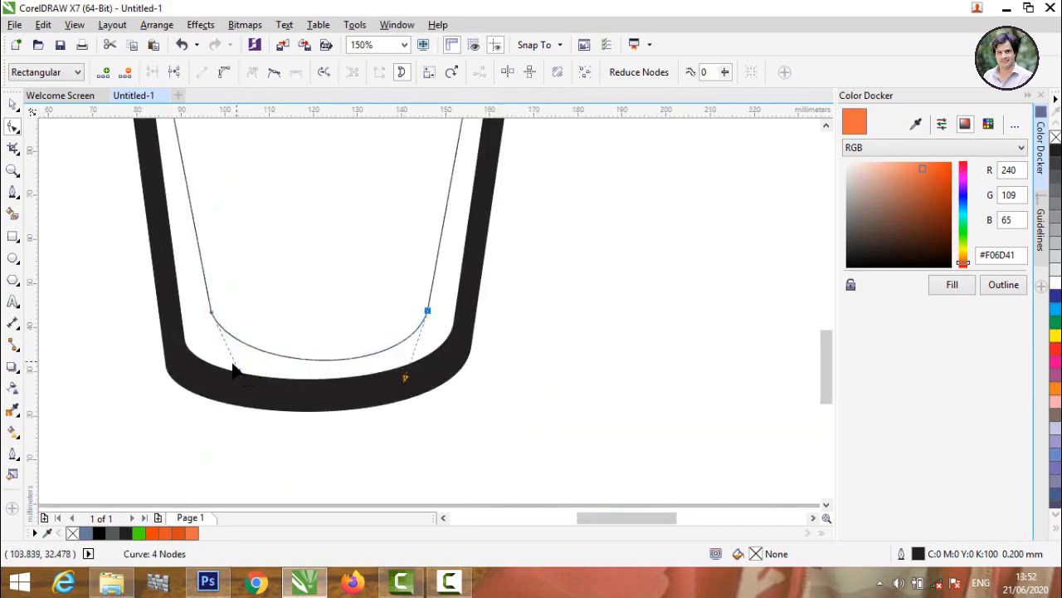
{"action": "left_click_drag", "start_coordinate": [240, 375], "coordinate": [231, 374]}
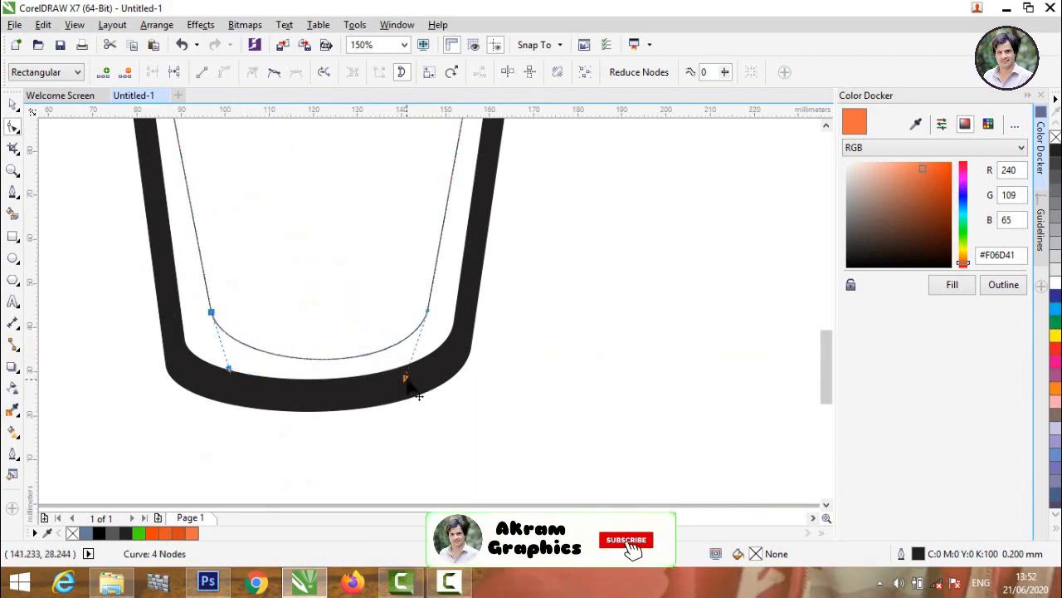
{"action": "left_click_drag", "start_coordinate": [406, 379], "coordinate": [421, 370]}
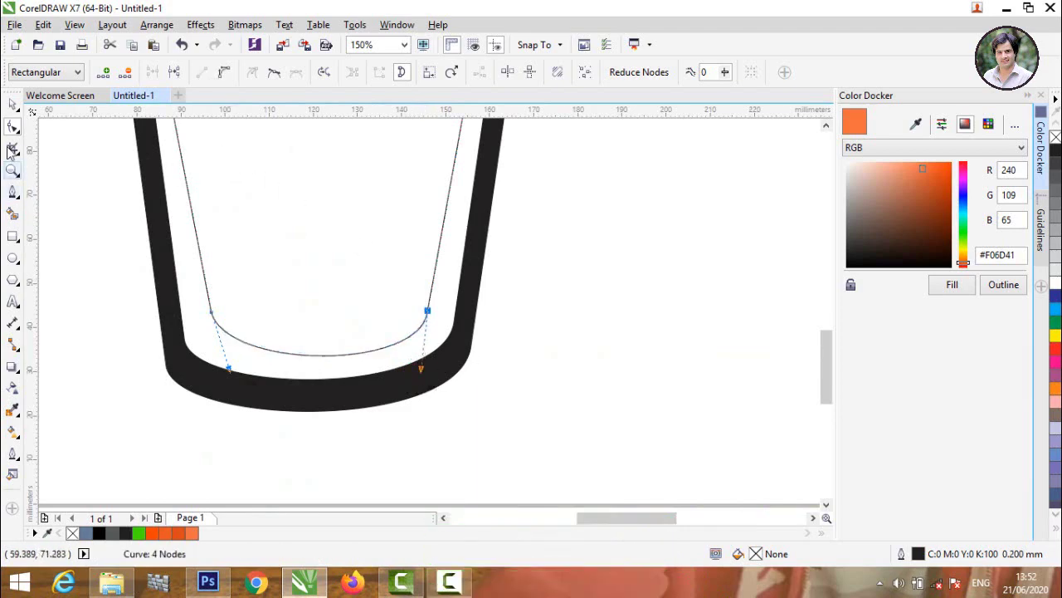
{"action": "left_click", "coordinate": [12, 106]}
{"action": "left_click", "coordinate": [71, 178]}
{"action": "scroll", "coordinate": [449, 378], "scroll_direction": "down", "scroll_amount": 2}
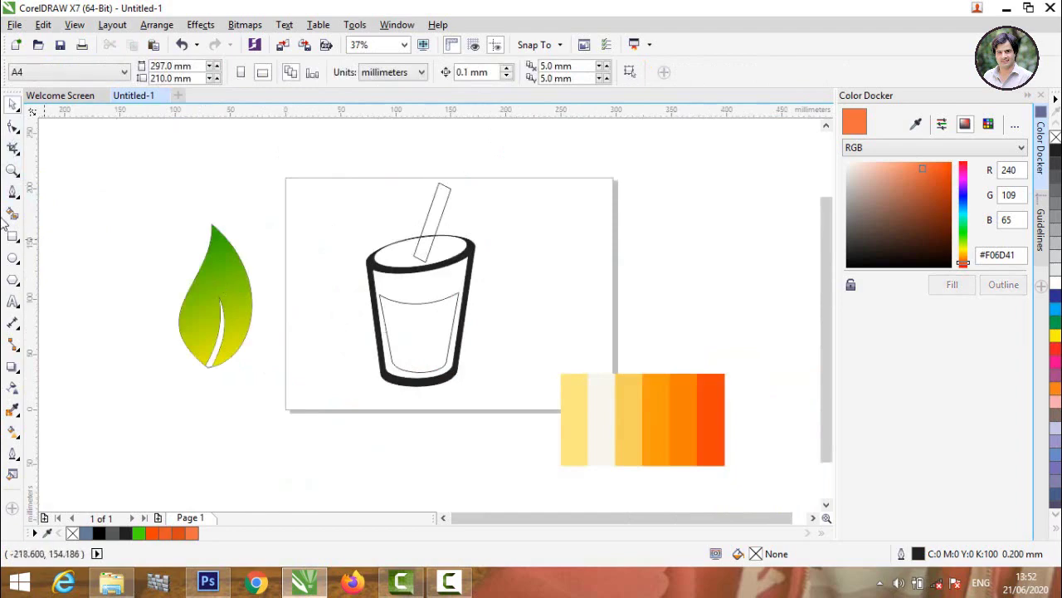
- Smart-fill the inner liquid shape and colour it with red-orange #F34209 sampled from the darkest palette swatch
{"action": "left_click", "coordinate": [11, 214]}
{"action": "left_click", "coordinate": [398, 338]}
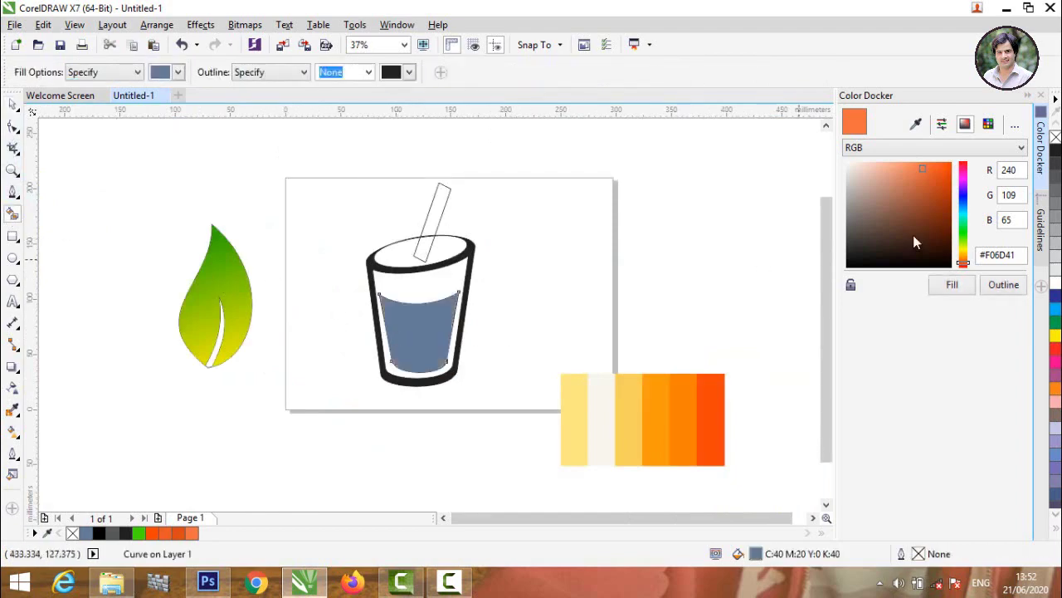
{"action": "left_click", "coordinate": [917, 126]}
{"action": "left_click", "coordinate": [711, 409]}
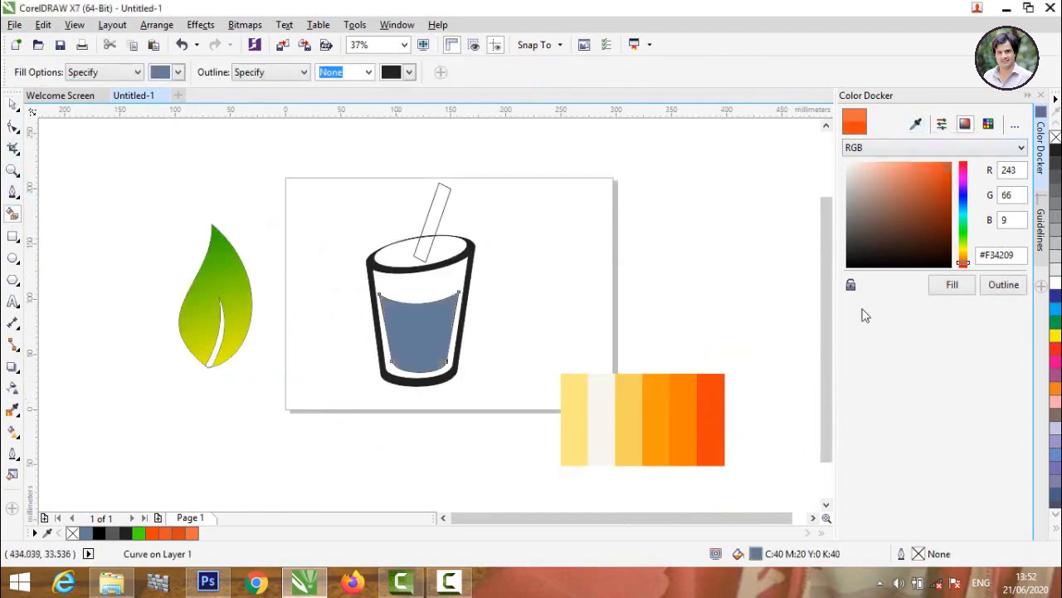
{"action": "left_click", "coordinate": [952, 285]}
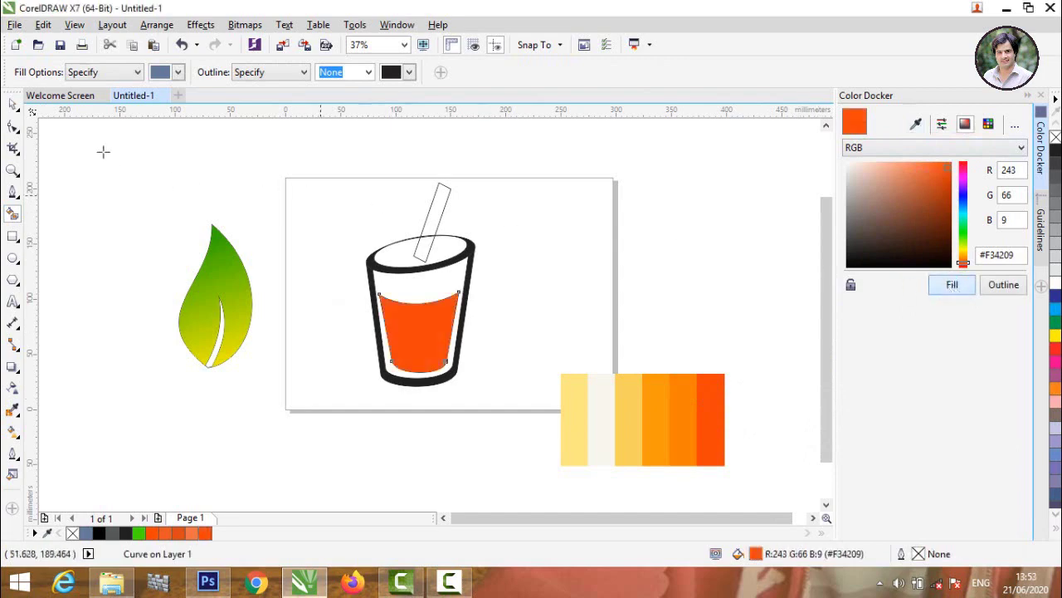
{"action": "left_click", "coordinate": [12, 105]}
{"action": "left_click", "coordinate": [363, 218]}
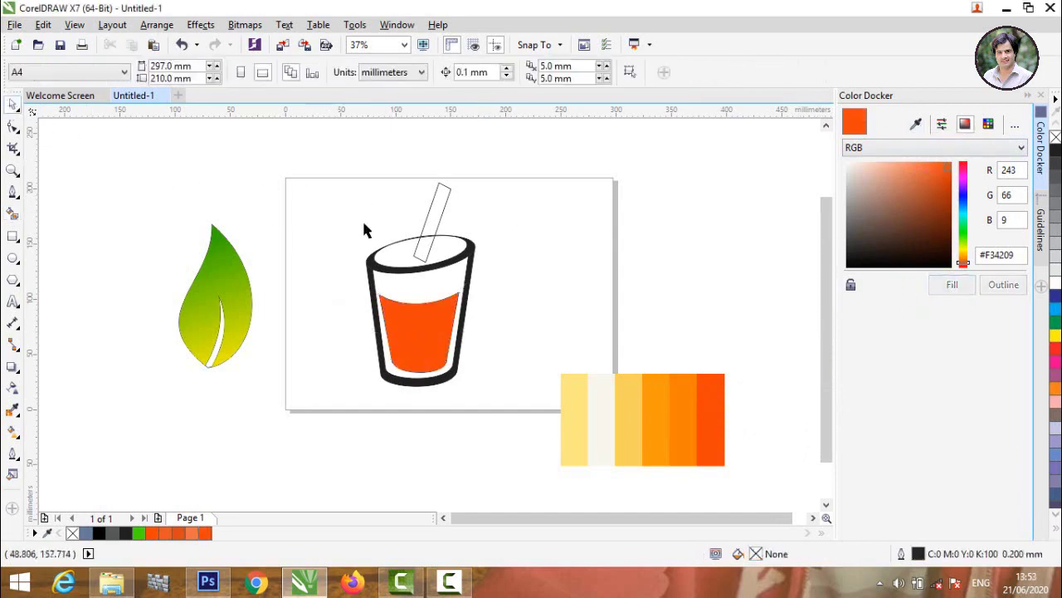
- Smart-fill both parts of the straw, above and inside the cup's rim, with the default blue-grey
{"action": "left_click", "coordinate": [15, 215]}
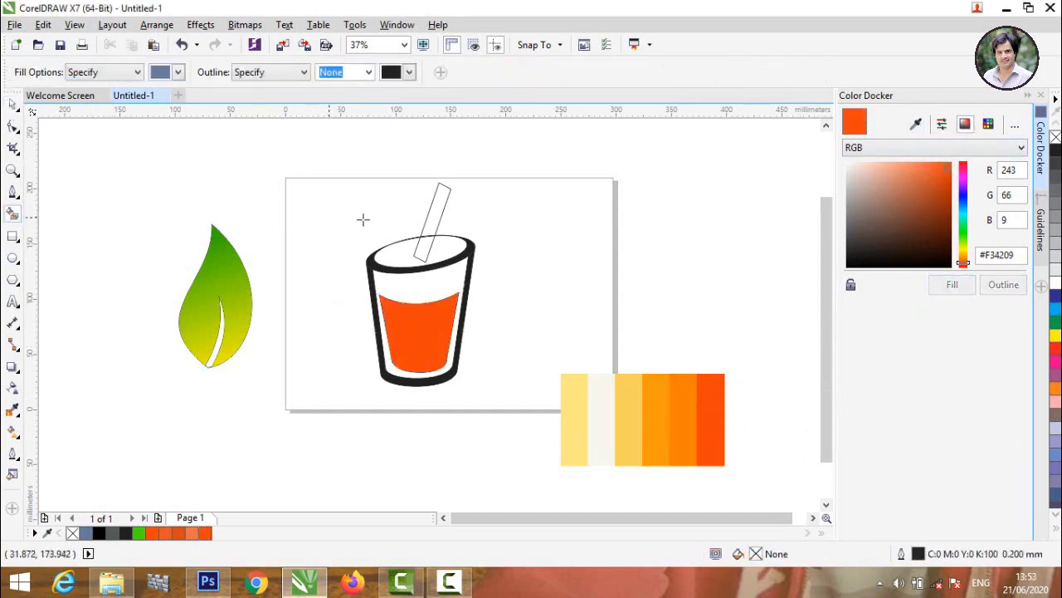
{"action": "left_click", "coordinate": [433, 215]}
{"action": "left_click", "coordinate": [425, 247]}
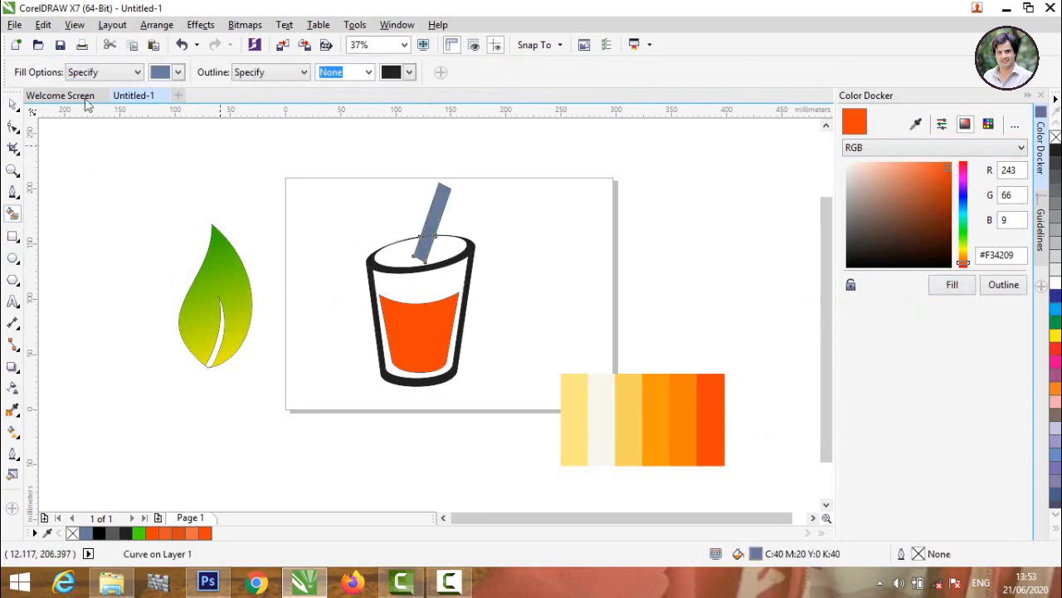
{"action": "left_click", "coordinate": [12, 105]}
{"action": "left_click", "coordinate": [95, 155]}
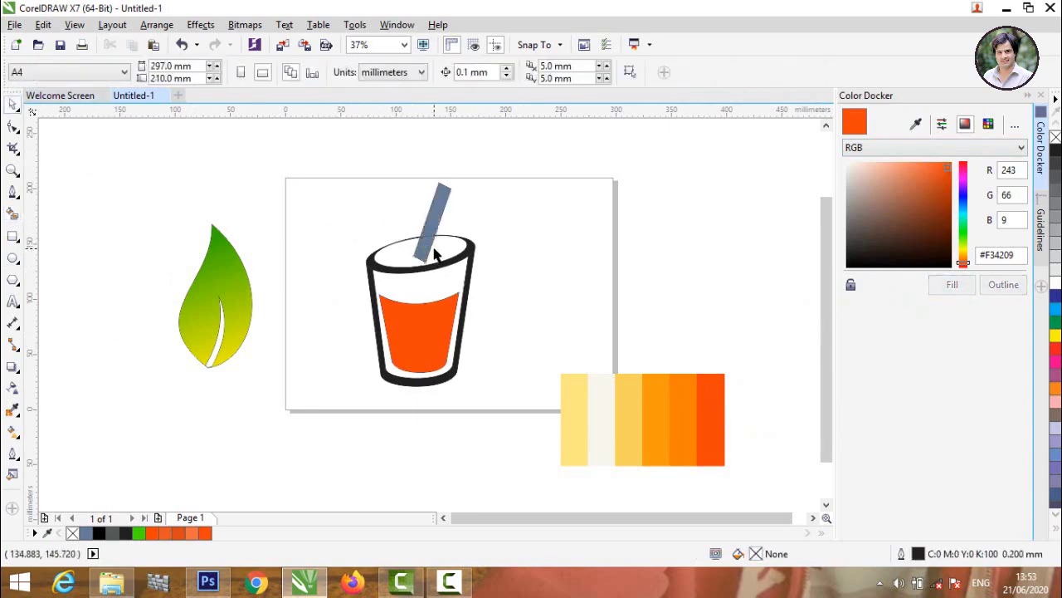
- Weld the two filled straw parts into a single shape
{"action": "left_click", "coordinate": [426, 251]}
{"action": "left_click", "coordinate": [436, 210], "text": "shift"}
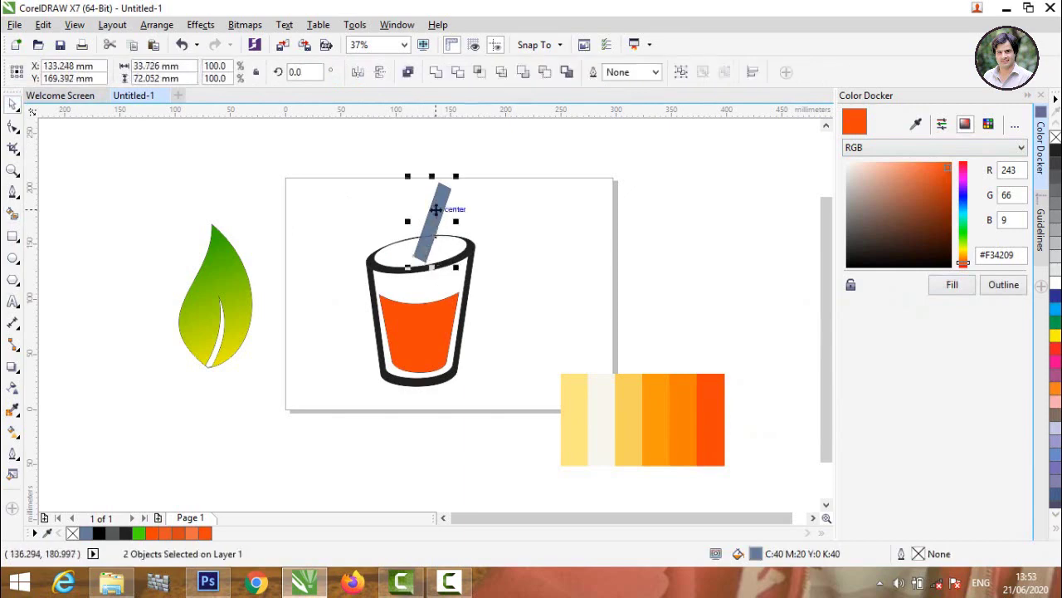
{"action": "left_click", "coordinate": [438, 75]}
{"action": "left_click", "coordinate": [505, 181]}
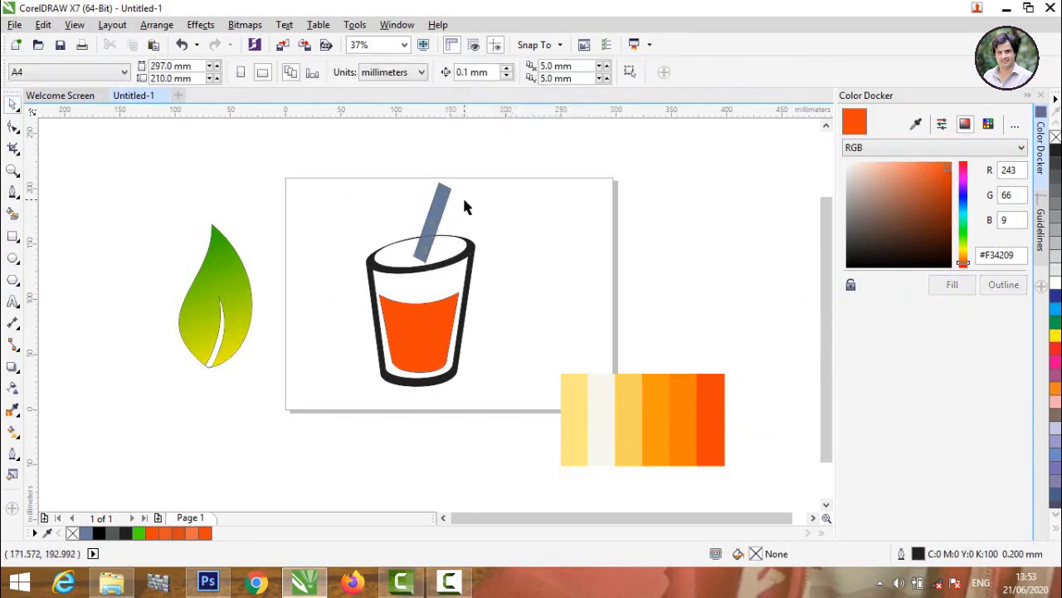
- Recolour the welded straw with 60% black and deselect it
{"action": "left_click", "coordinate": [440, 223]}
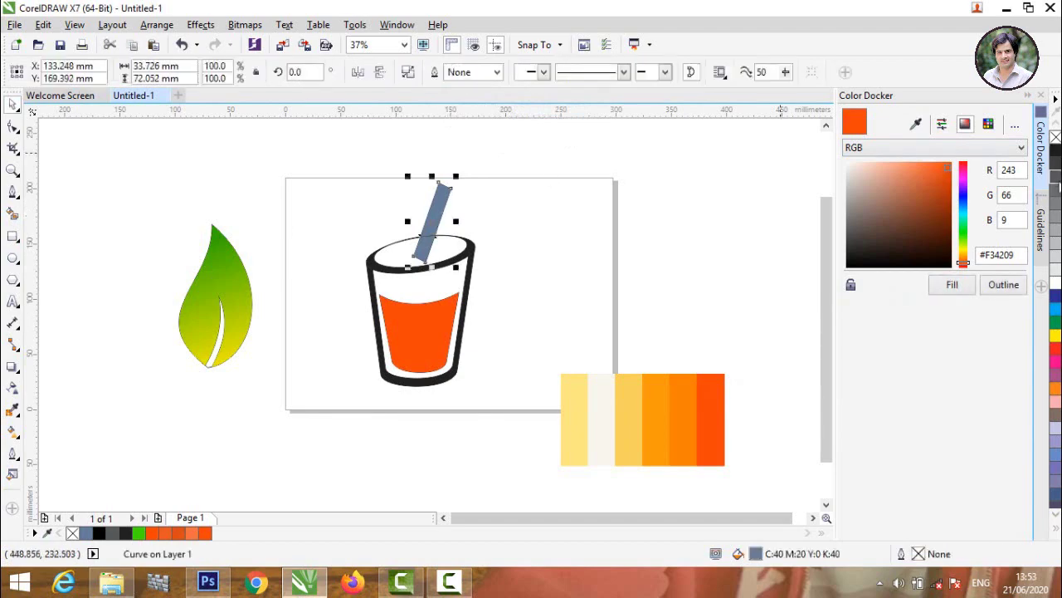
{"action": "left_click", "coordinate": [561, 225]}
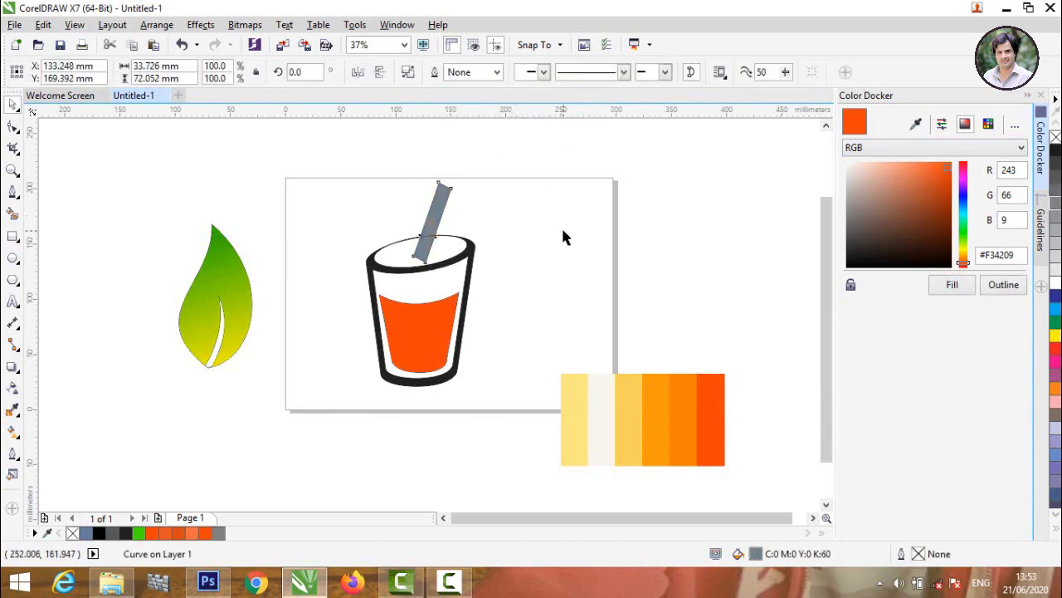
{"action": "scroll", "coordinate": [390, 230], "scroll_direction": "down", "scroll_amount": 2}
{"action": "scroll", "coordinate": [277, 295], "scroll_direction": "up", "scroll_amount": 2}
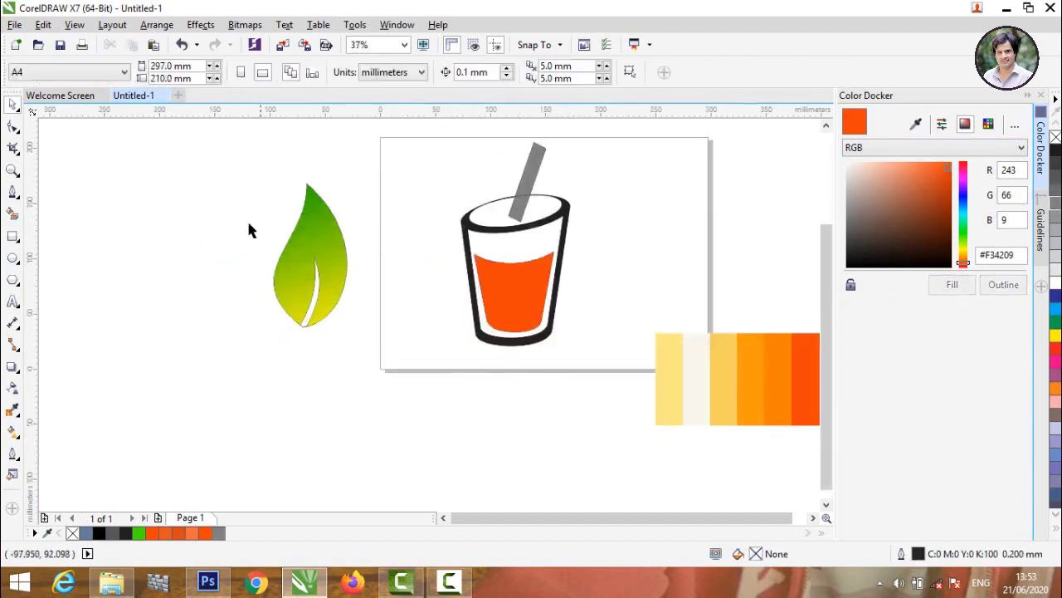
- Set the outline width of all the leaf objects to None
{"action": "left_click_drag", "start_coordinate": [280, 174], "coordinate": [383, 442]}
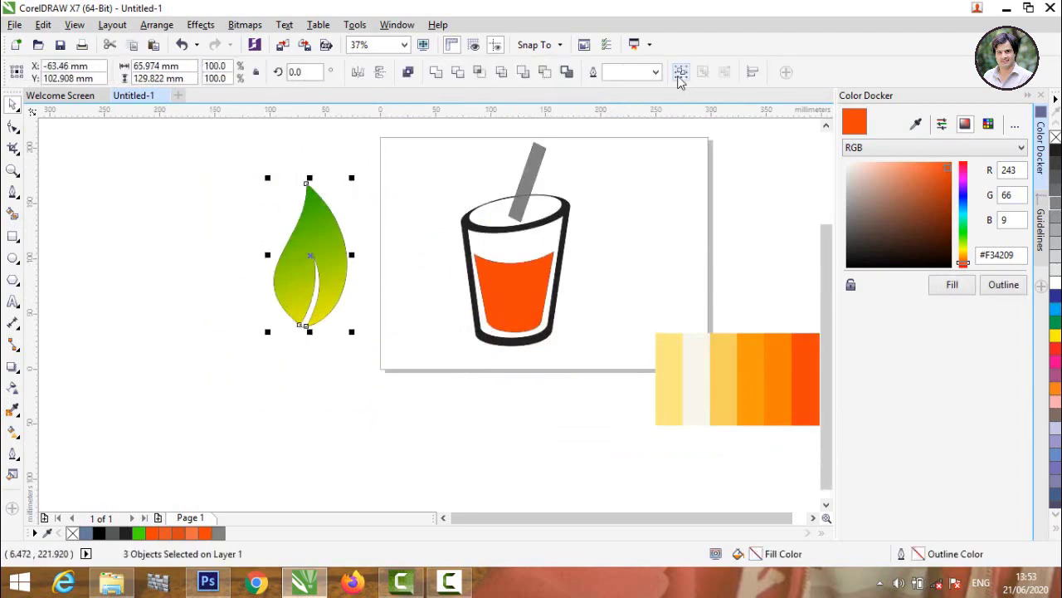
{"action": "left_click", "coordinate": [656, 73]}
{"action": "left_click", "coordinate": [616, 86]}
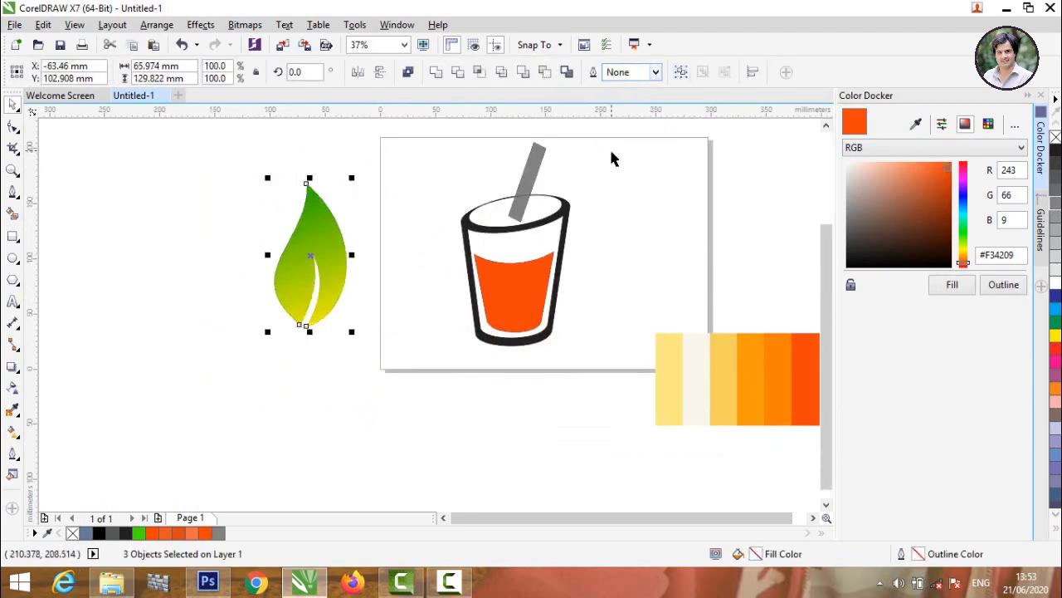
{"action": "left_click", "coordinate": [370, 241]}
- Move the filled leaf farther from the page and rotate it about 44.5 degrees counter-clockwise
{"action": "left_click_drag", "start_coordinate": [324, 247], "coordinate": [263, 263]}
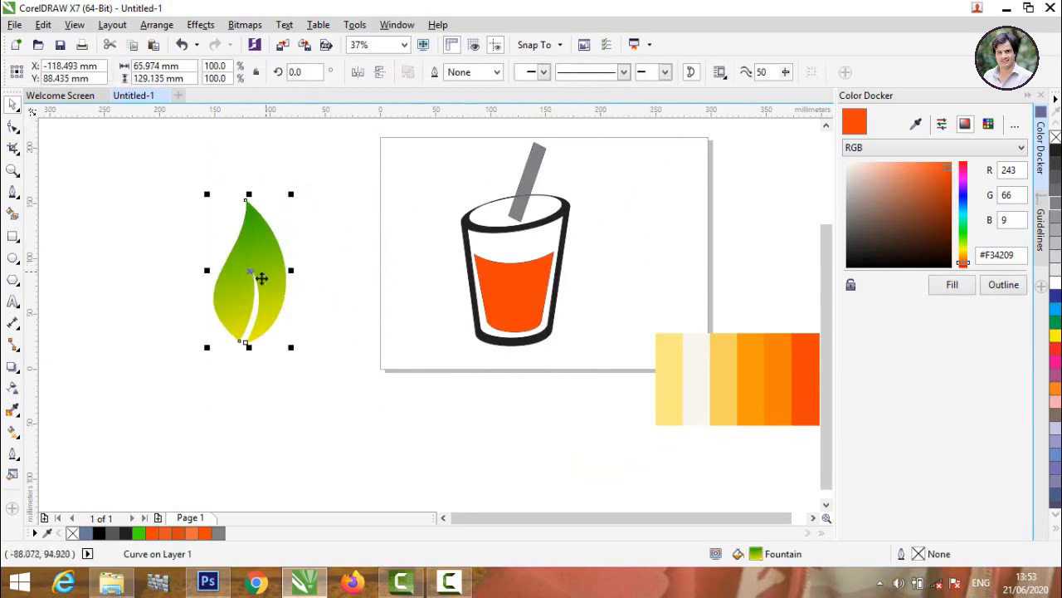
{"action": "left_click", "coordinate": [261, 278]}
{"action": "left_click_drag", "start_coordinate": [292, 195], "coordinate": [226, 191]}
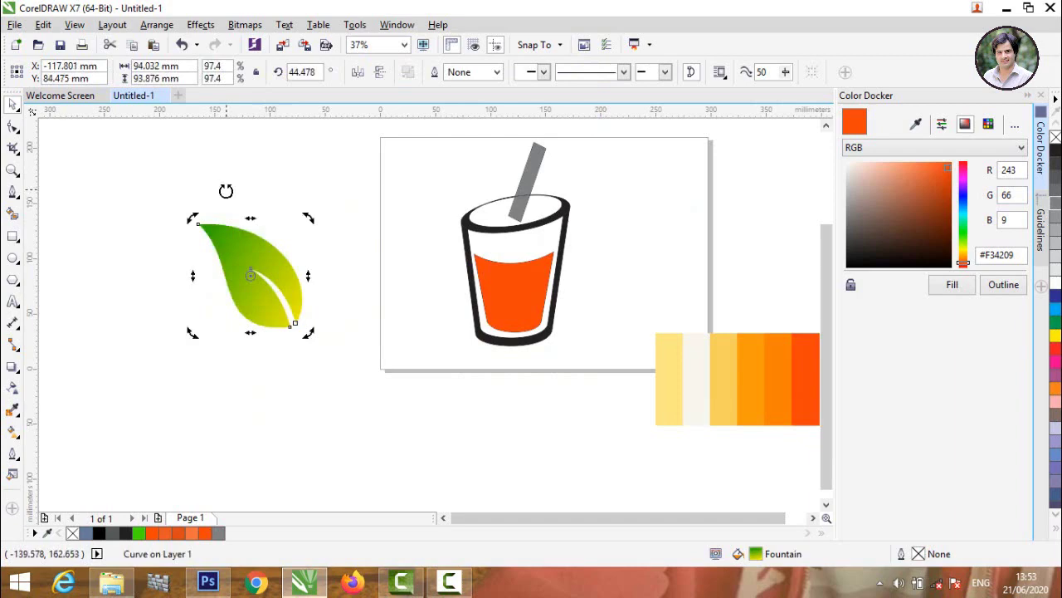
{"action": "left_click", "coordinate": [401, 233]}
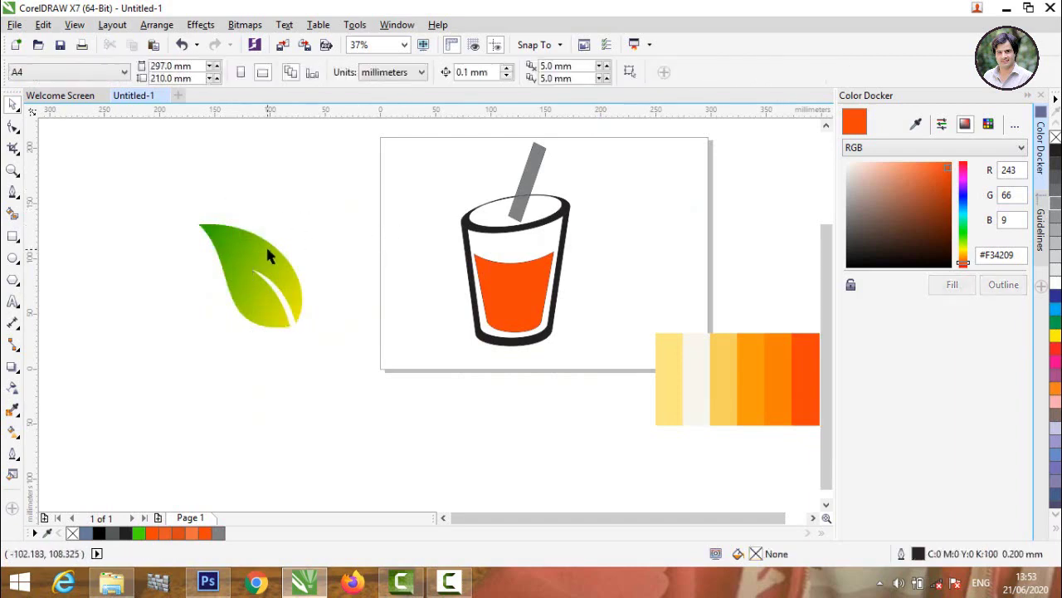
- Place a horizontally mirrored copy of the leaf beside the original, on its right side
{"action": "left_click", "coordinate": [264, 250]}
{"action": "key", "text": "ctrl+c"}
{"action": "key", "text": "ctrl+v"}
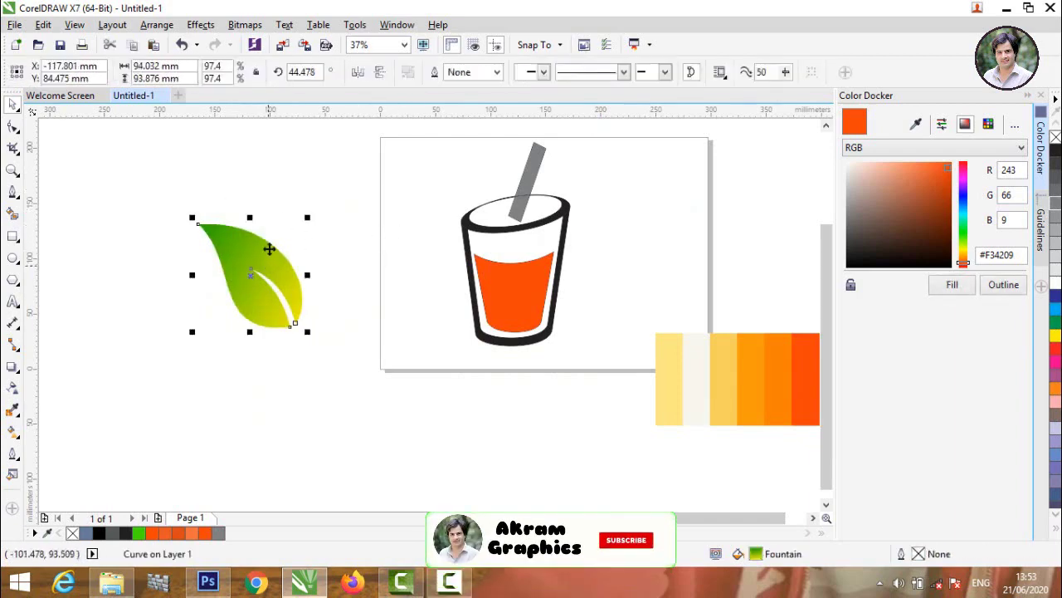
{"action": "left_click", "coordinate": [379, 71]}
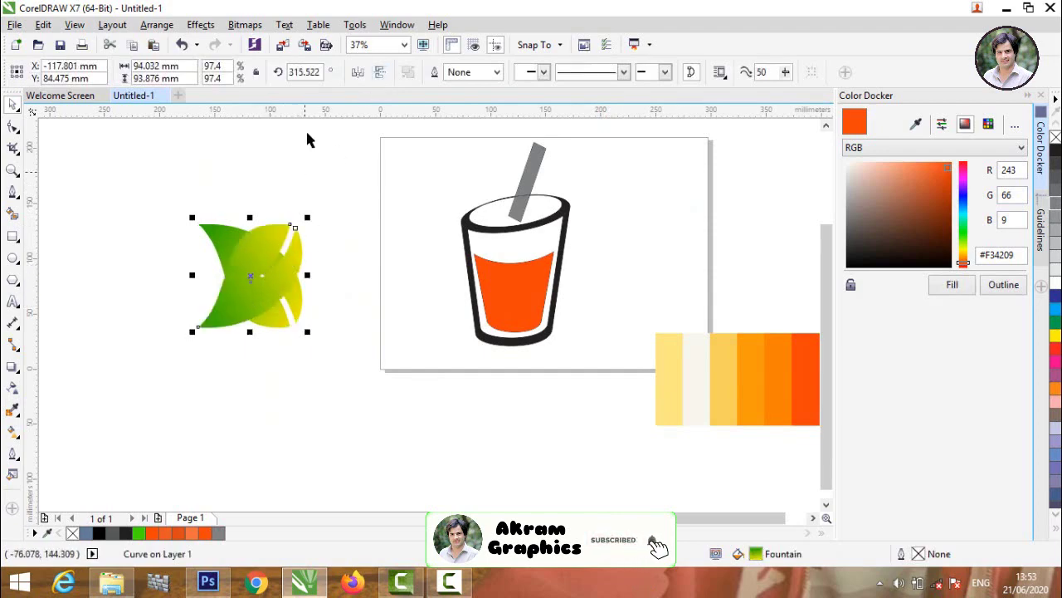
{"action": "left_click", "coordinate": [358, 73]}
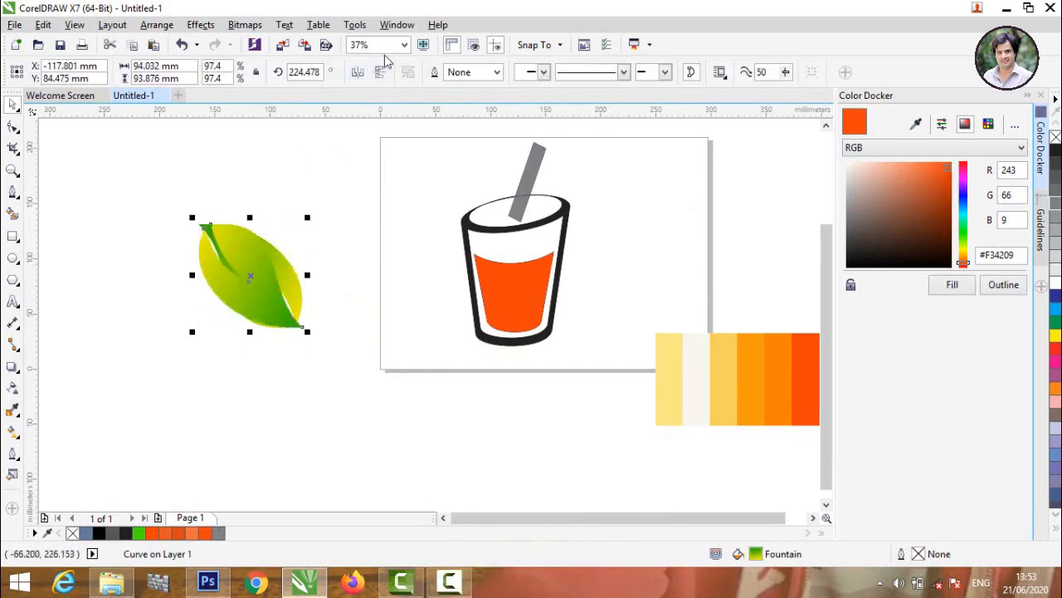
{"action": "left_click", "coordinate": [381, 73]}
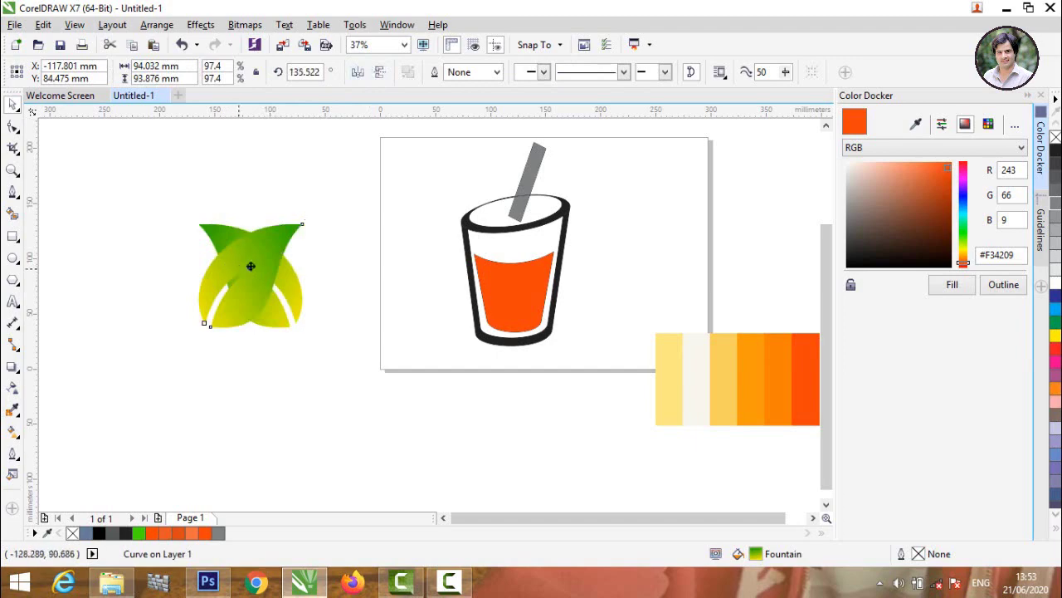
{"action": "left_click_drag", "start_coordinate": [243, 266], "coordinate": [352, 264]}
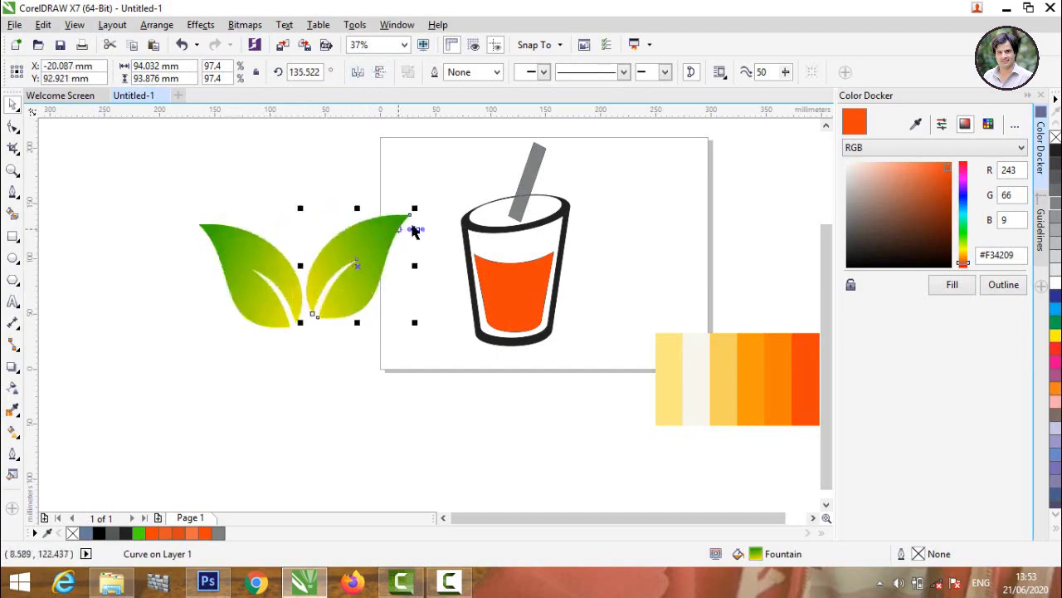
- Shrink the mirrored leaf to less than half size and place it against the large leaf's lower right side
{"action": "left_click_drag", "start_coordinate": [415, 208], "coordinate": [380, 246]}
{"action": "left_click", "coordinate": [326, 243]}
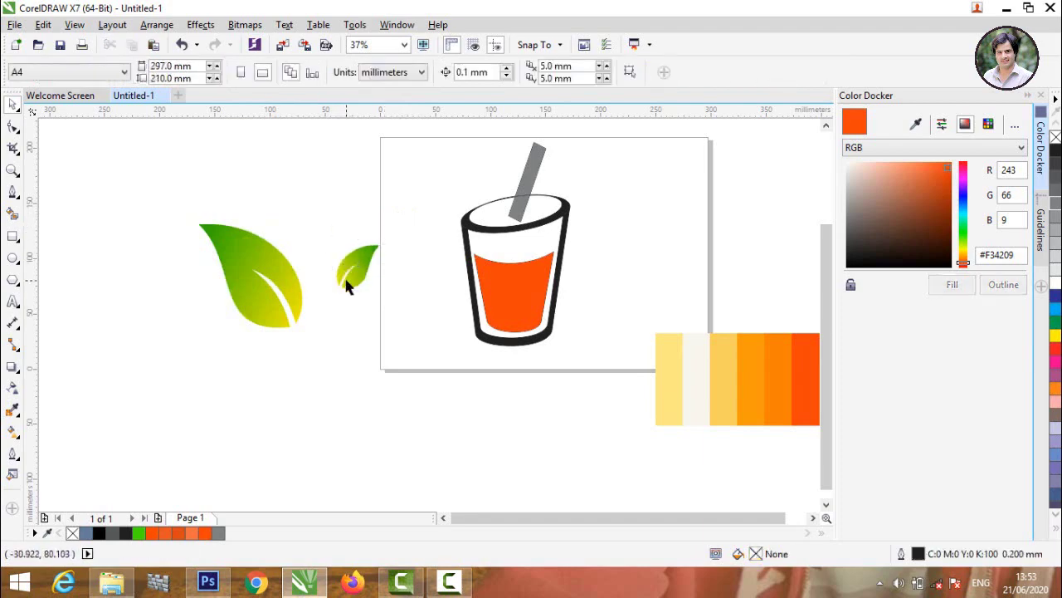
{"action": "left_click_drag", "start_coordinate": [341, 277], "coordinate": [312, 308]}
{"action": "left_click", "coordinate": [248, 264]}
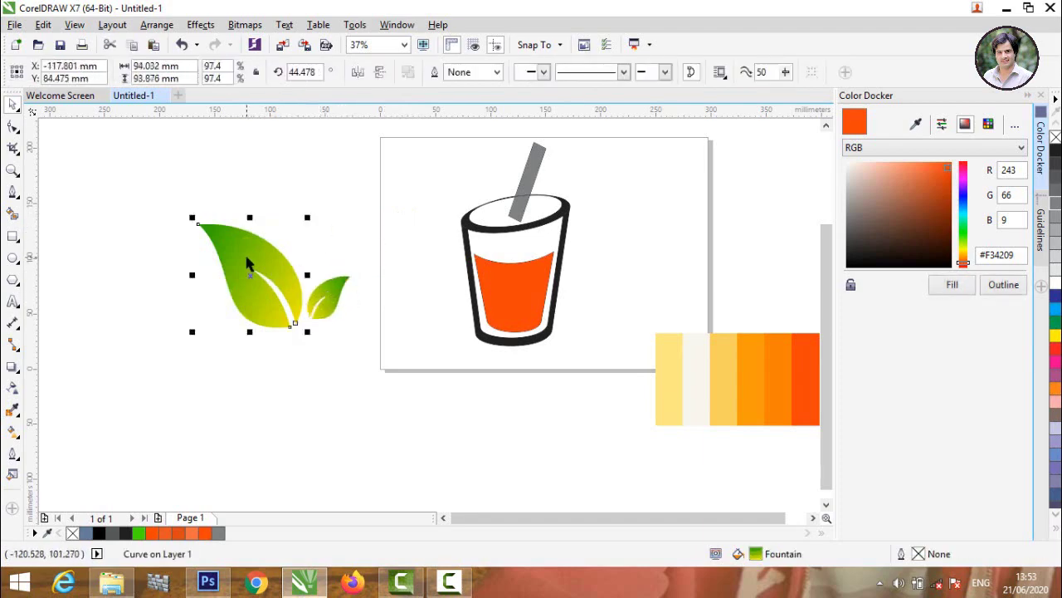
- Shrink the large leaf to about 55 mm wide and place the small leaf against its lower right side
{"action": "left_click_drag", "start_coordinate": [190, 215], "coordinate": [213, 239]}
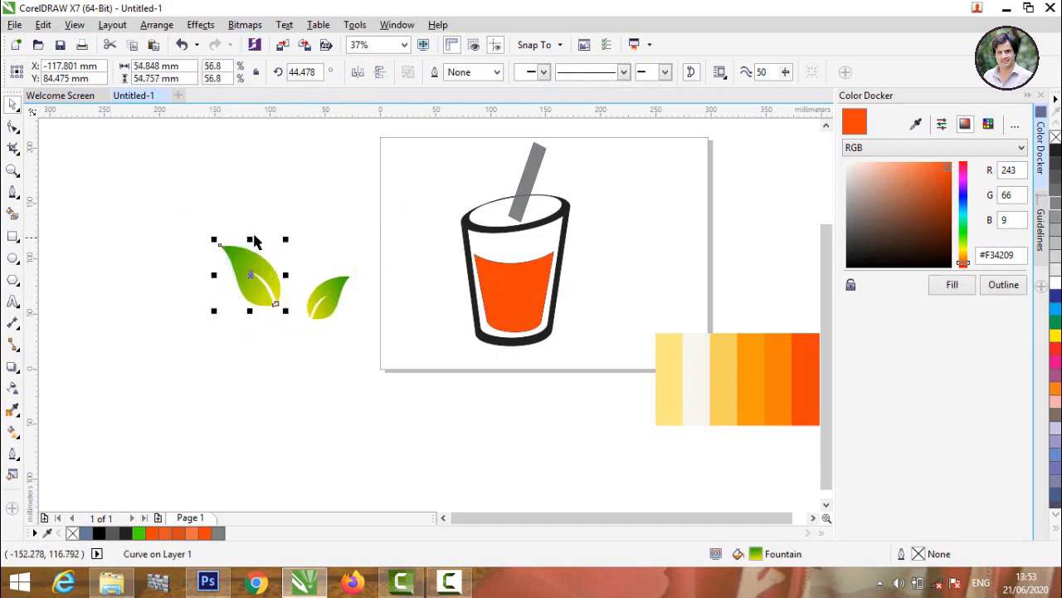
{"action": "left_click", "coordinate": [323, 327]}
{"action": "scroll", "coordinate": [199, 241], "scroll_direction": "up", "scroll_amount": 3}
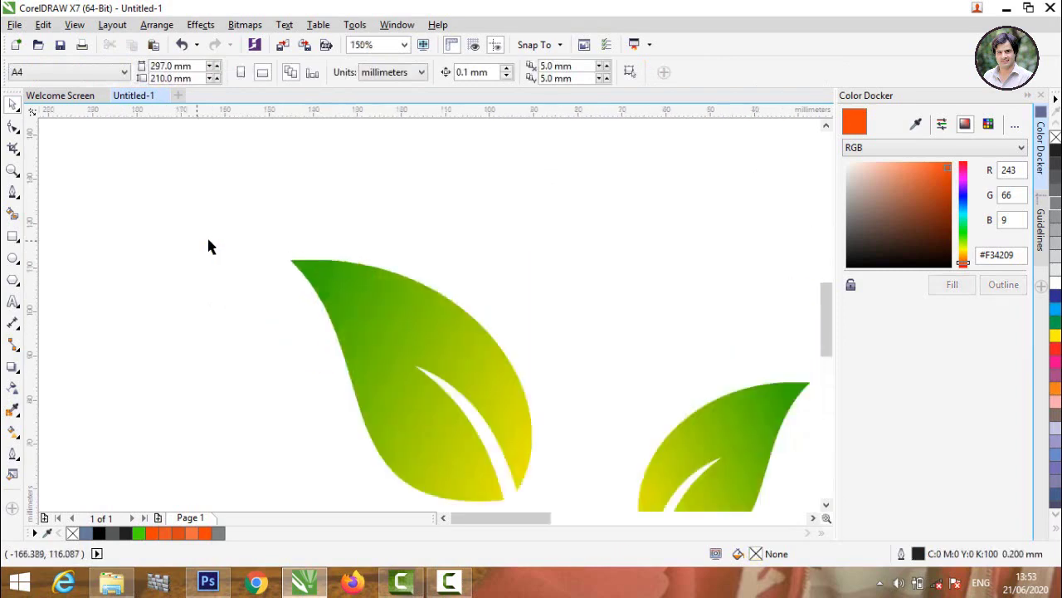
{"action": "scroll", "coordinate": [312, 247], "scroll_direction": "down", "scroll_amount": 3}
{"action": "left_click_drag", "start_coordinate": [323, 303], "coordinate": [300, 289]}
- Group the four leaf objects and place the group, scaled to about 52 mm wide, above the cup's upper-left rim
{"action": "left_click_drag", "start_coordinate": [143, 172], "coordinate": [357, 393]}
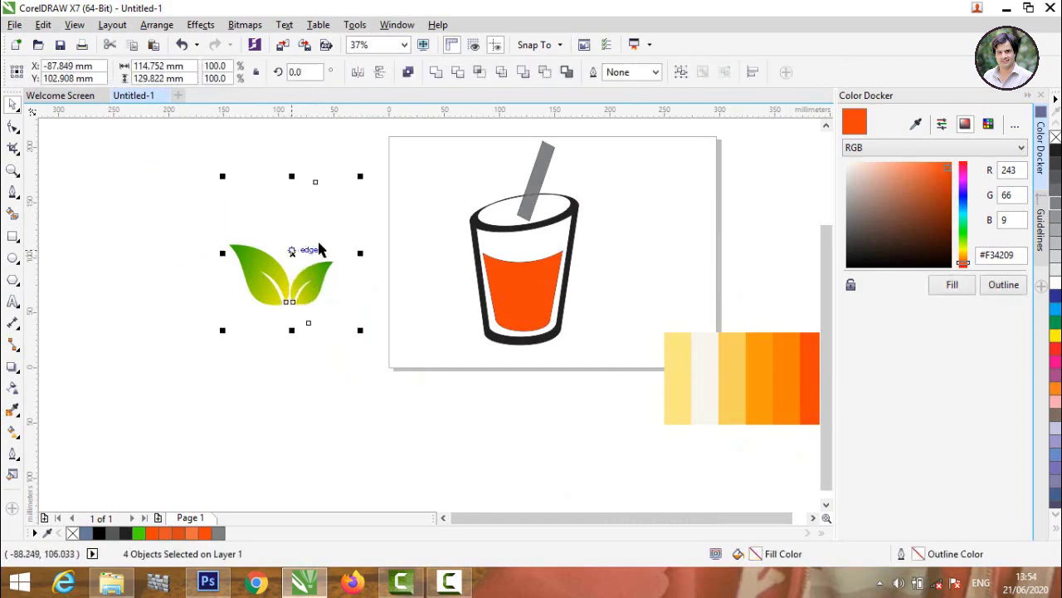
{"action": "left_click", "coordinate": [682, 74]}
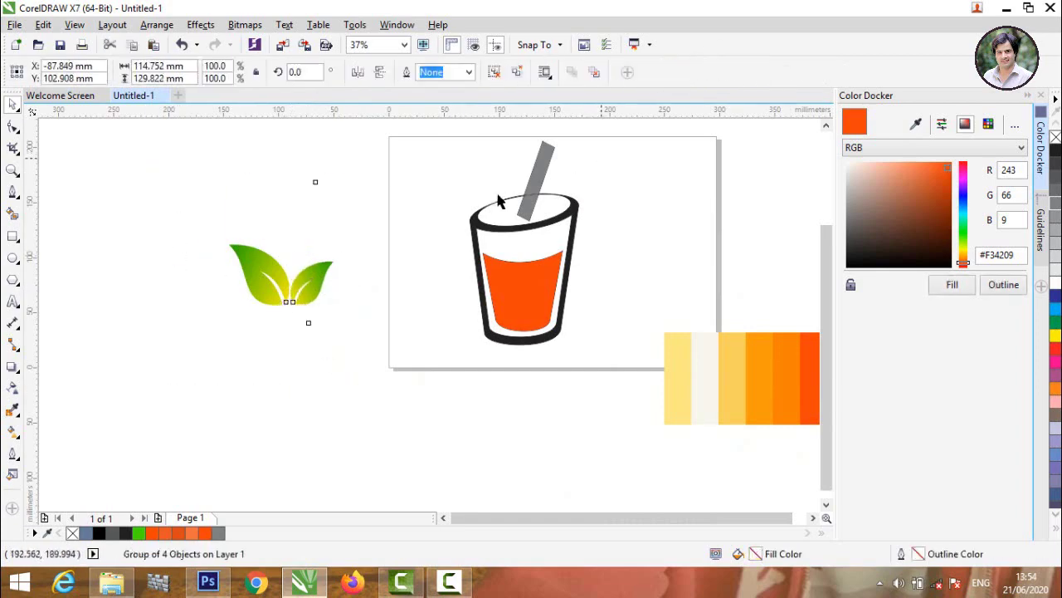
{"action": "left_click", "coordinate": [388, 231]}
{"action": "scroll", "coordinate": [388, 232], "scroll_direction": "down", "scroll_amount": 1}
{"action": "left_click_drag", "start_coordinate": [330, 257], "coordinate": [429, 201]}
{"action": "scroll", "coordinate": [403, 185], "scroll_direction": "up", "scroll_amount": 4}
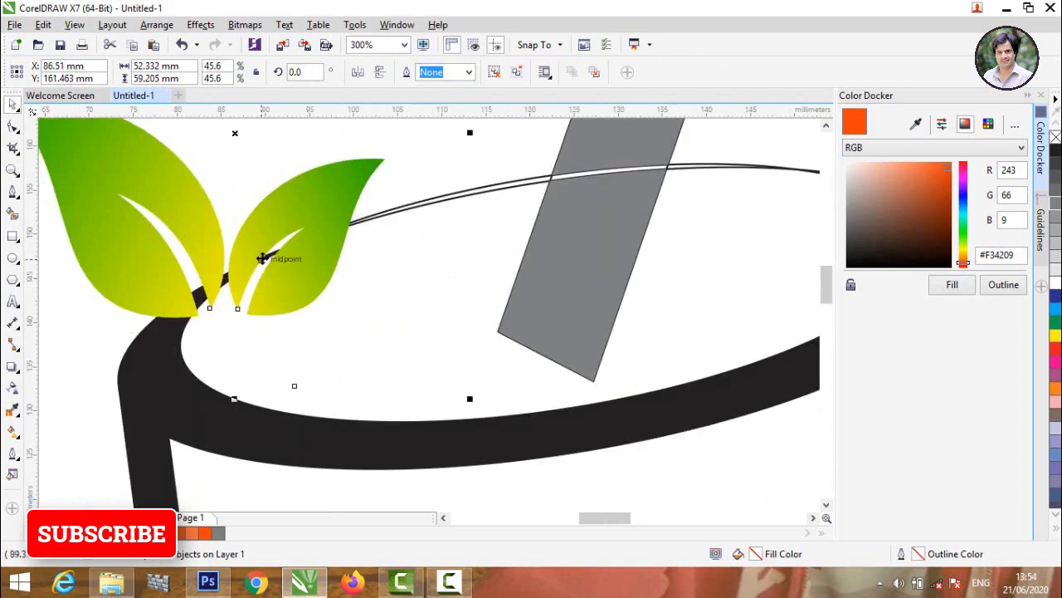
{"action": "scroll", "coordinate": [262, 258], "scroll_direction": "down", "scroll_amount": 2}
{"action": "left_click_drag", "start_coordinate": [335, 308], "coordinate": [355, 277]}
{"action": "left_click", "coordinate": [170, 268]}
- Move the colour palette bitmap off the page to the empty area beyond its right edge
{"action": "scroll", "coordinate": [170, 274], "scroll_direction": "down", "scroll_amount": 5}
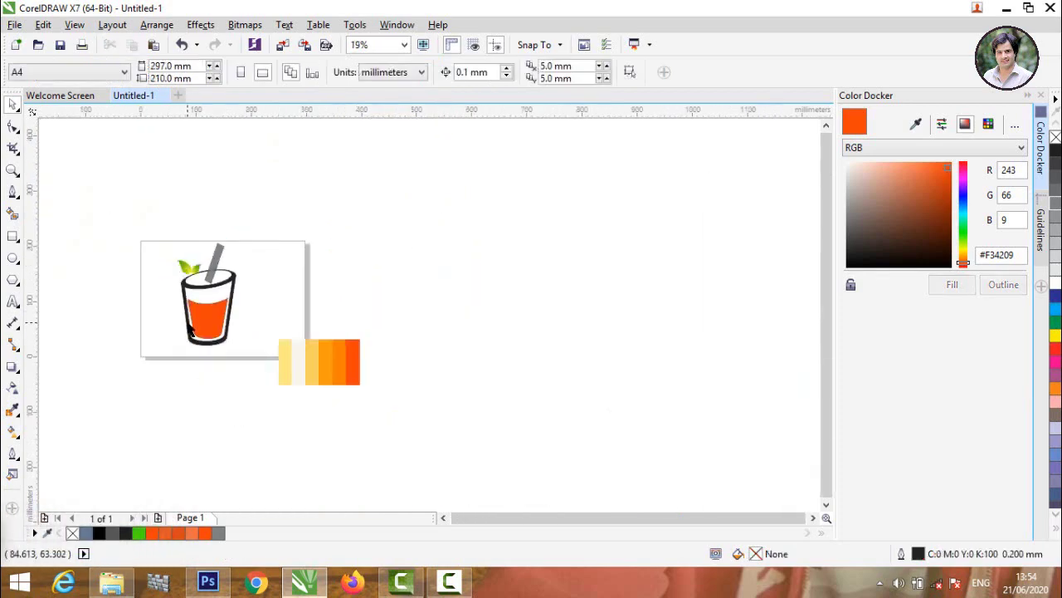
{"action": "scroll", "coordinate": [188, 332], "scroll_direction": "up", "scroll_amount": 2}
{"action": "scroll", "coordinate": [445, 355], "scroll_direction": "down", "scroll_amount": 2}
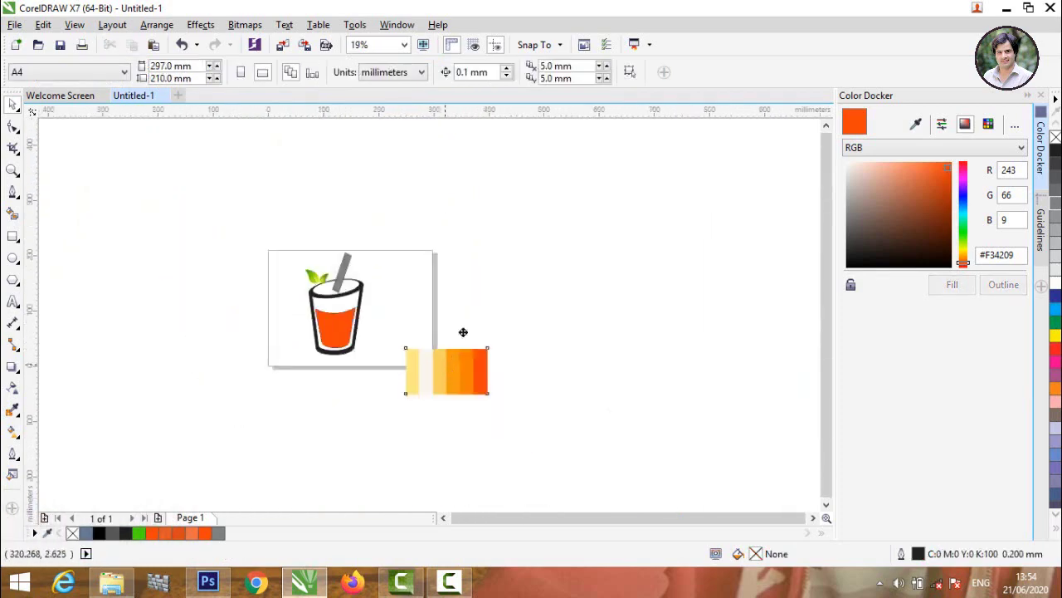
{"action": "left_click_drag", "start_coordinate": [463, 365], "coordinate": [498, 298]}
{"action": "scroll", "coordinate": [327, 295], "scroll_direction": "up", "scroll_amount": 2}
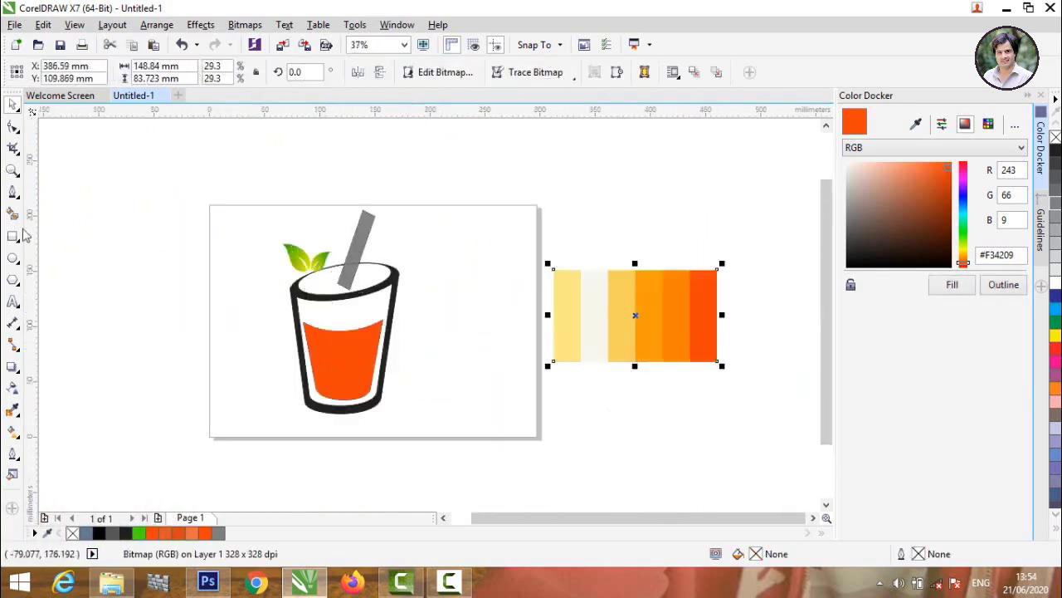
- Add the artistic text "JUICE SHOP" below the cup and enlarge it to about 84 pt
{"action": "left_click", "coordinate": [13, 302]}
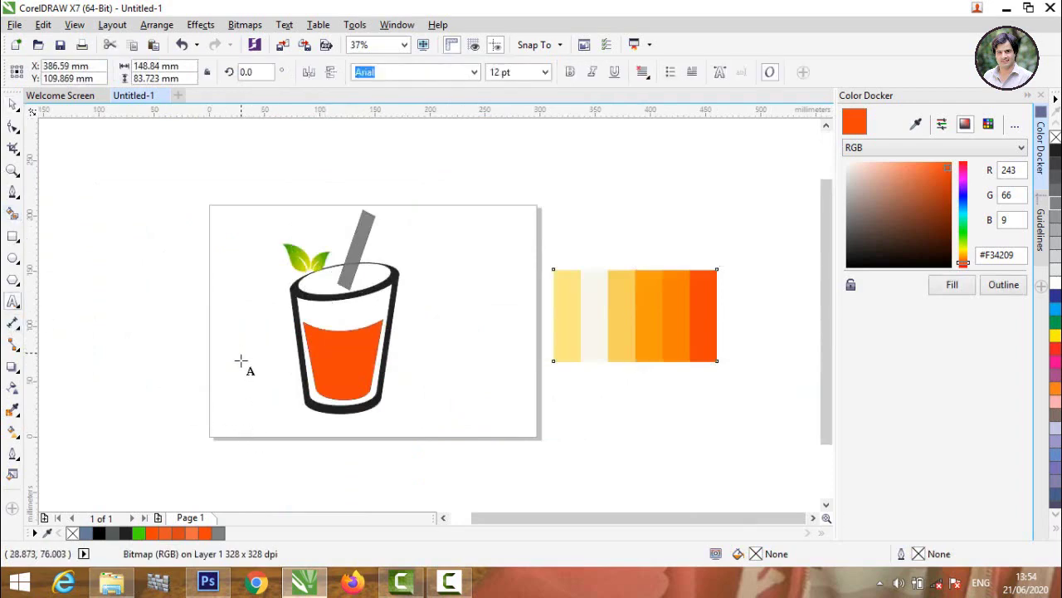
{"action": "left_click", "coordinate": [259, 444]}
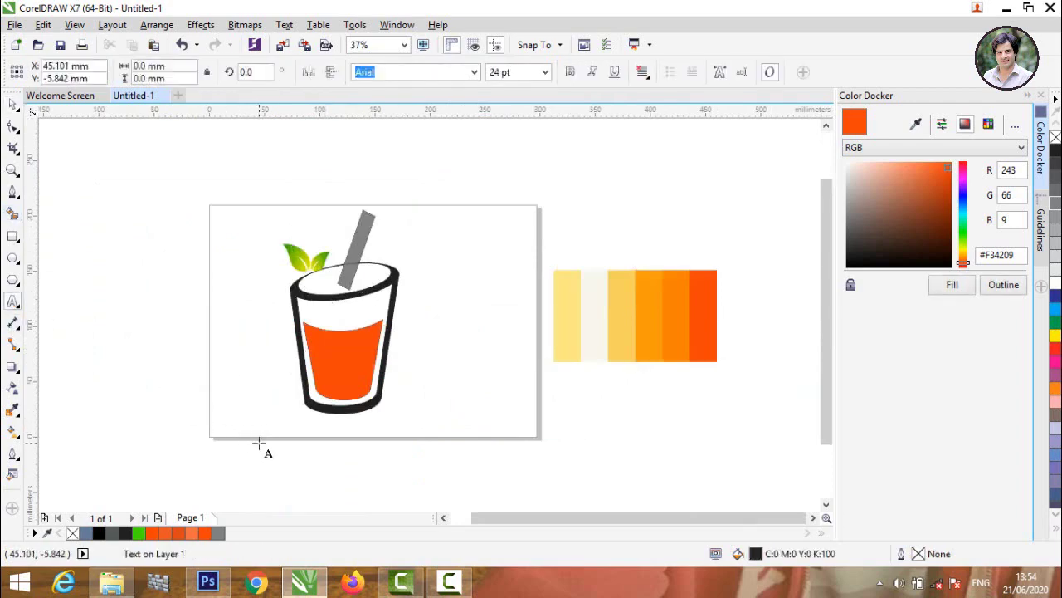
{"action": "key", "text": "Caps_Lock"}
{"action": "type", "text": "JUICE SHOP"}
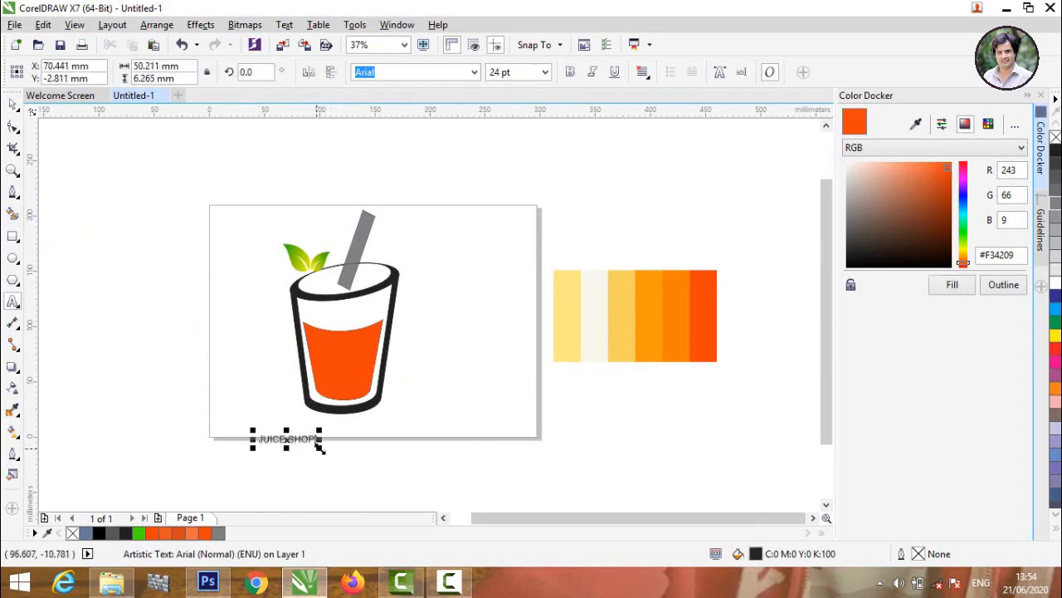
{"action": "left_click_drag", "start_coordinate": [318, 449], "coordinate": [361, 453]}
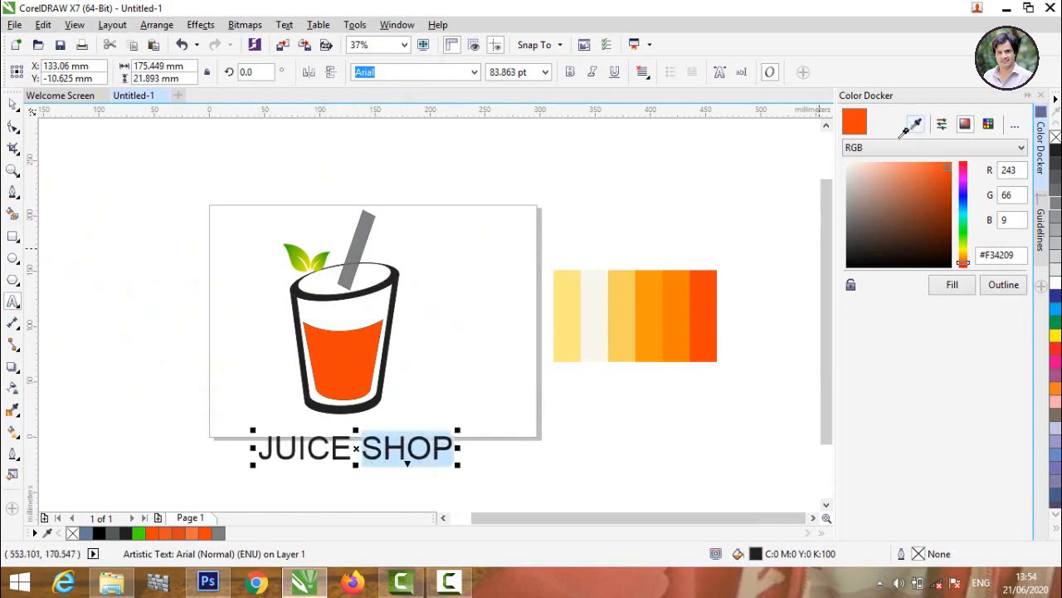
- Fill the word SHOP with the palette's orange-red (#F34209) and shift the text left beneath the cup
{"action": "left_click", "coordinate": [706, 303]}
{"action": "left_click", "coordinate": [951, 291]}
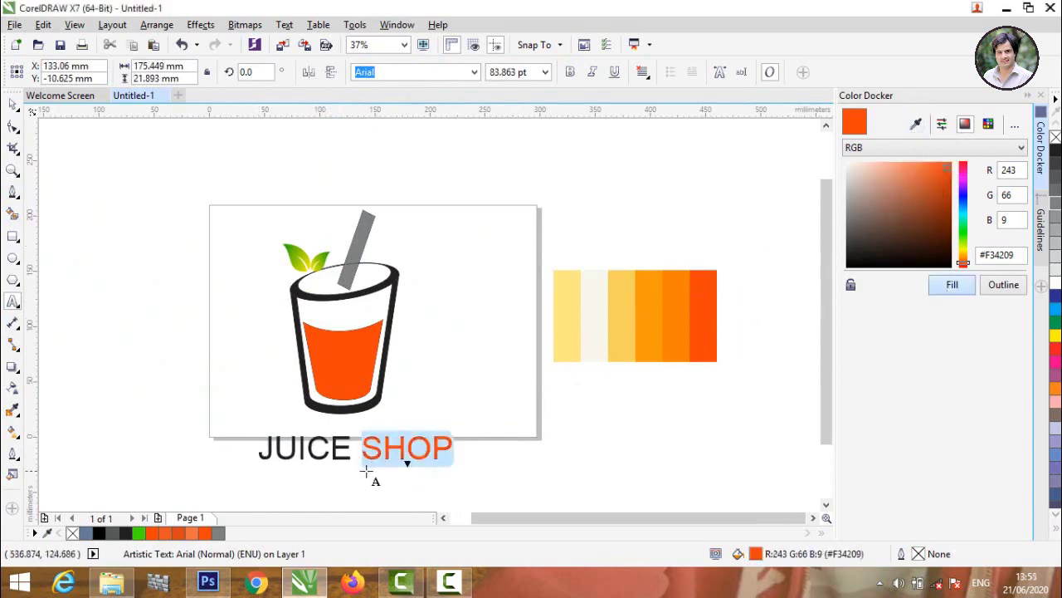
{"action": "left_click_drag", "start_coordinate": [357, 450], "coordinate": [328, 453]}
- Fill the word JUICE with a green of C 60, M 0, Y 100, K 0
{"action": "left_click", "coordinate": [327, 454]}
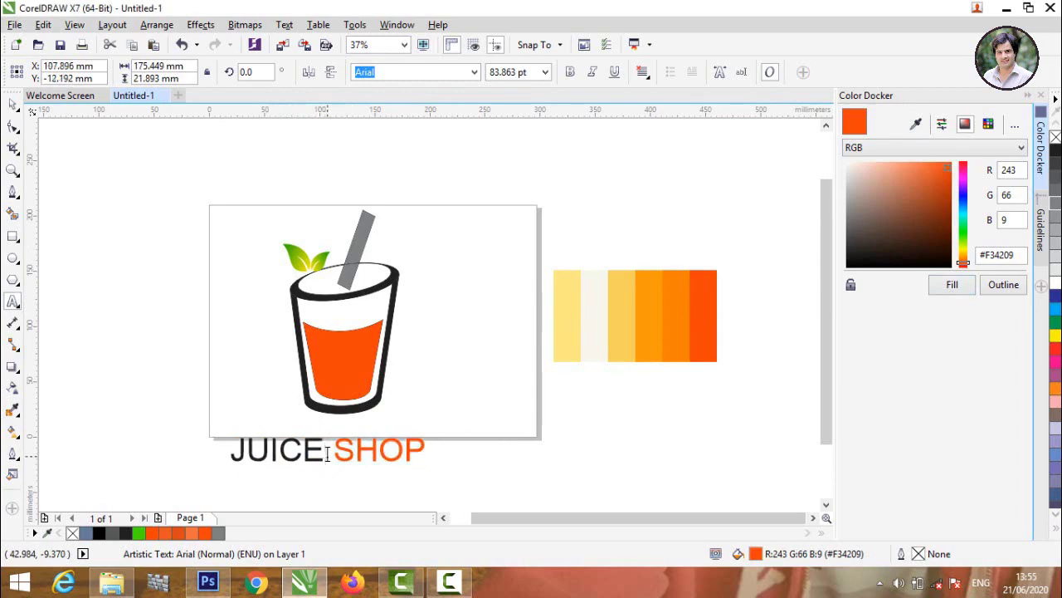
{"action": "double_click", "coordinate": [327, 454]}
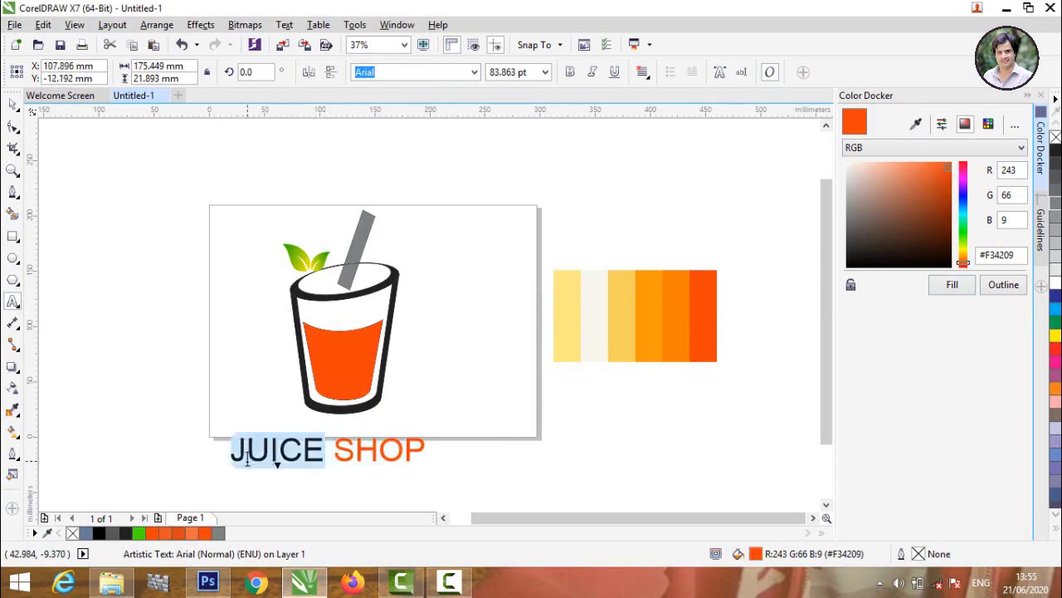
{"action": "left_click", "coordinate": [915, 125]}
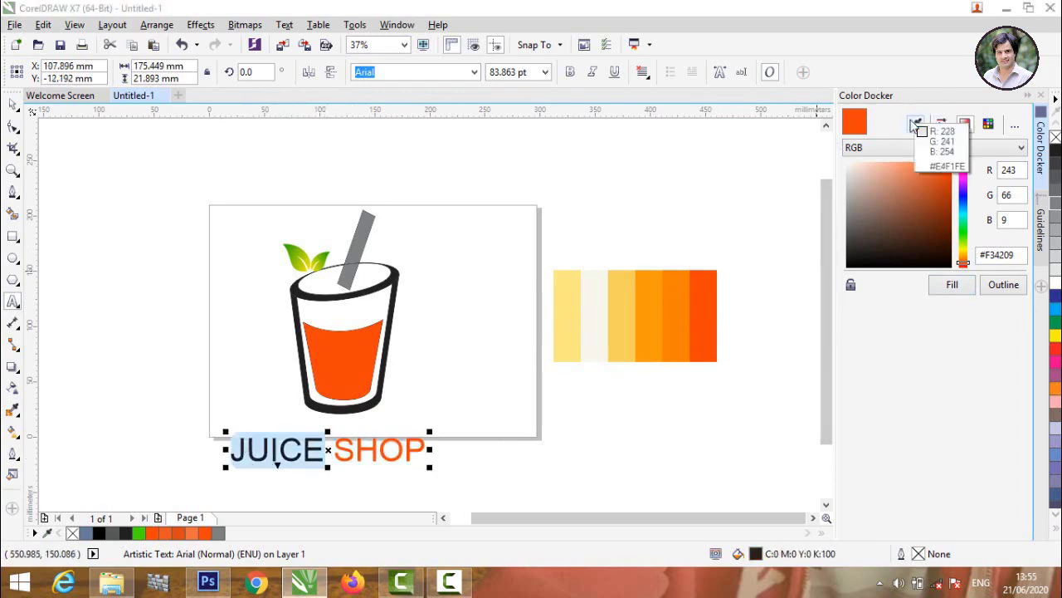
{"action": "left_click", "coordinate": [298, 249]}
{"action": "left_click_drag", "start_coordinate": [908, 189], "coordinate": [952, 177]}
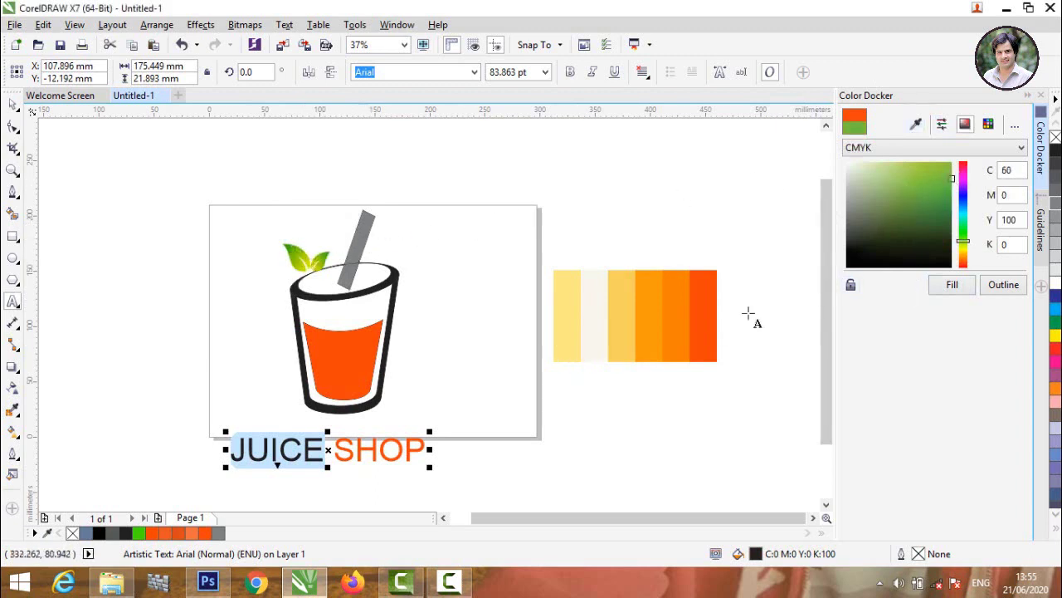
{"action": "left_click", "coordinate": [952, 285]}
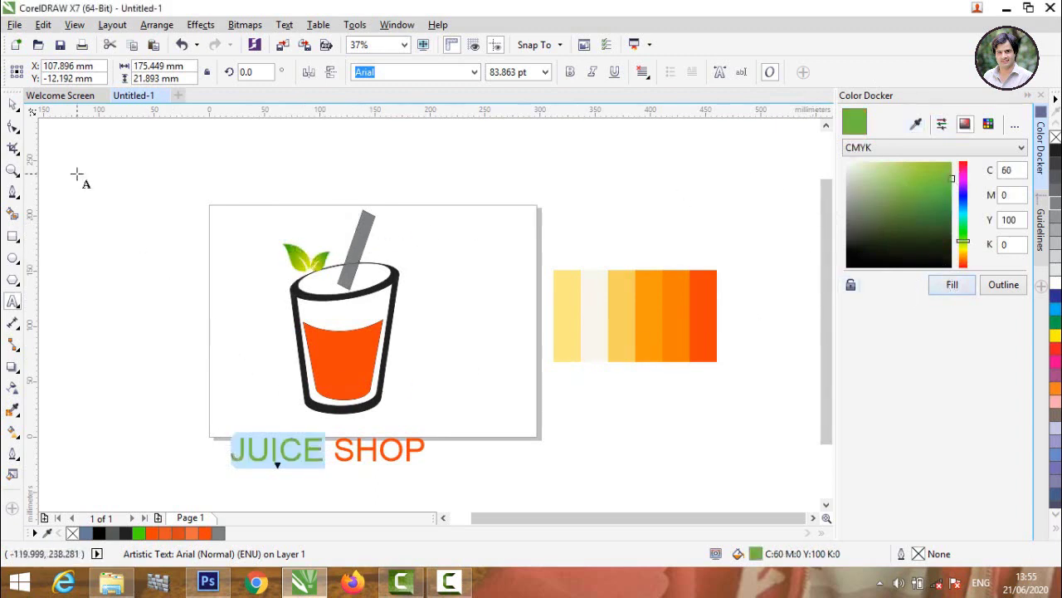
{"action": "left_click", "coordinate": [11, 107]}
{"action": "left_click", "coordinate": [149, 244]}
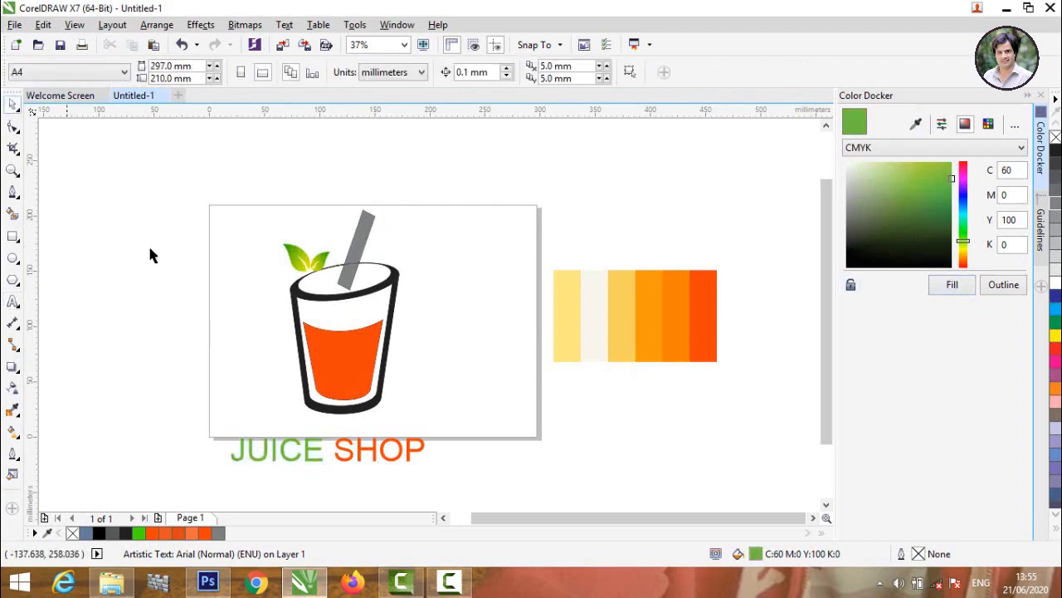
- Move the JUICE SHOP text up and slightly right so it sits just beneath the cup's base
{"action": "scroll", "coordinate": [195, 311], "scroll_direction": "down", "scroll_amount": 1}
{"action": "scroll", "coordinate": [274, 405], "scroll_direction": "up", "scroll_amount": 1}
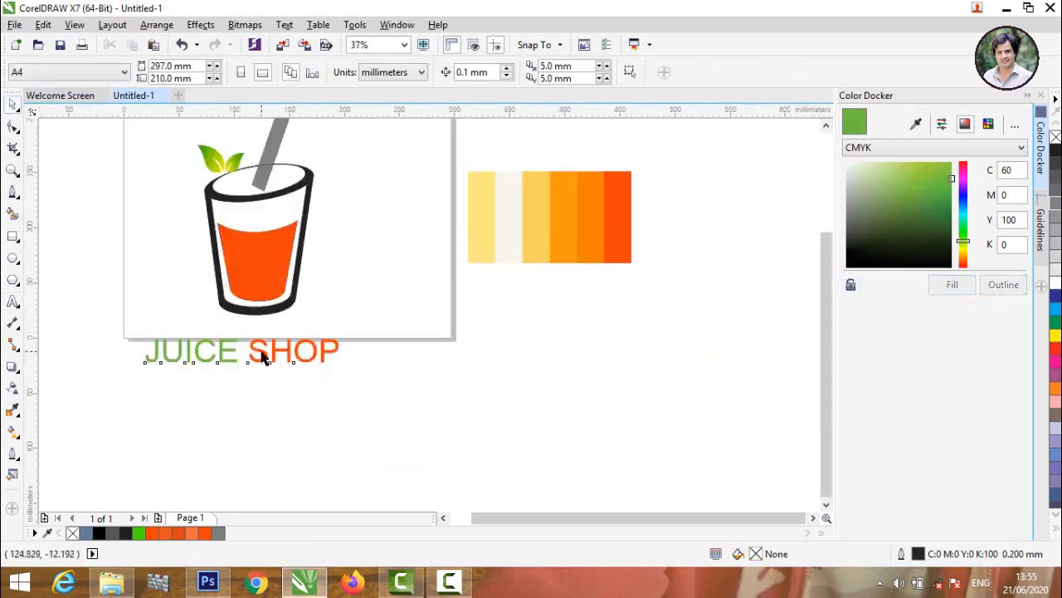
{"action": "mouse_move", "coordinate": [261, 355]}
{"action": "left_mouse_down"}
{"action": "mouse_move", "coordinate": [260, 345]}
{"action": "mouse_move", "coordinate": [275, 344]}
{"action": "left_mouse_up"}
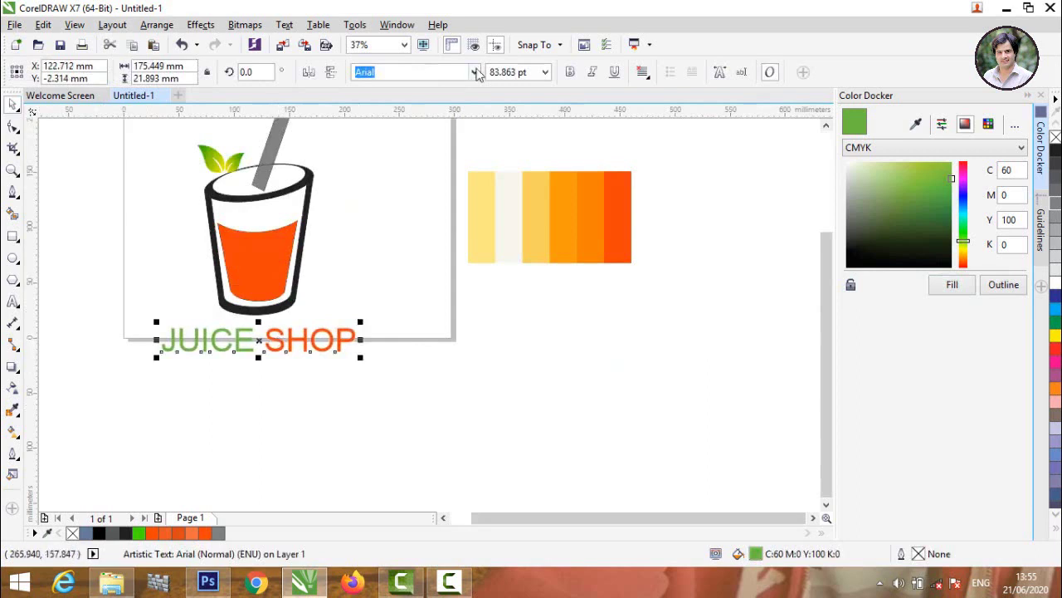
{"action": "double_click", "coordinate": [346, 344]}
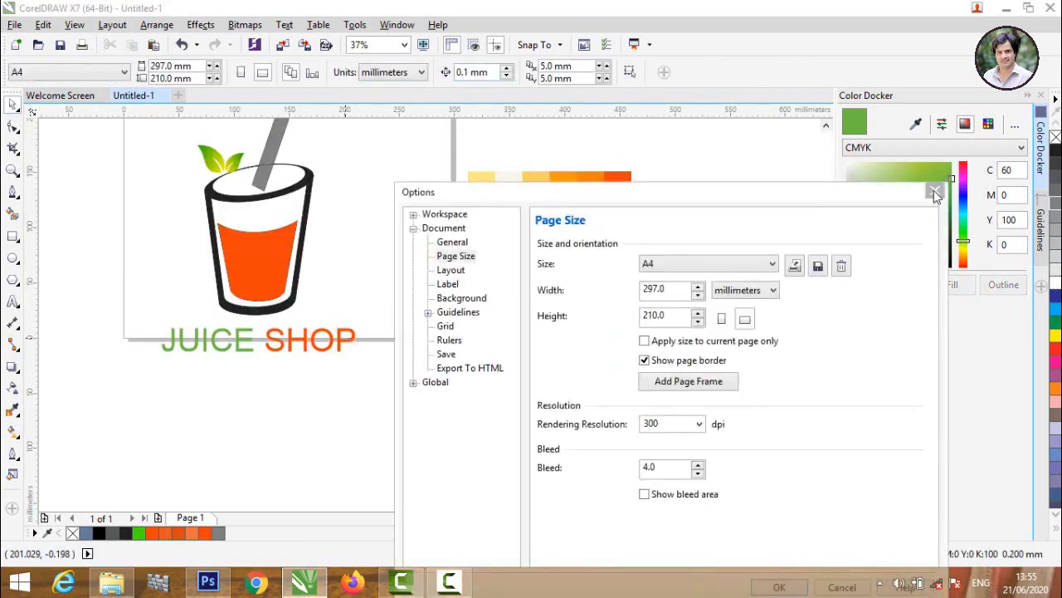
{"action": "left_click", "coordinate": [935, 191]}
- Change the font of the entire JUICE SHOP text to Bauhaus 93
{"action": "left_click", "coordinate": [349, 341]}
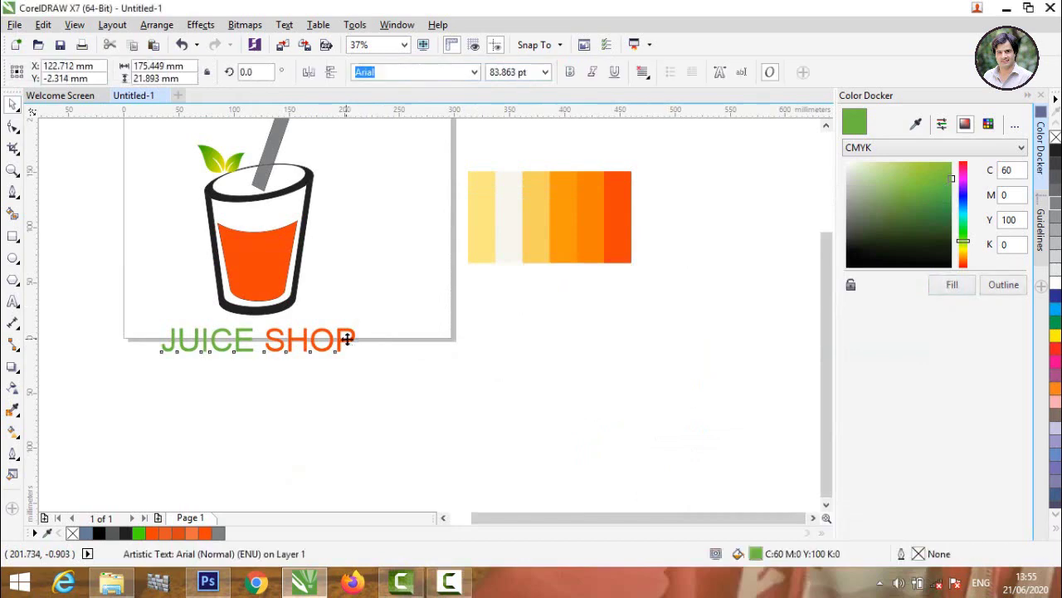
{"action": "double_click", "coordinate": [355, 340]}
{"action": "left_click_drag", "start_coordinate": [358, 340], "coordinate": [163, 342]}
{"action": "left_click", "coordinate": [475, 73]}
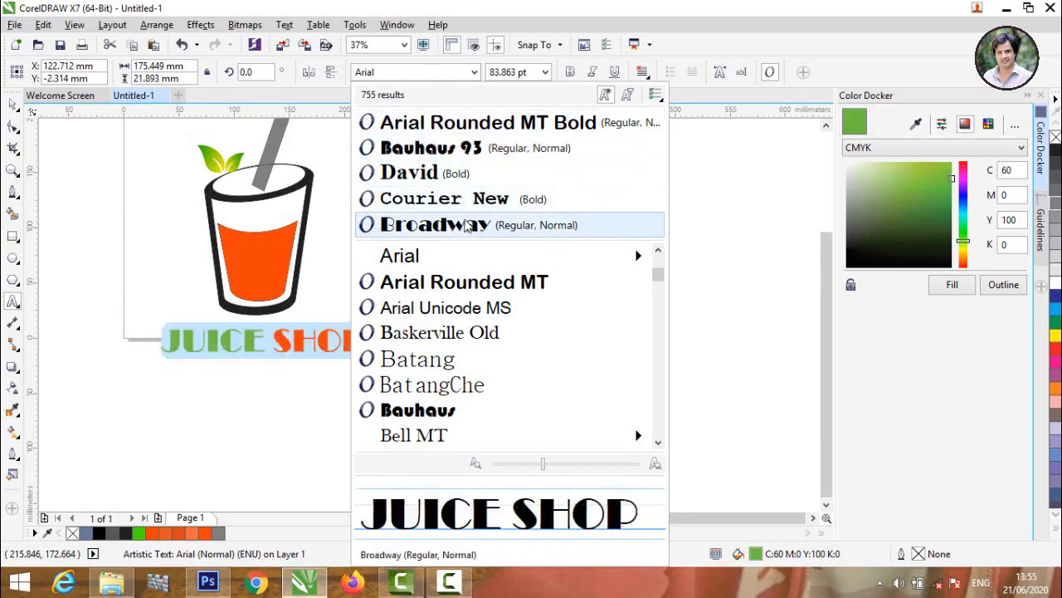
{"action": "left_click", "coordinate": [461, 151]}
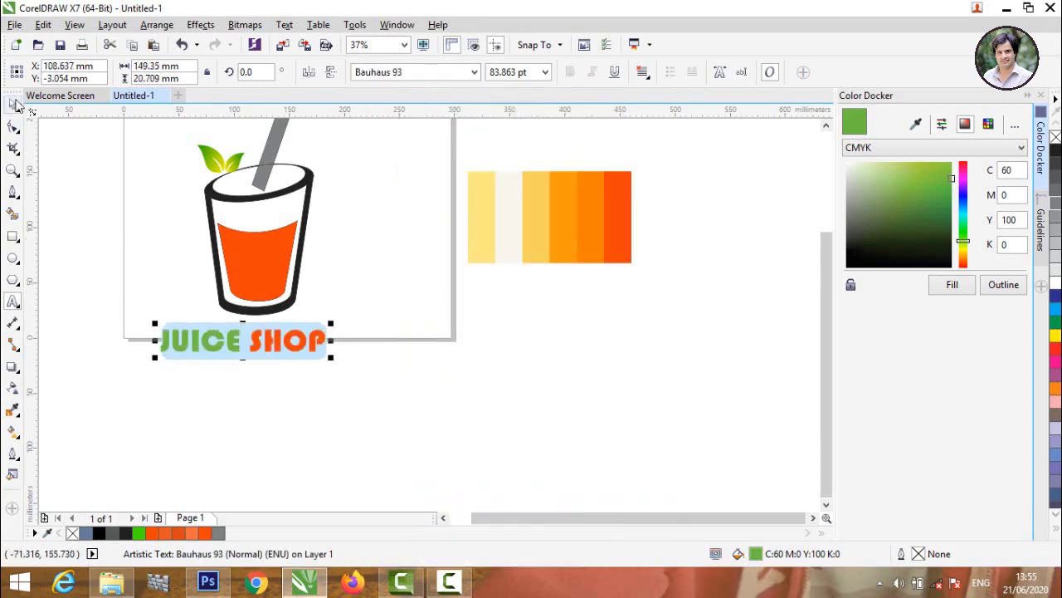
{"action": "left_click", "coordinate": [15, 103]}
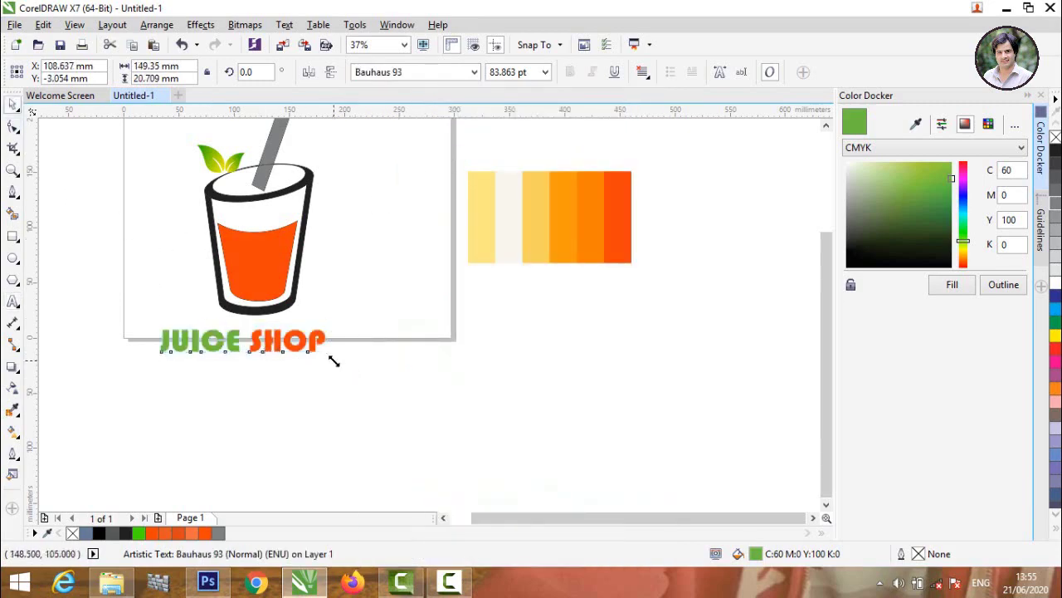
- Enlarge the JUICE SHOP text to about 185 mm wide and centre it under the cup
{"action": "mouse_move", "coordinate": [334, 361]}
{"action": "left_mouse_down"}
{"action": "mouse_move", "coordinate": [389, 363]}
{"action": "mouse_move", "coordinate": [326, 356]}
{"action": "left_mouse_up"}
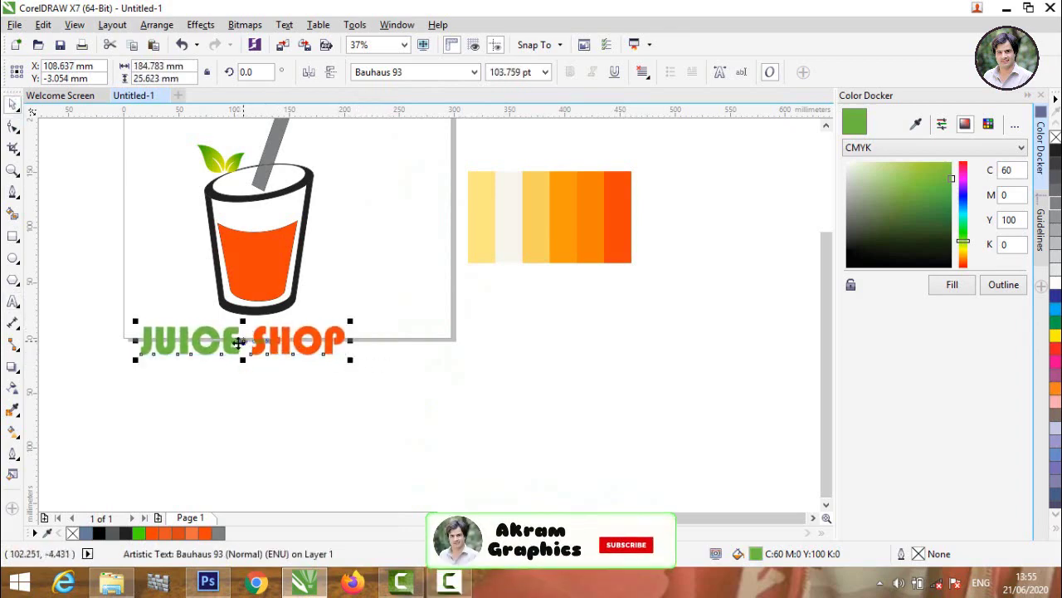
{"action": "left_click_drag", "start_coordinate": [240, 342], "coordinate": [251, 343]}
{"action": "left_click", "coordinate": [240, 387]}
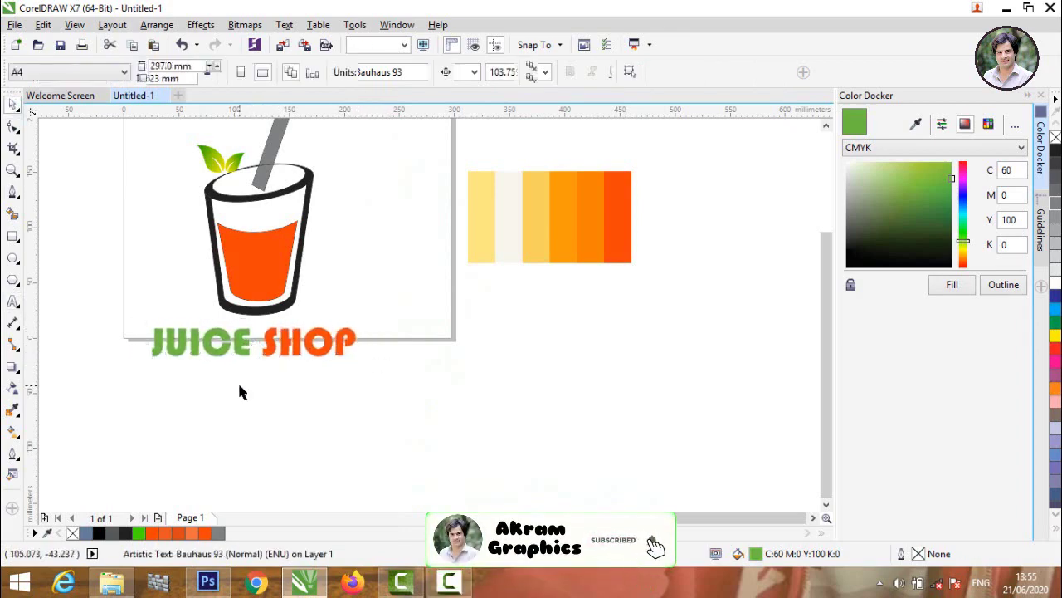
- Set the outline width of all the cup, straw, leaf and text objects to None
{"action": "scroll", "coordinate": [238, 386], "scroll_direction": "down", "scroll_amount": 2}
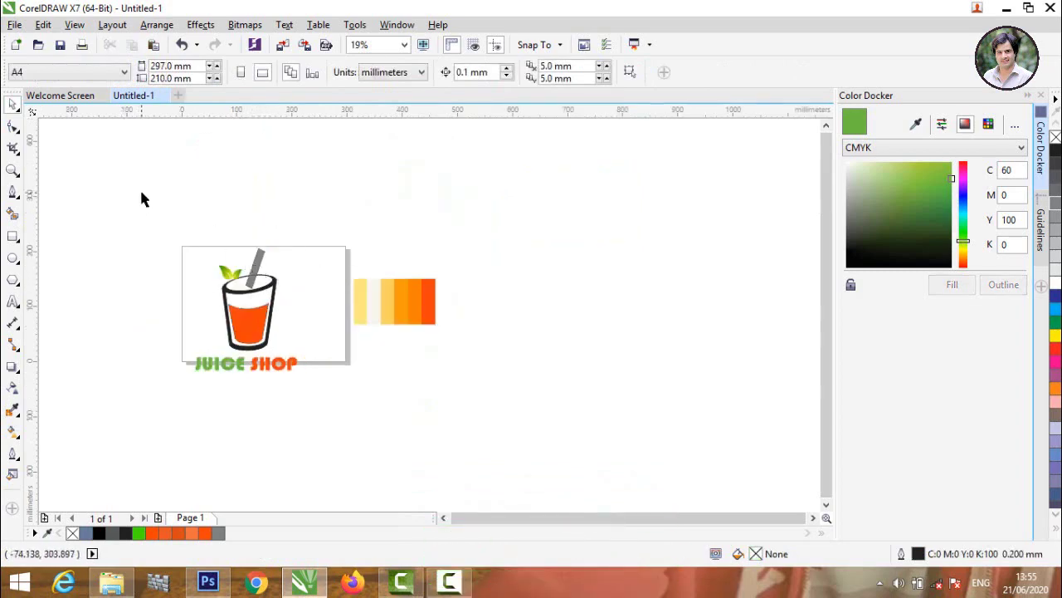
{"action": "left_click_drag", "start_coordinate": [107, 149], "coordinate": [340, 456]}
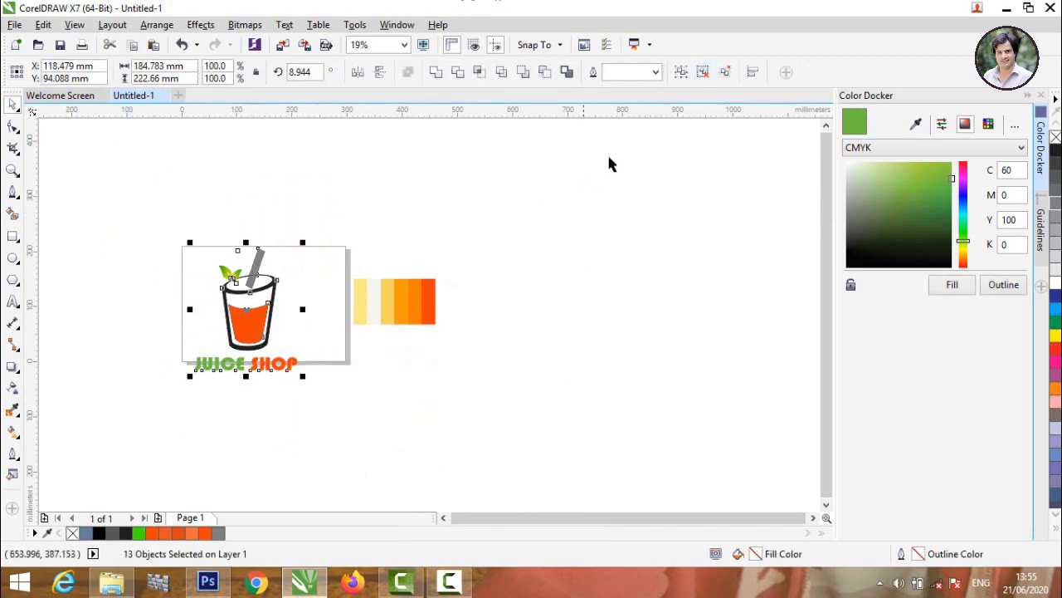
{"action": "left_click", "coordinate": [656, 73]}
{"action": "left_click", "coordinate": [624, 84]}
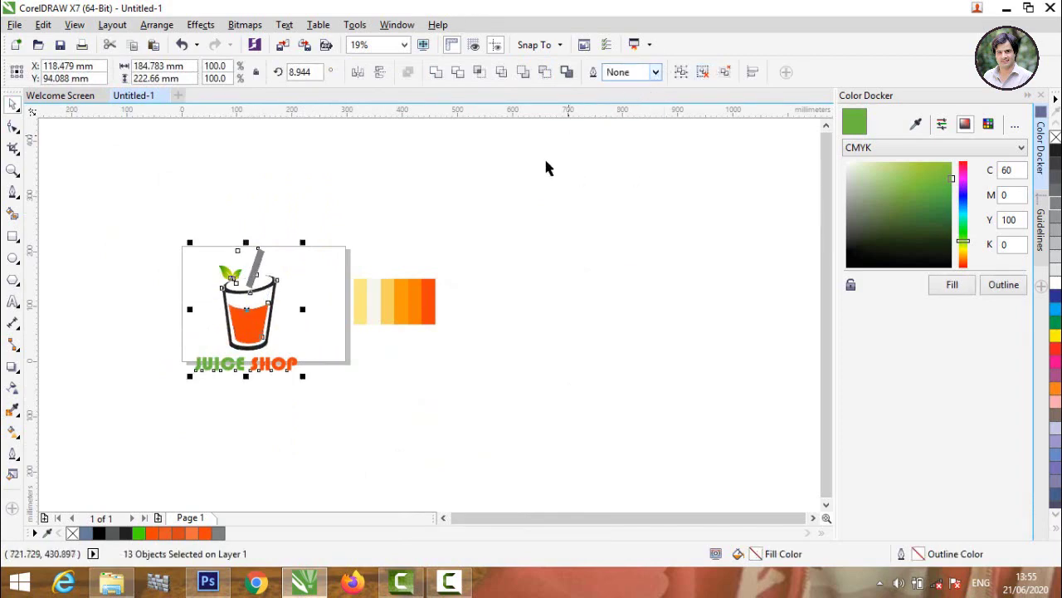
{"action": "left_click", "coordinate": [544, 157]}
{"action": "scroll", "coordinate": [242, 265], "scroll_direction": "up", "scroll_amount": 4}
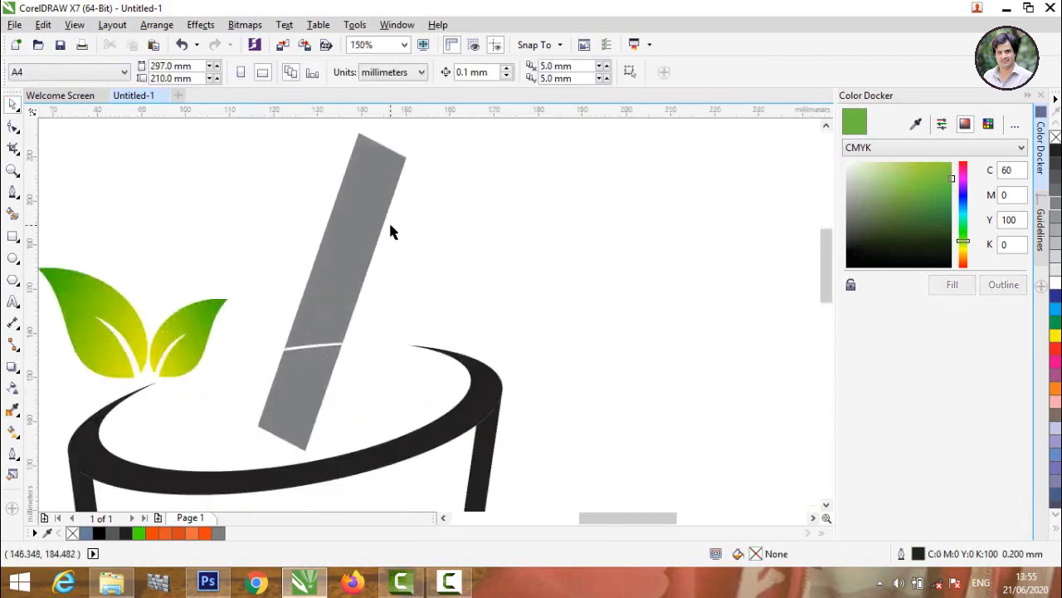
{"action": "scroll", "coordinate": [388, 220], "scroll_direction": "down", "scroll_amount": 3}
- Group all the cup, straw, leaf and JUICE SHOP text objects and begin exporting the group
{"action": "left_click_drag", "start_coordinate": [199, 143], "coordinate": [540, 502]}
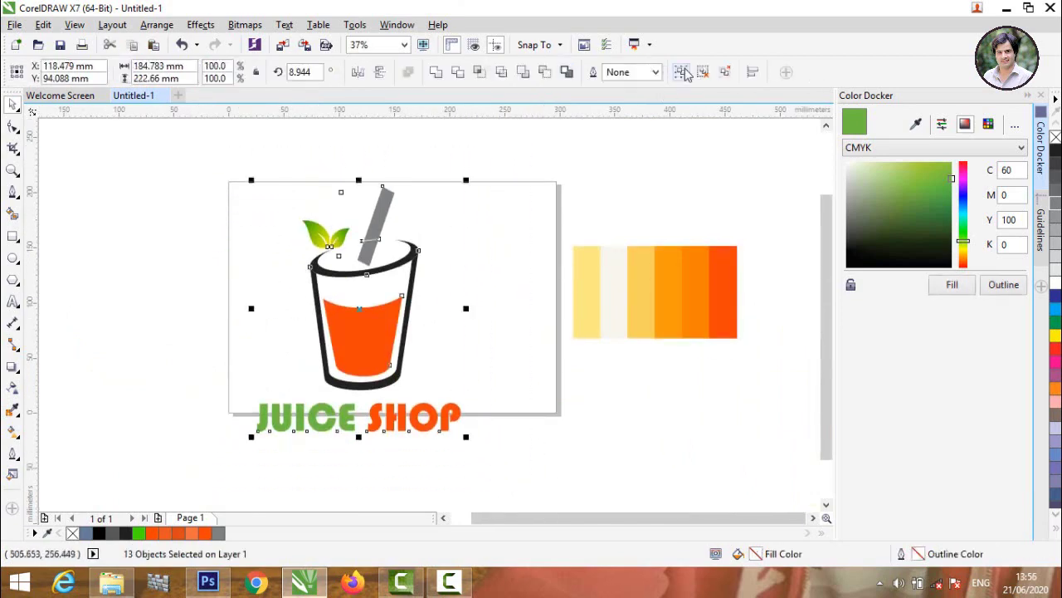
{"action": "left_click", "coordinate": [682, 72]}
{"action": "left_click", "coordinate": [14, 24]}
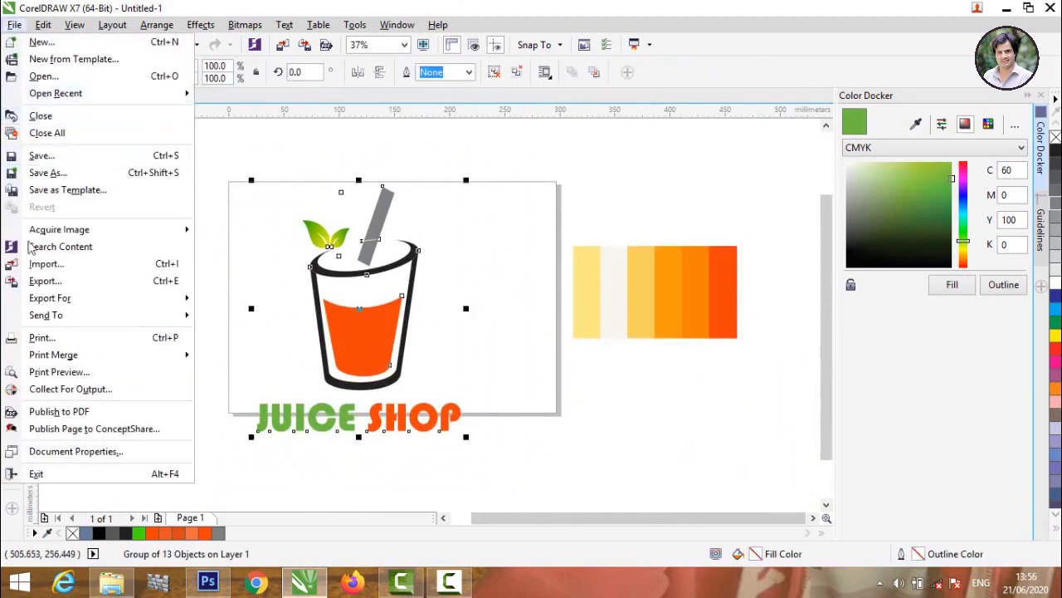
{"action": "left_click", "coordinate": [57, 284]}
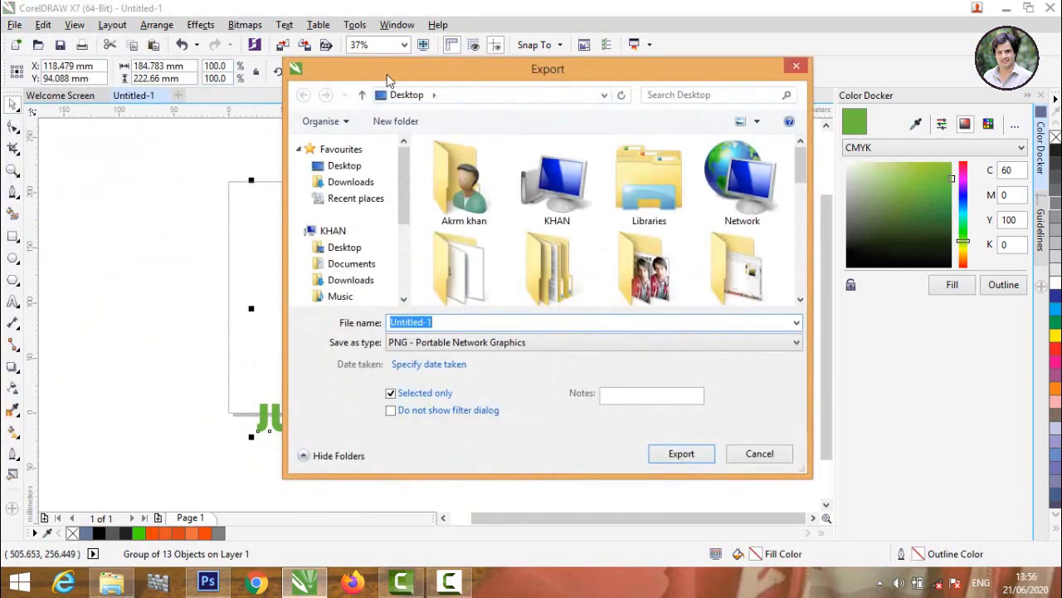
- Export only the selected group to the Desktop as a transparent RGB PNG named LOGO, without replacing the existing Untitled-1 file
{"action": "left_click", "coordinate": [359, 167]}
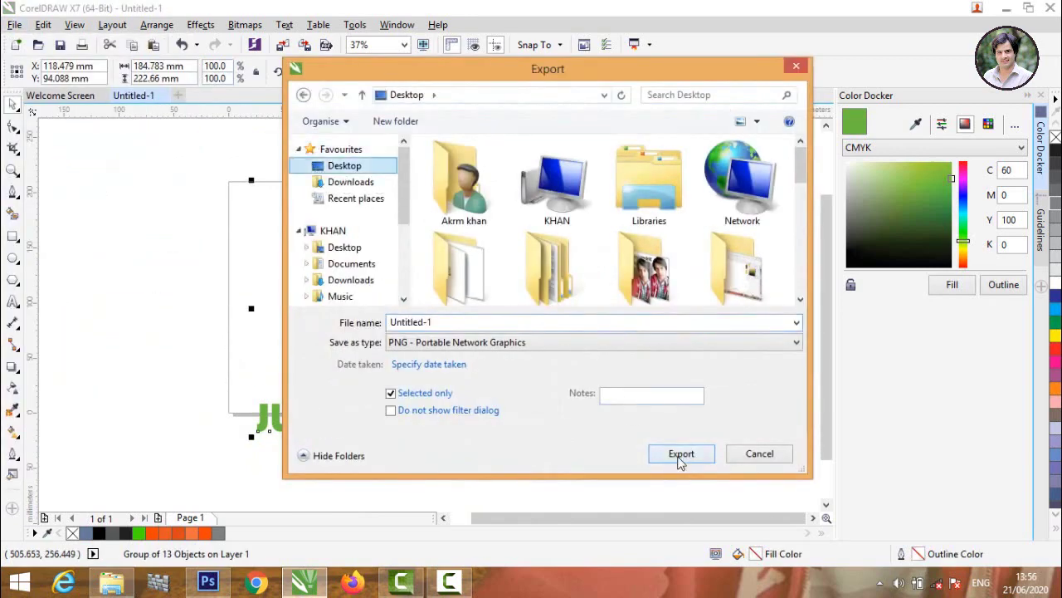
{"action": "left_click", "coordinate": [678, 458]}
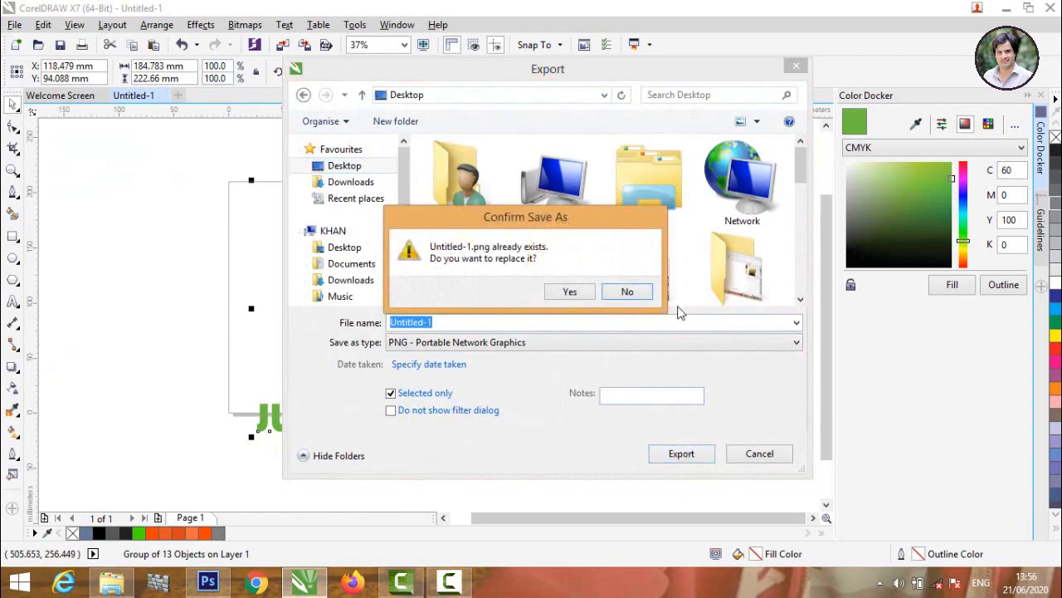
{"action": "left_click", "coordinate": [628, 292]}
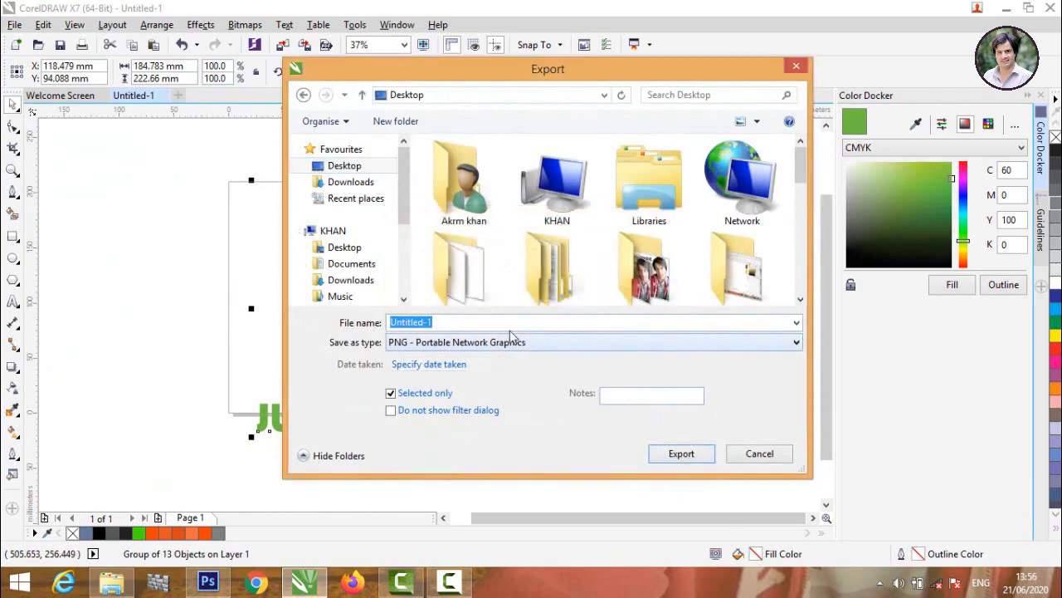
{"action": "key", "text": "BackSpace"}
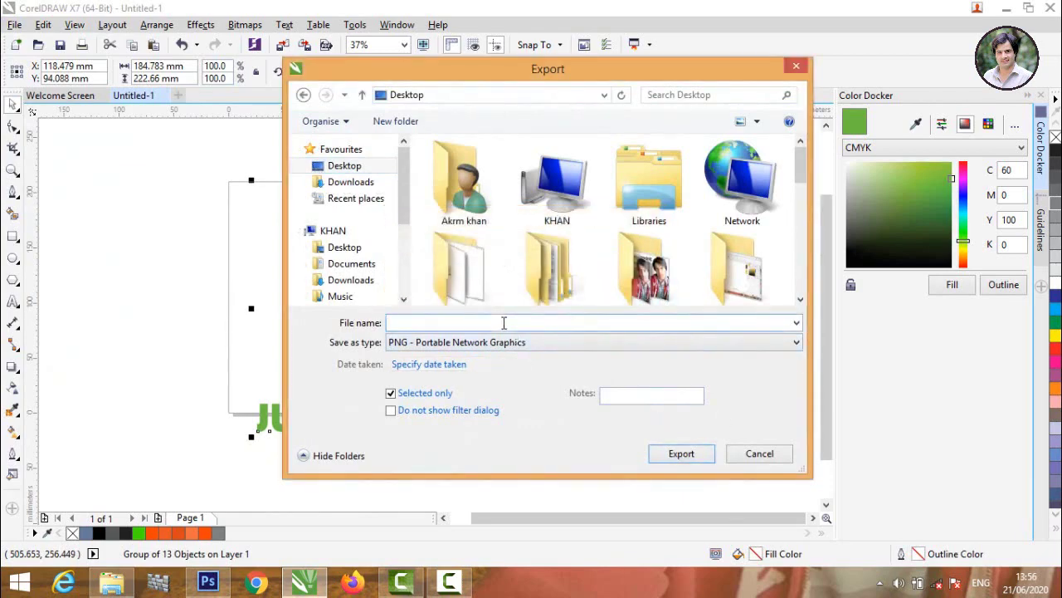
{"action": "type", "text": "LOGO"}
{"action": "left_click", "coordinate": [478, 342]}
{"action": "left_click", "coordinate": [437, 15]}
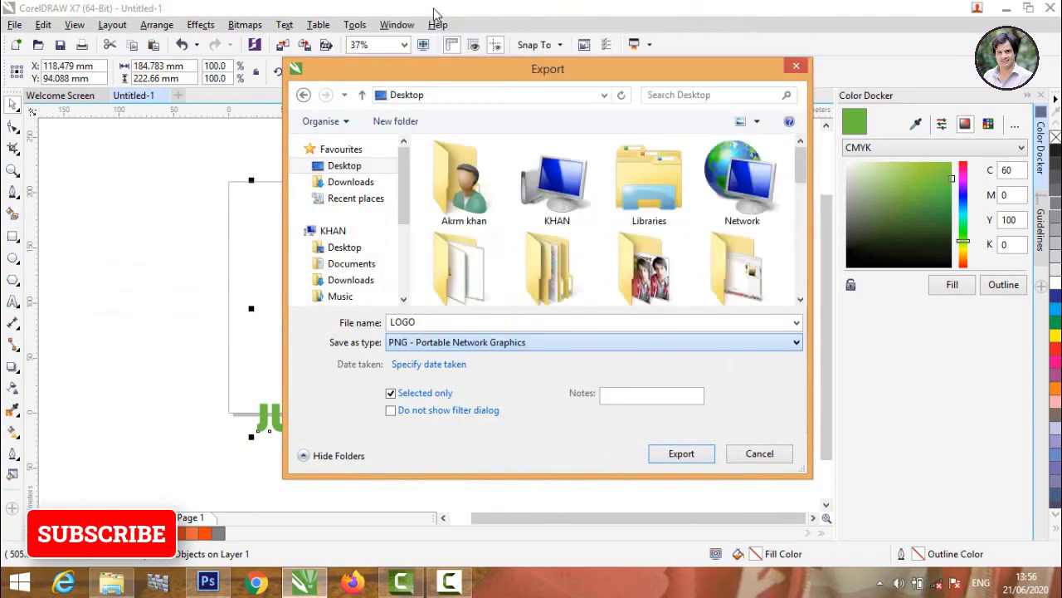
{"action": "left_click", "coordinate": [682, 456]}
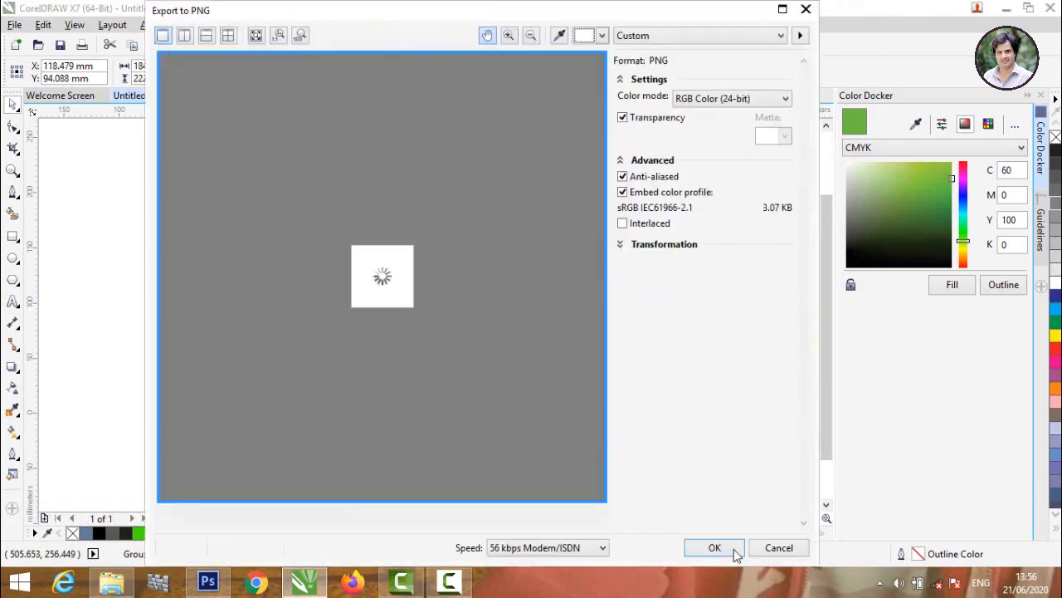
{"action": "left_click", "coordinate": [715, 548]}
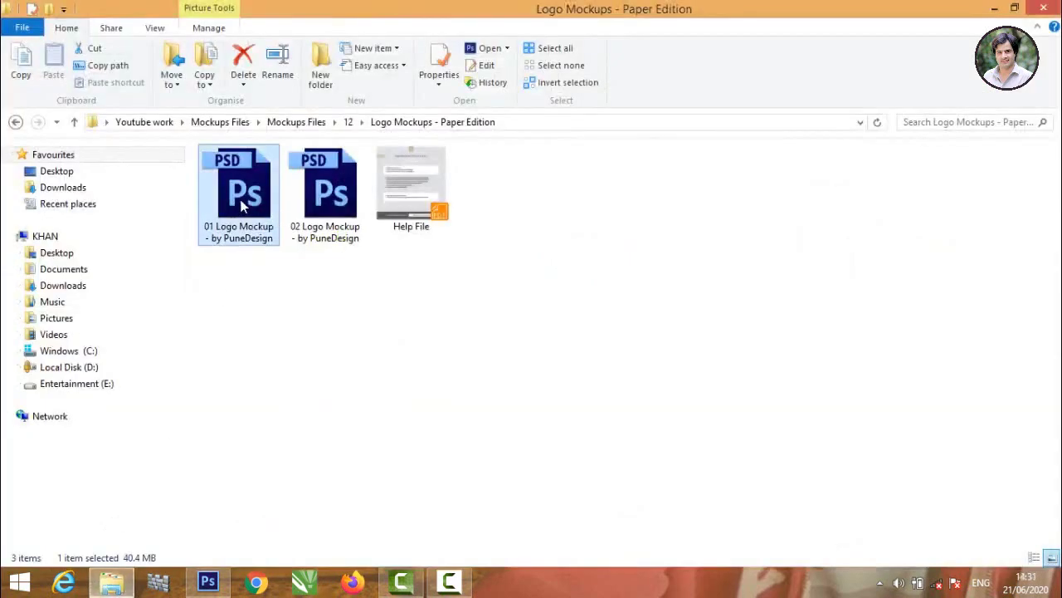
- Open 01 Logo Mockup - by PuneDesign in Photoshop and edit the contents of its Placeholder smart object
{"action": "left_click_drag", "start_coordinate": [242, 207], "coordinate": [376, 297]}
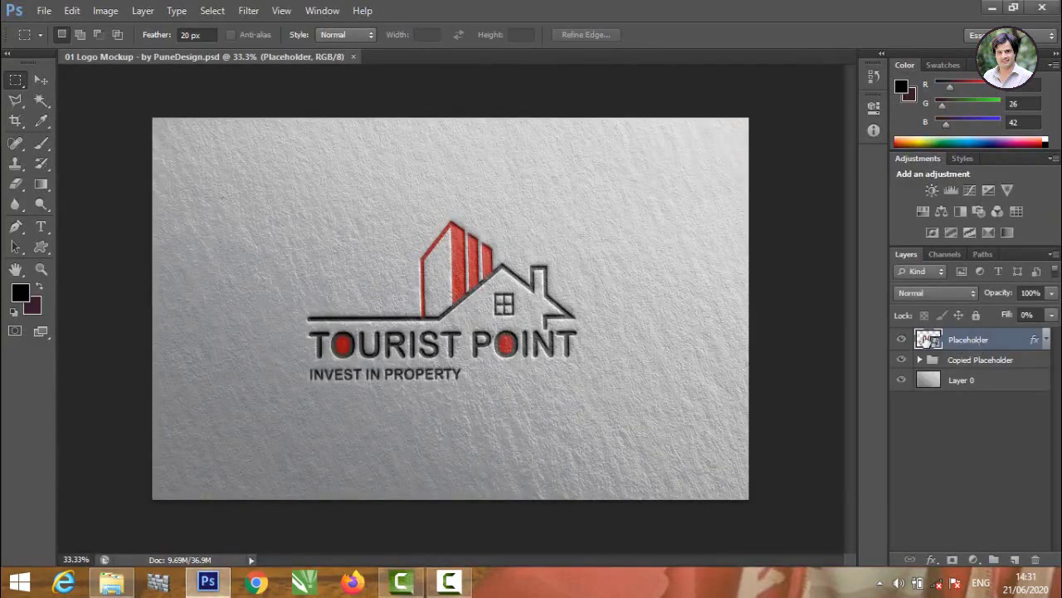
{"action": "double_click", "coordinate": [927, 341]}
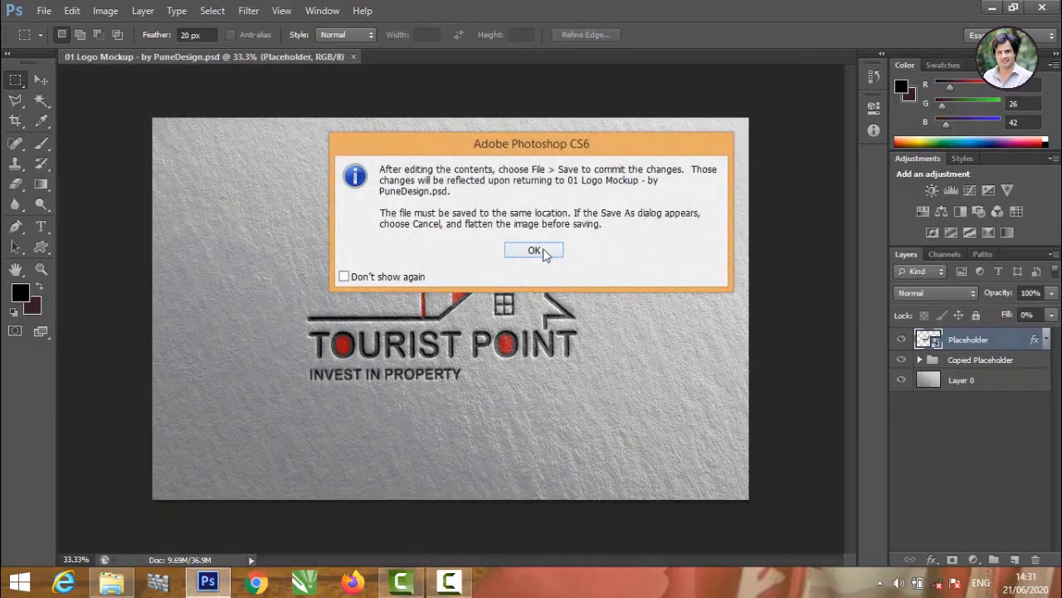
{"action": "left_click", "coordinate": [541, 252]}
- Place the JUICE SHOP 2 logo image from the desktop into the opened Layer 61.psb document in Photoshop
{"action": "left_click", "coordinate": [995, 9]}
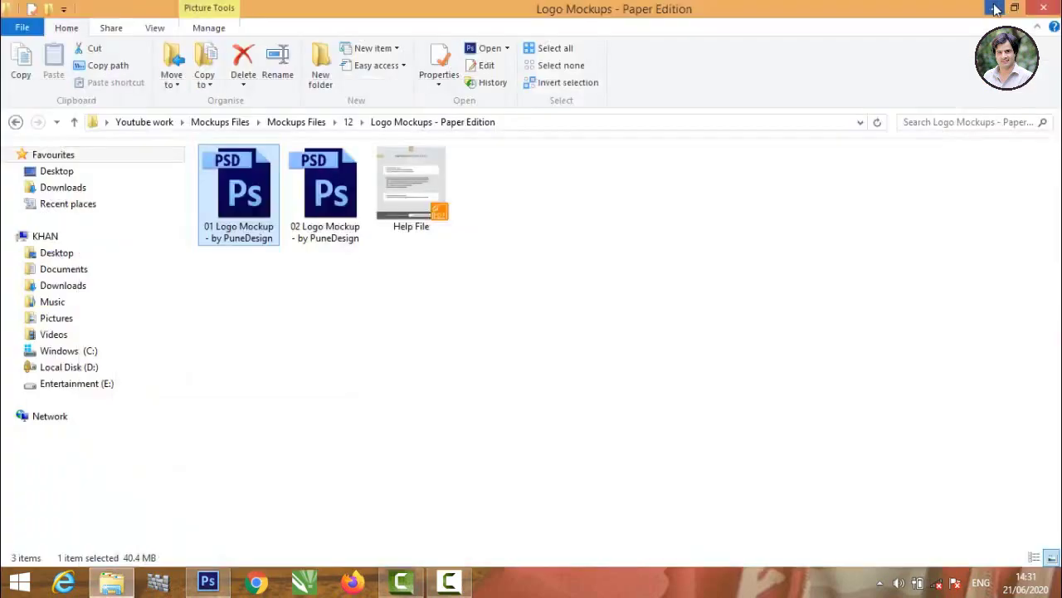
{"action": "left_click", "coordinate": [993, 6]}
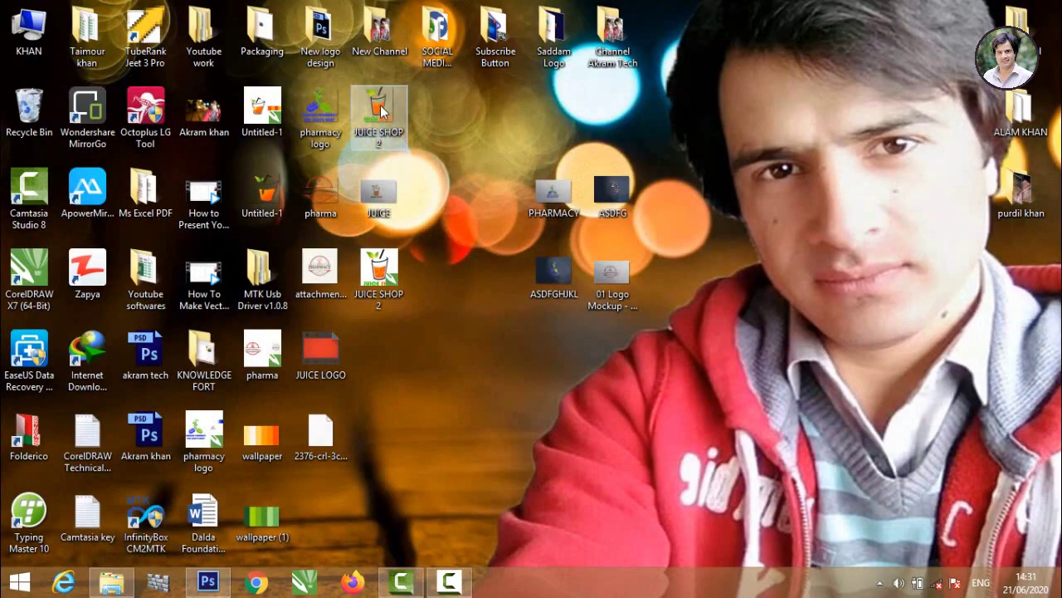
{"action": "left_click_drag", "start_coordinate": [382, 112], "coordinate": [302, 508]}
{"action": "left_click_drag", "start_coordinate": [232, 581], "coordinate": [387, 230]}
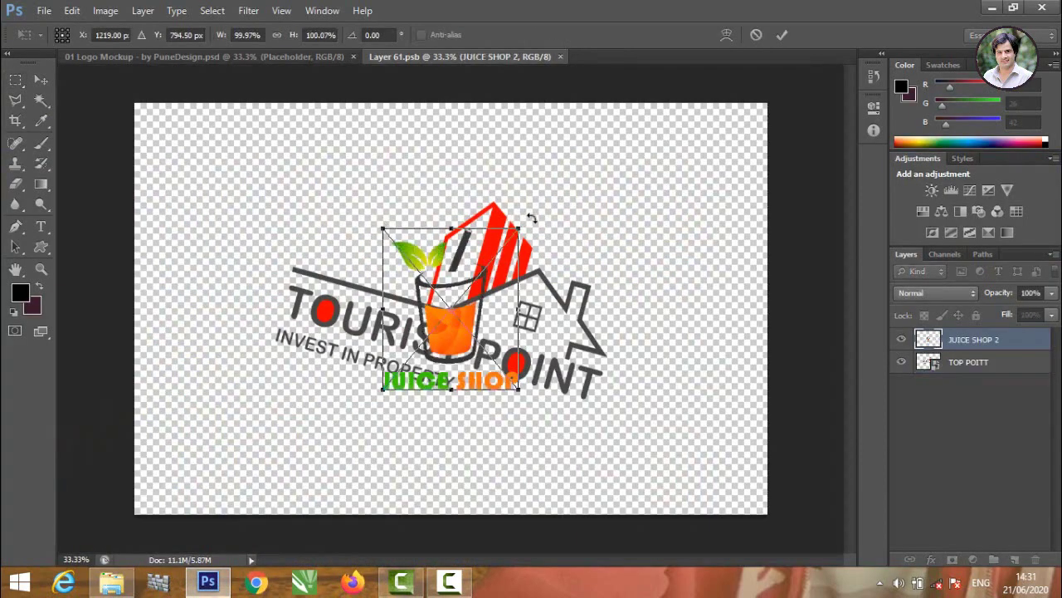
- Rotate the placed juice logo 15 degrees, enlarge it to about 176% and move it up over the old logo
{"action": "left_click_drag", "start_coordinate": [538, 230], "coordinate": [546, 264]}
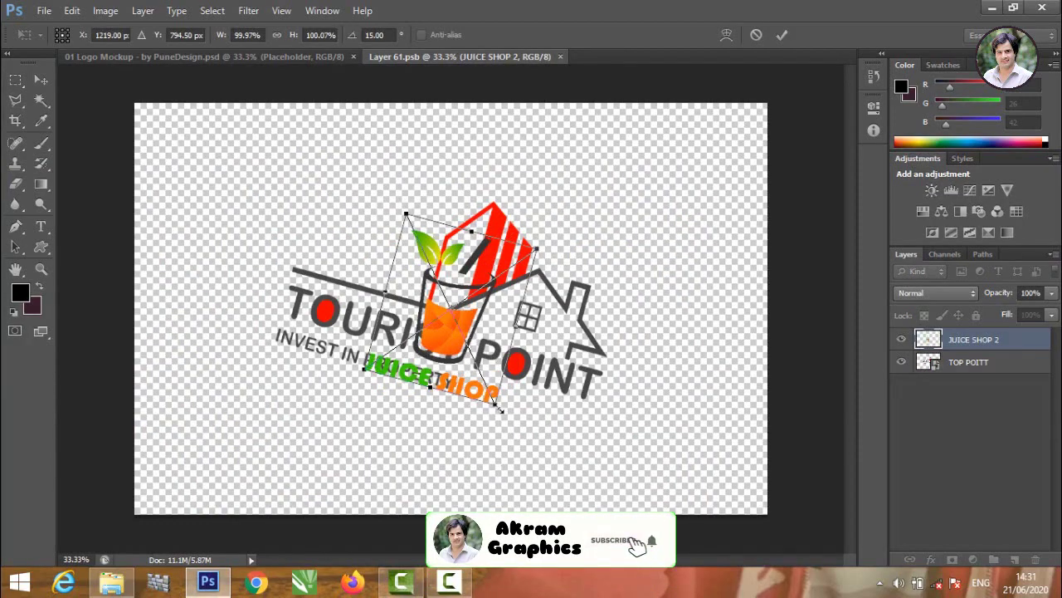
{"action": "left_click_drag", "start_coordinate": [500, 409], "coordinate": [444, 313]}
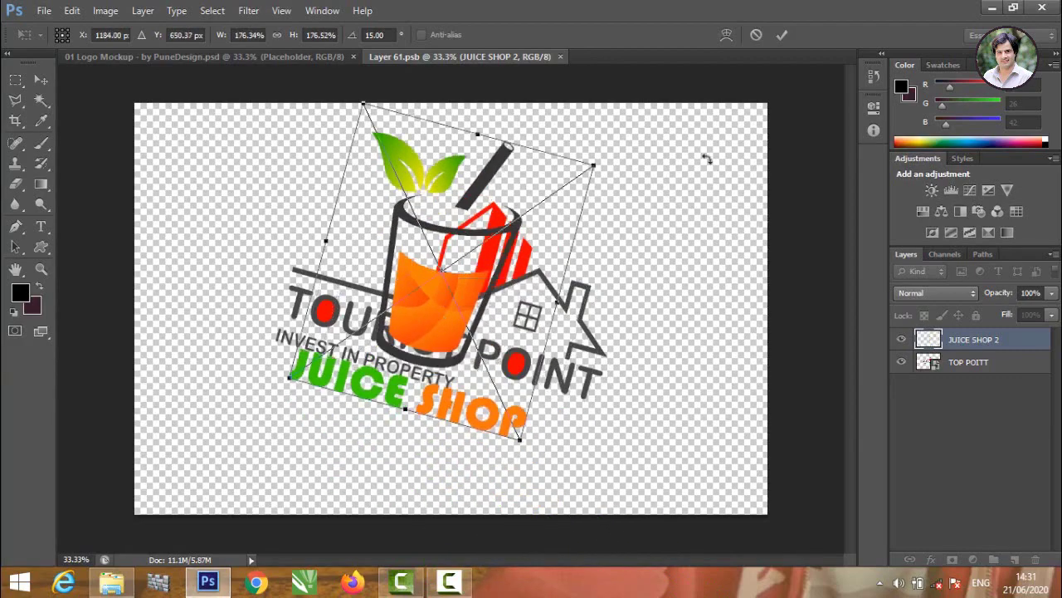
{"action": "left_click", "coordinate": [782, 36]}
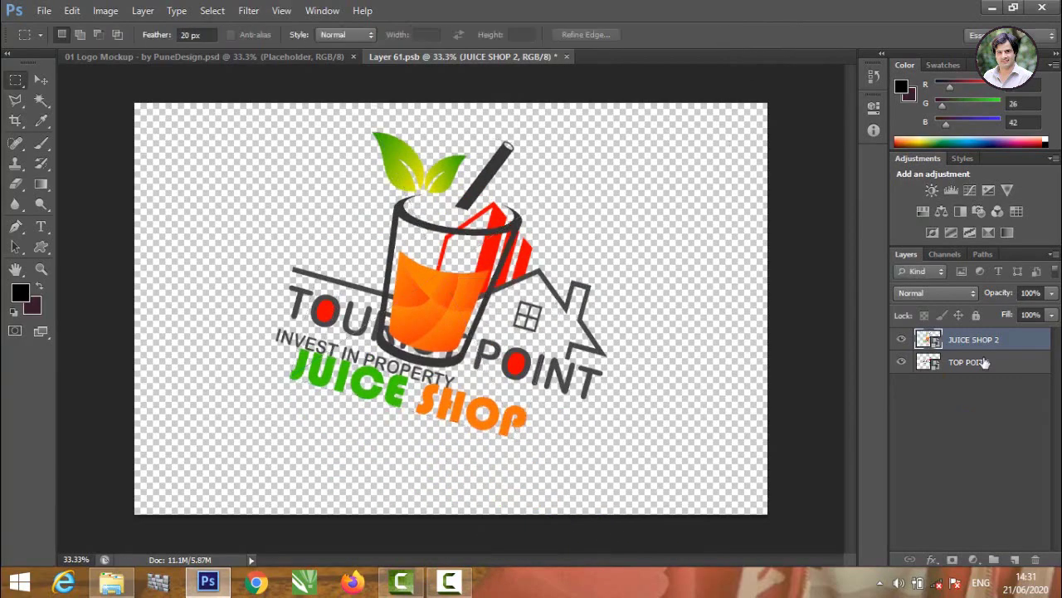
- Delete the TOP POITT layer holding the old Tourist Point logo
{"action": "left_click", "coordinate": [971, 362]}
{"action": "right_click", "coordinate": [971, 362]}
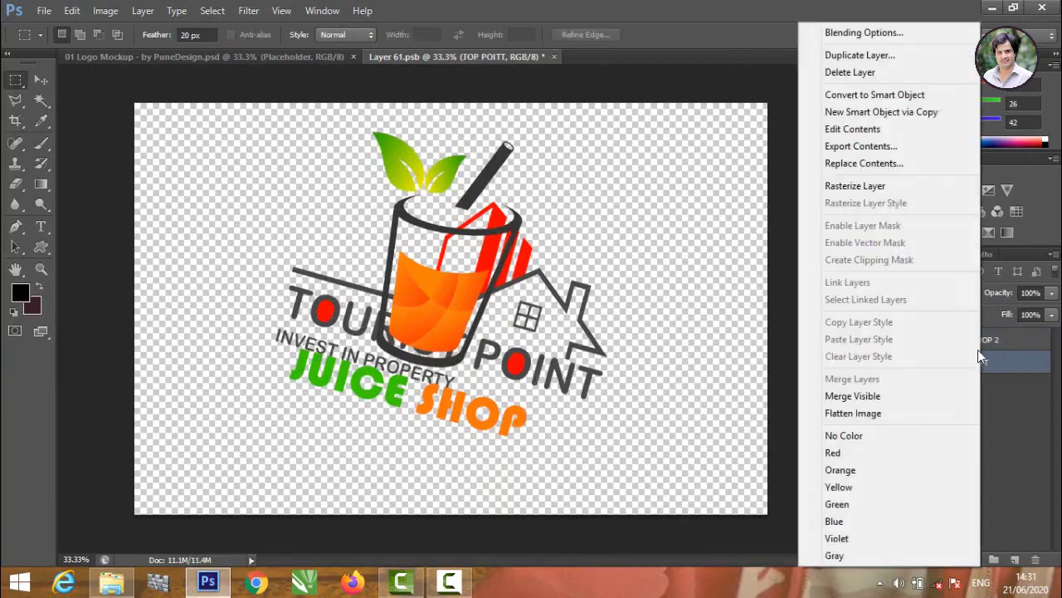
{"action": "left_click", "coordinate": [858, 73]}
{"action": "left_click", "coordinate": [420, 213]}
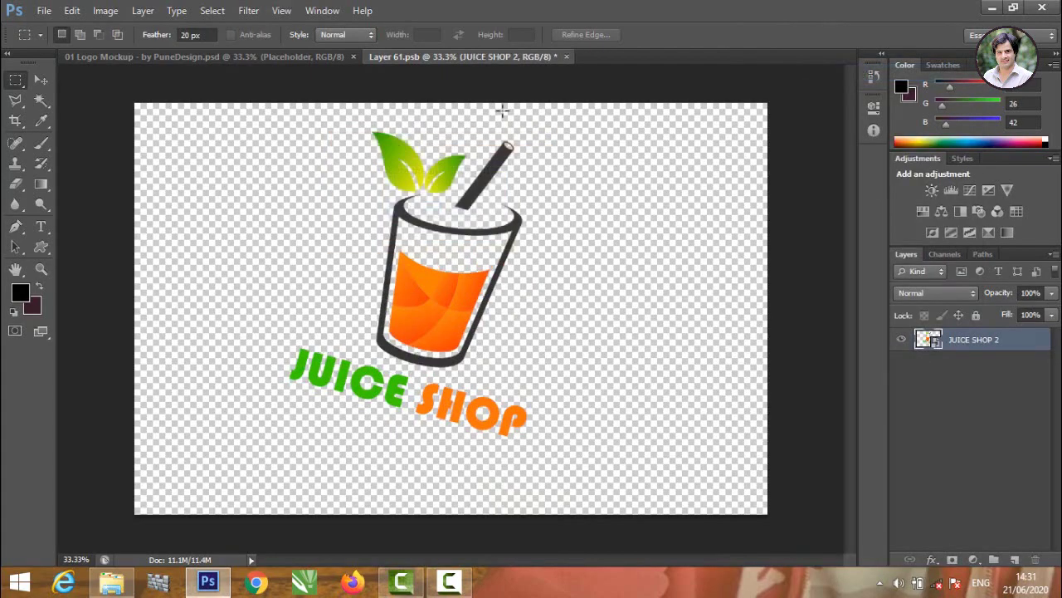
- Close Layer 61.psb with its changes saved into the mockup, and deselect the Placeholder layer using the Move tool
{"action": "left_click", "coordinate": [569, 57]}
{"action": "left_click", "coordinate": [420, 211]}
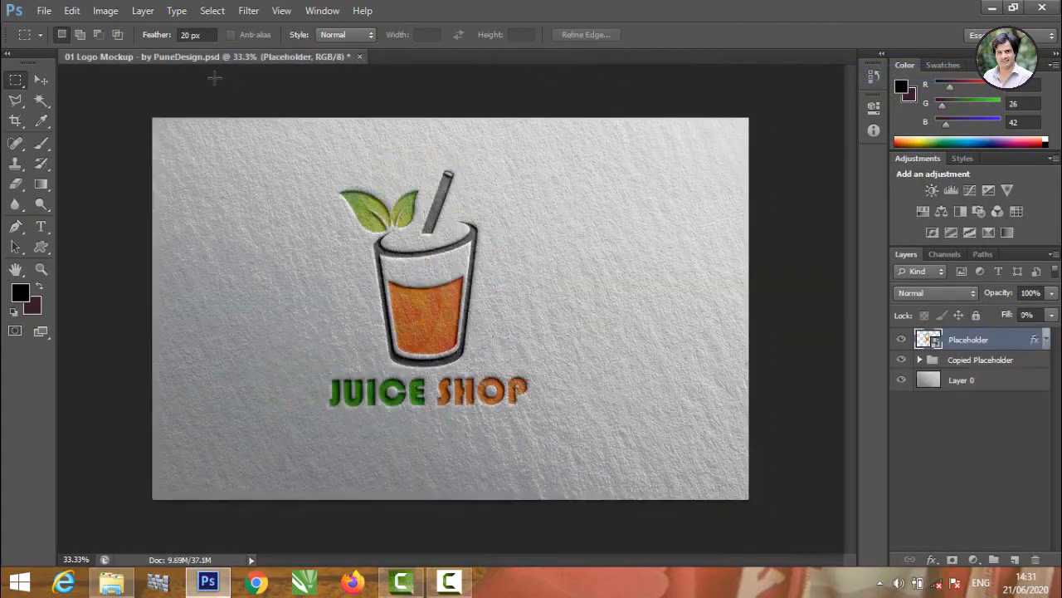
{"action": "left_click", "coordinate": [42, 80]}
{"action": "left_click", "coordinate": [104, 105]}
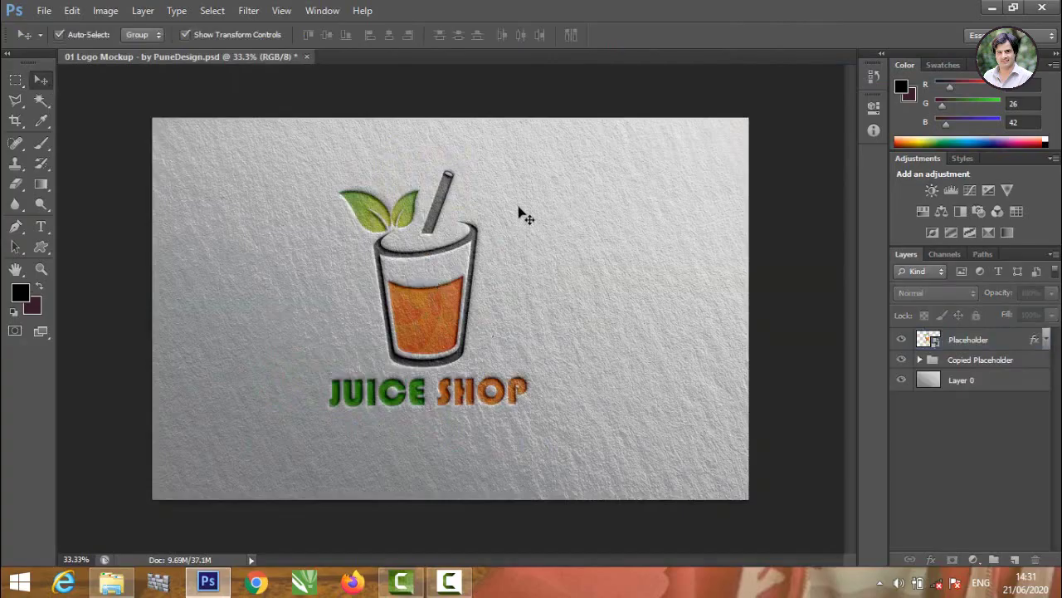